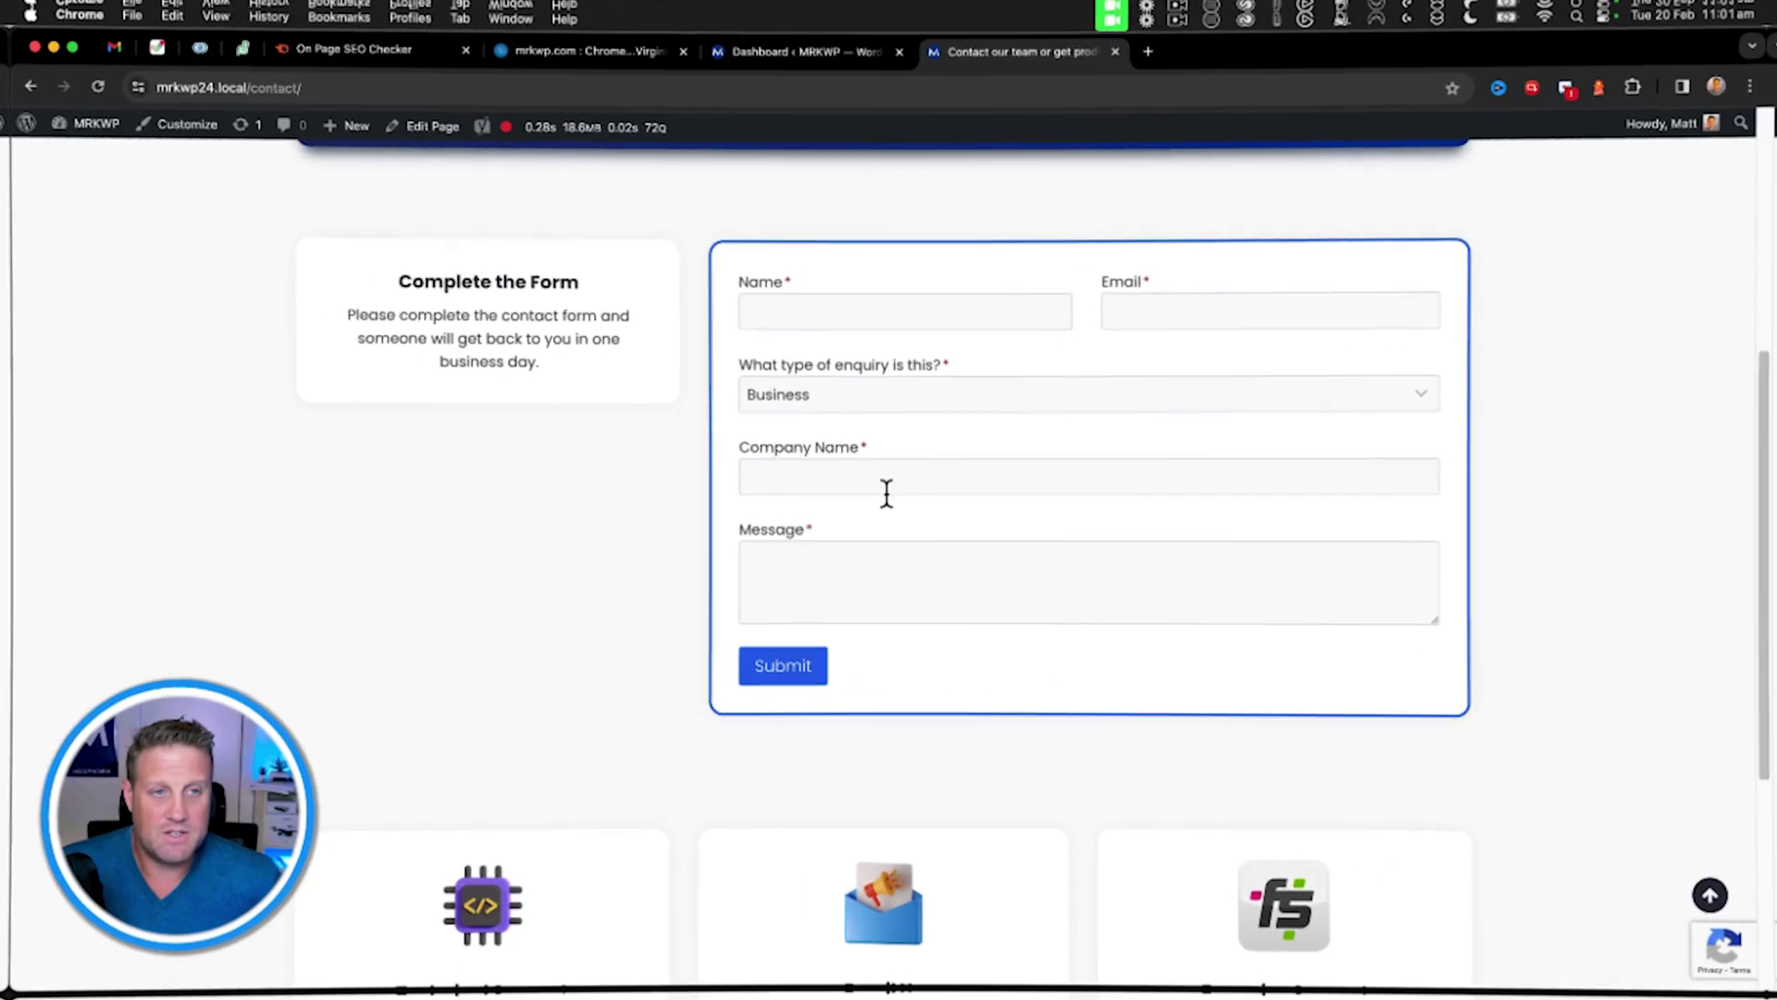
# Step: Visit the WordPress admin dashboard and the Kadence Forms list
pyautogui.scroll(2, 885, 491)
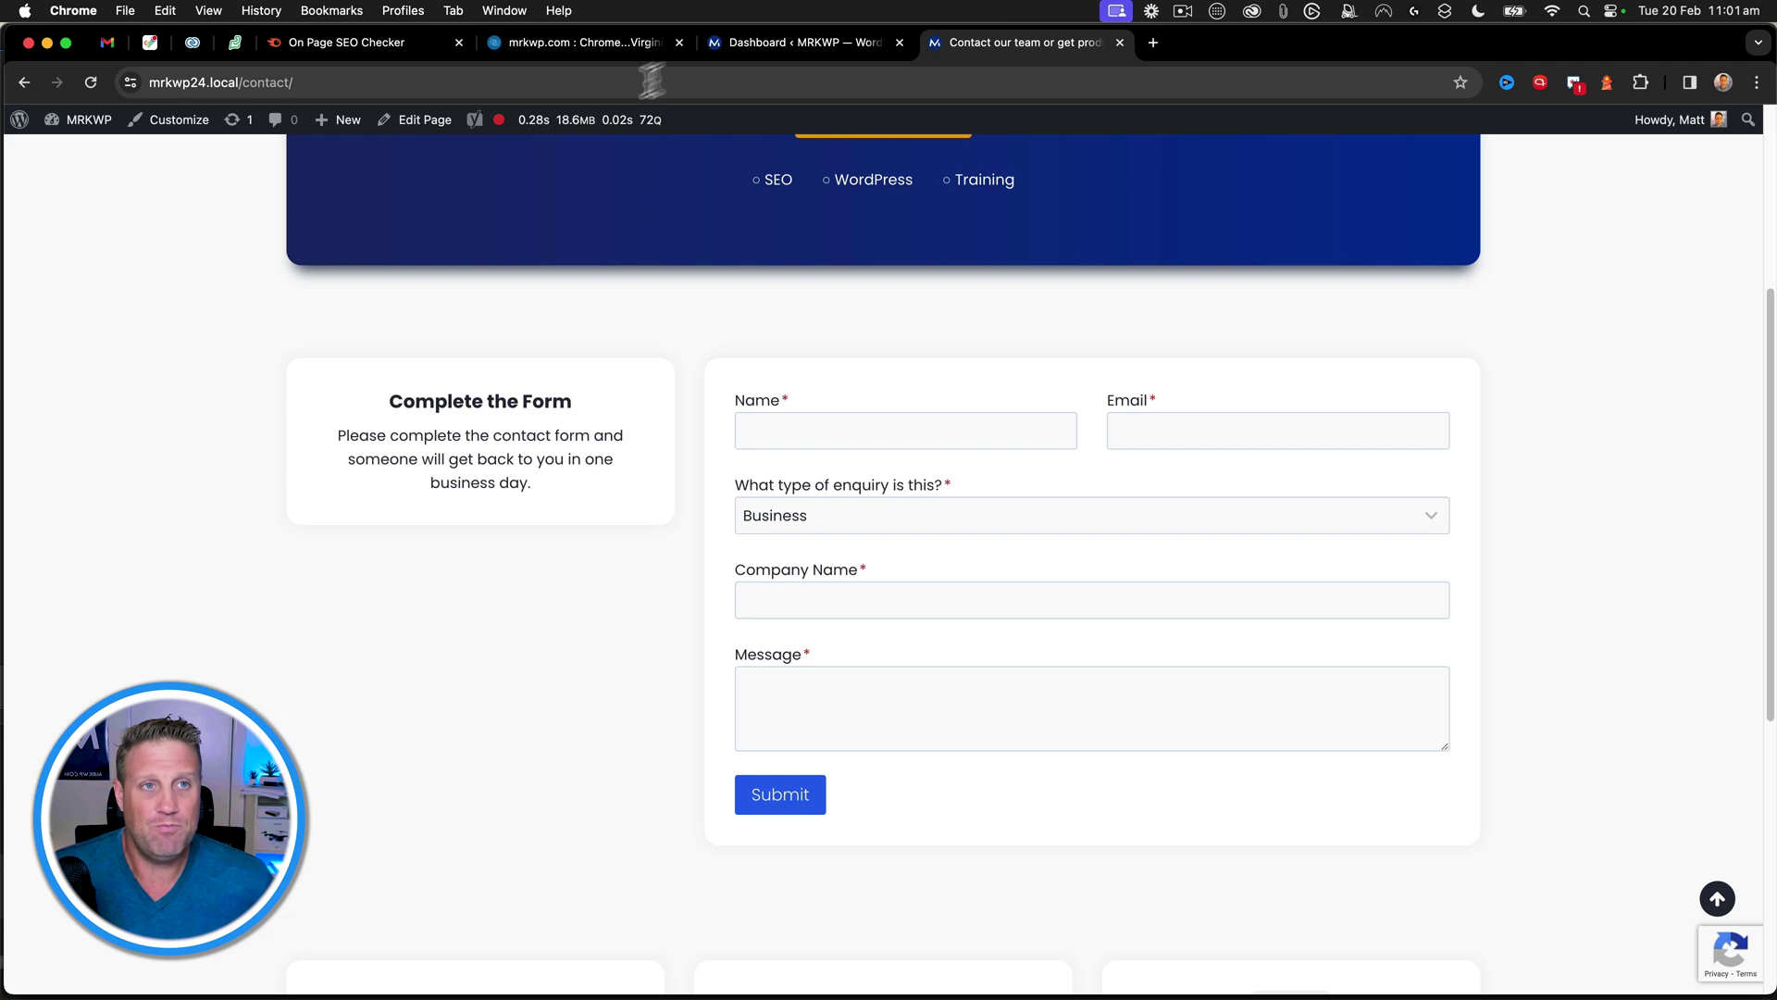
pyautogui.moveTo(69, 120)
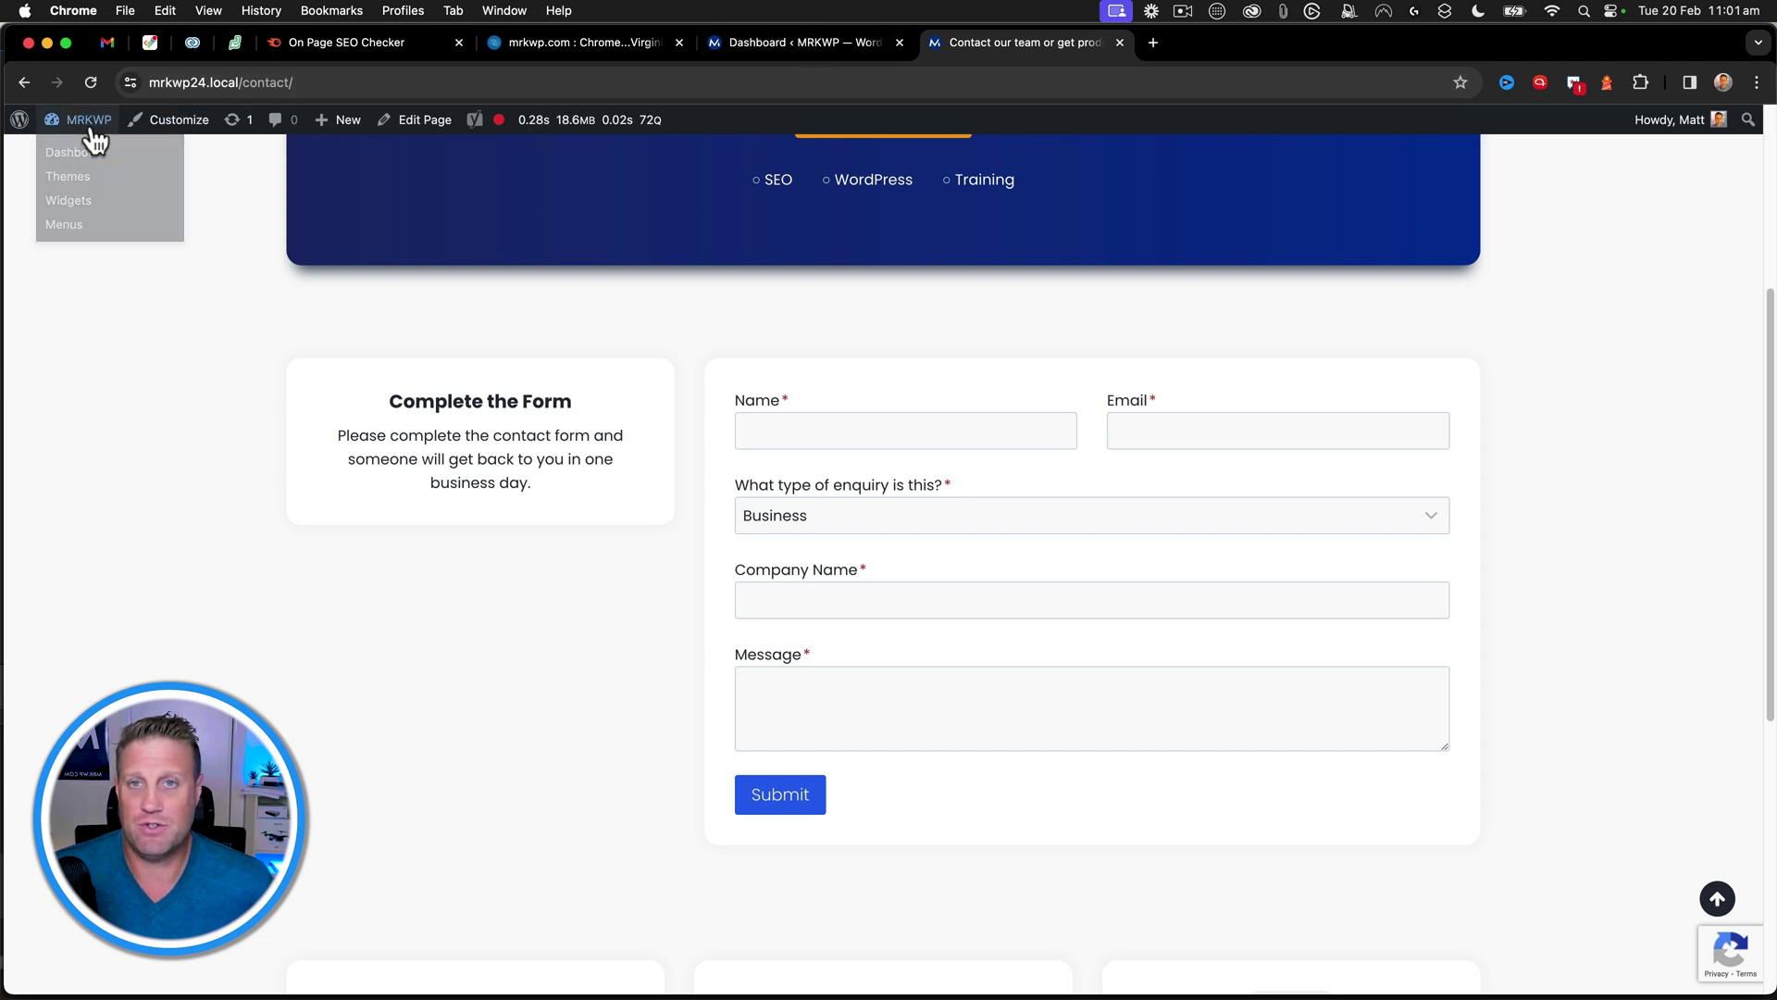
pyautogui.click(85, 155)
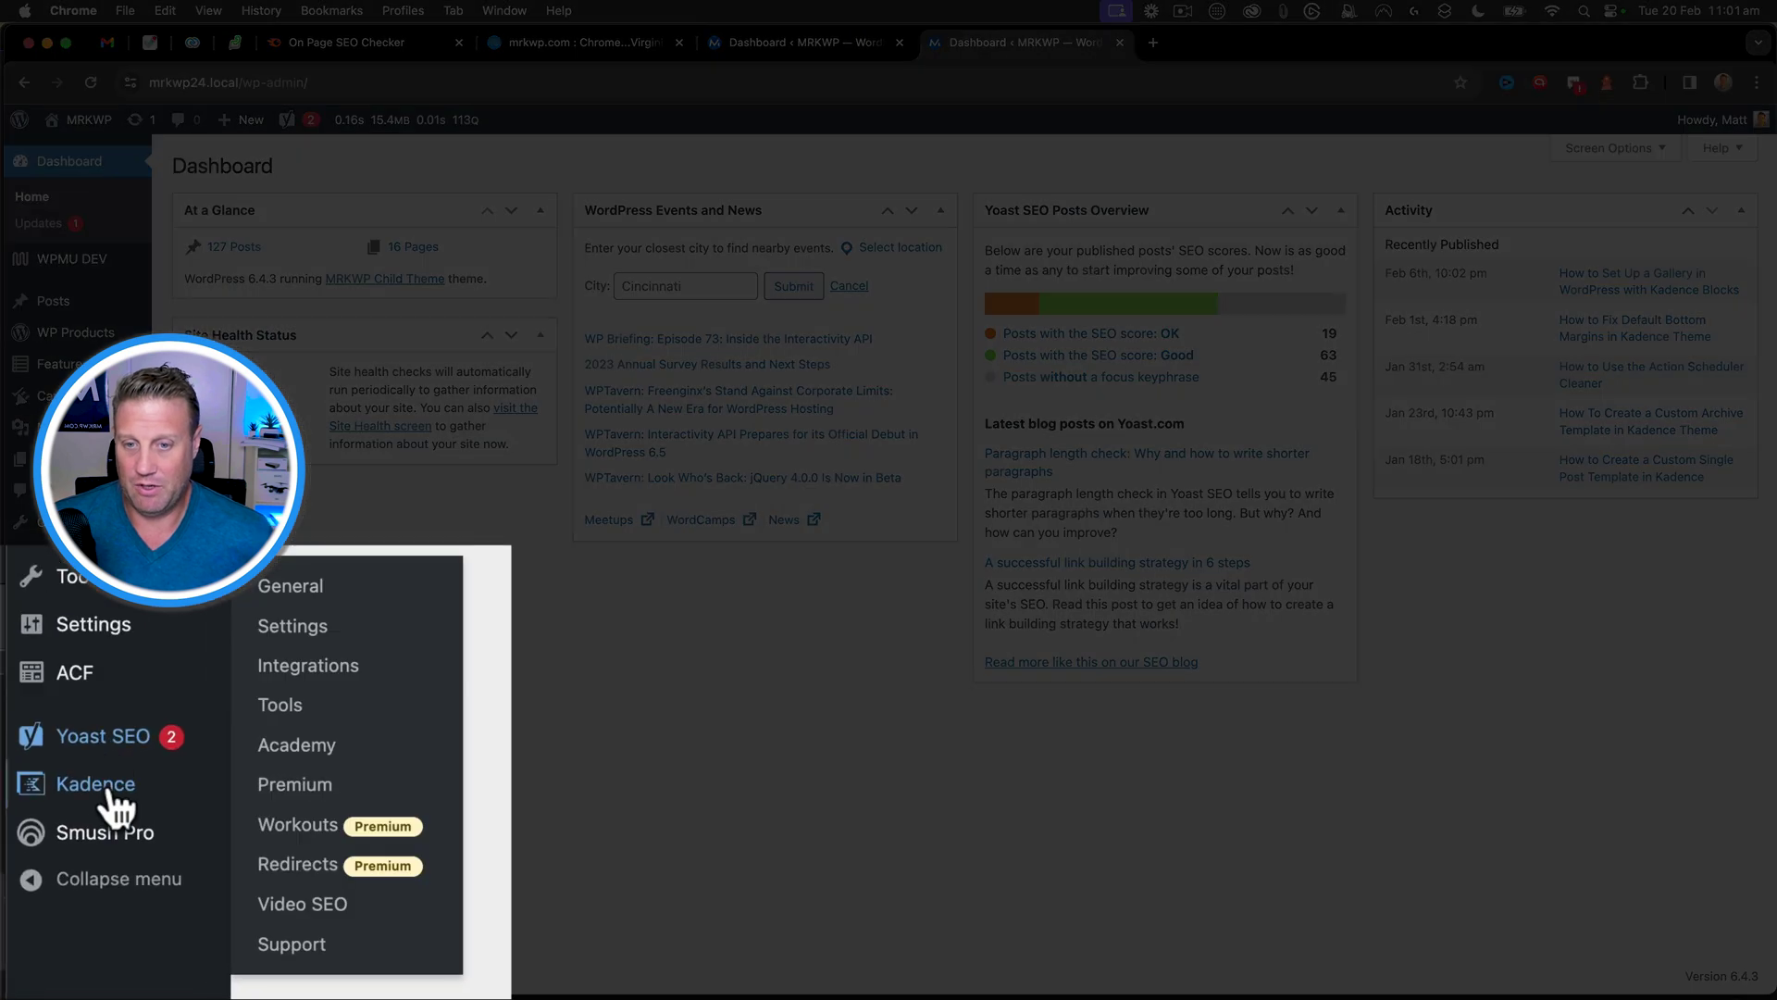
pyautogui.moveTo(60, 802)
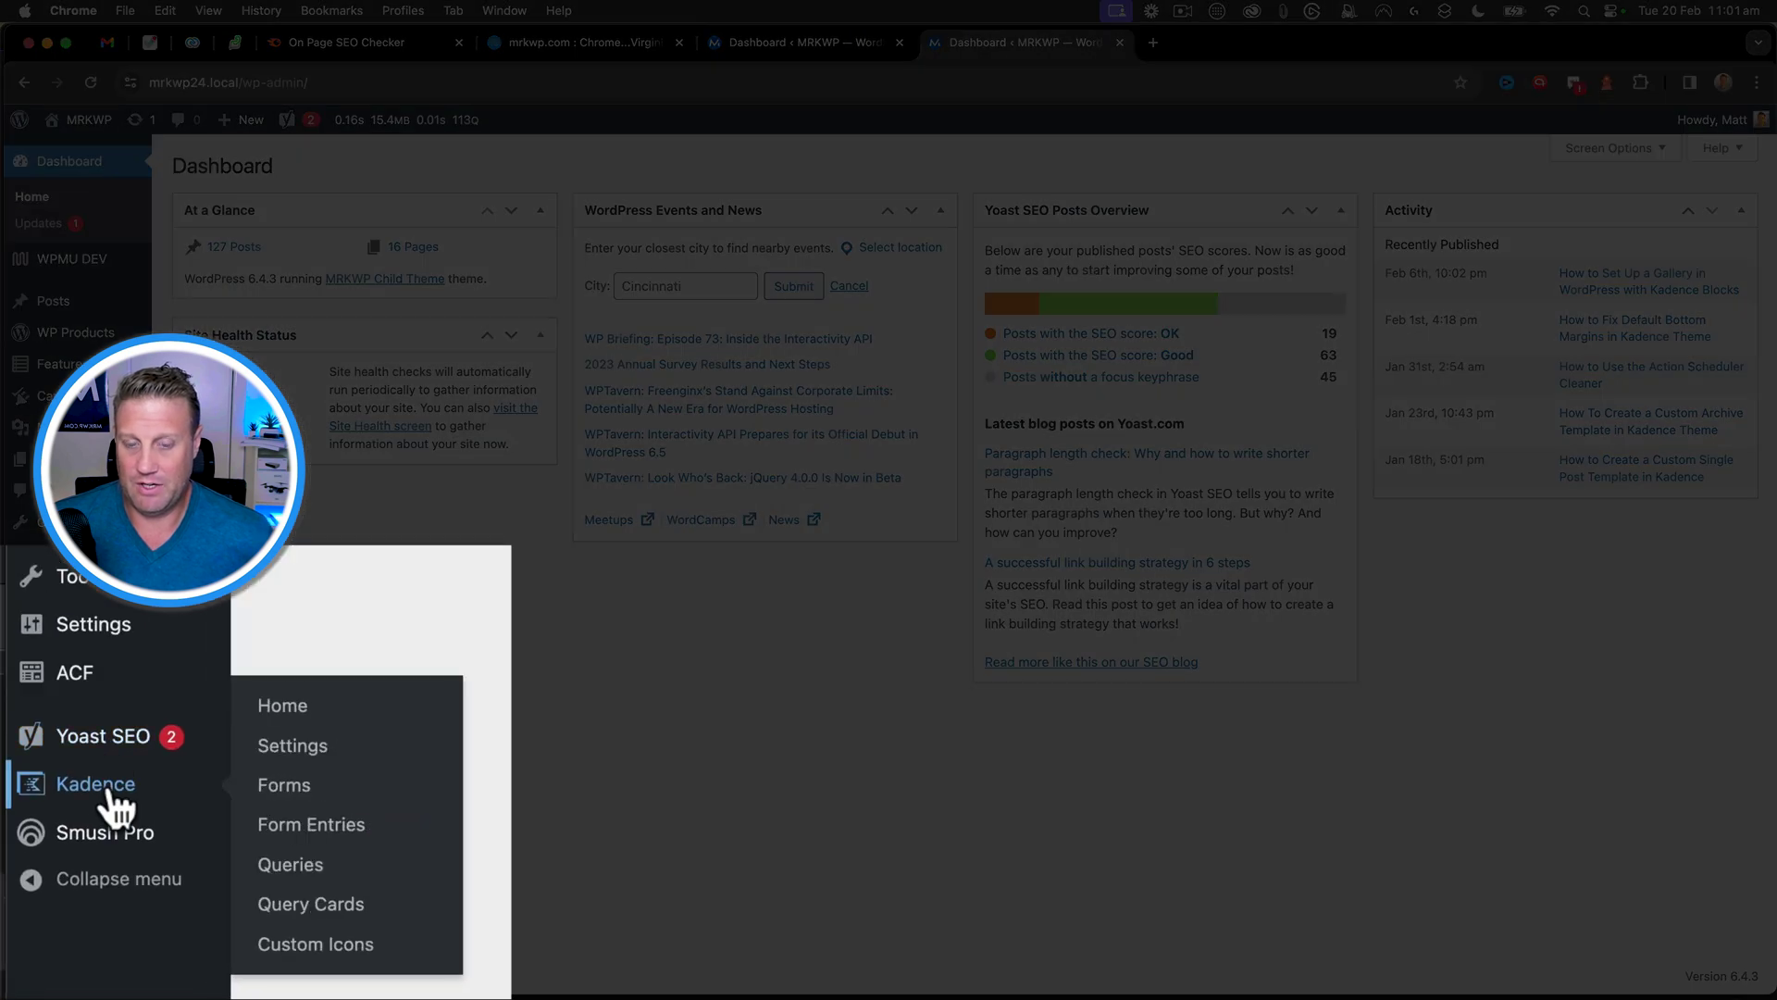
pyautogui.click(319, 792)
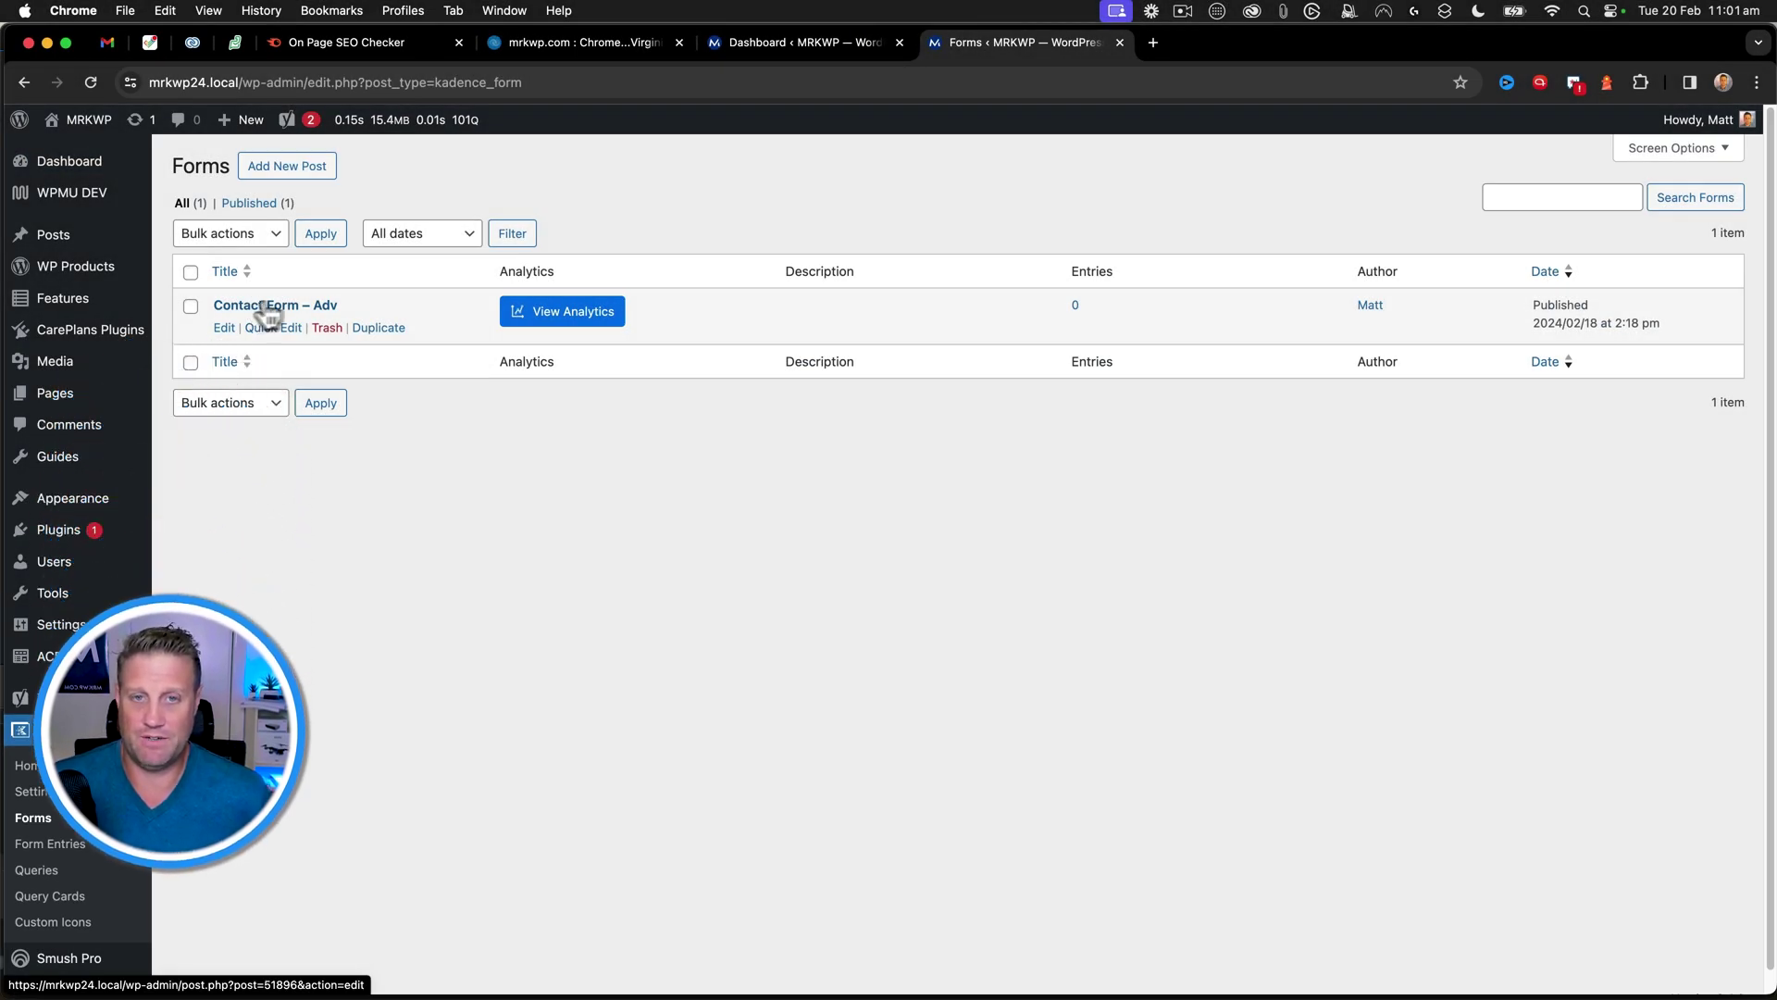
# Step: Return to the live Contact page and open it in the block editor with Edit Page
pyautogui.click(24, 85)
pyautogui.click(24, 85)
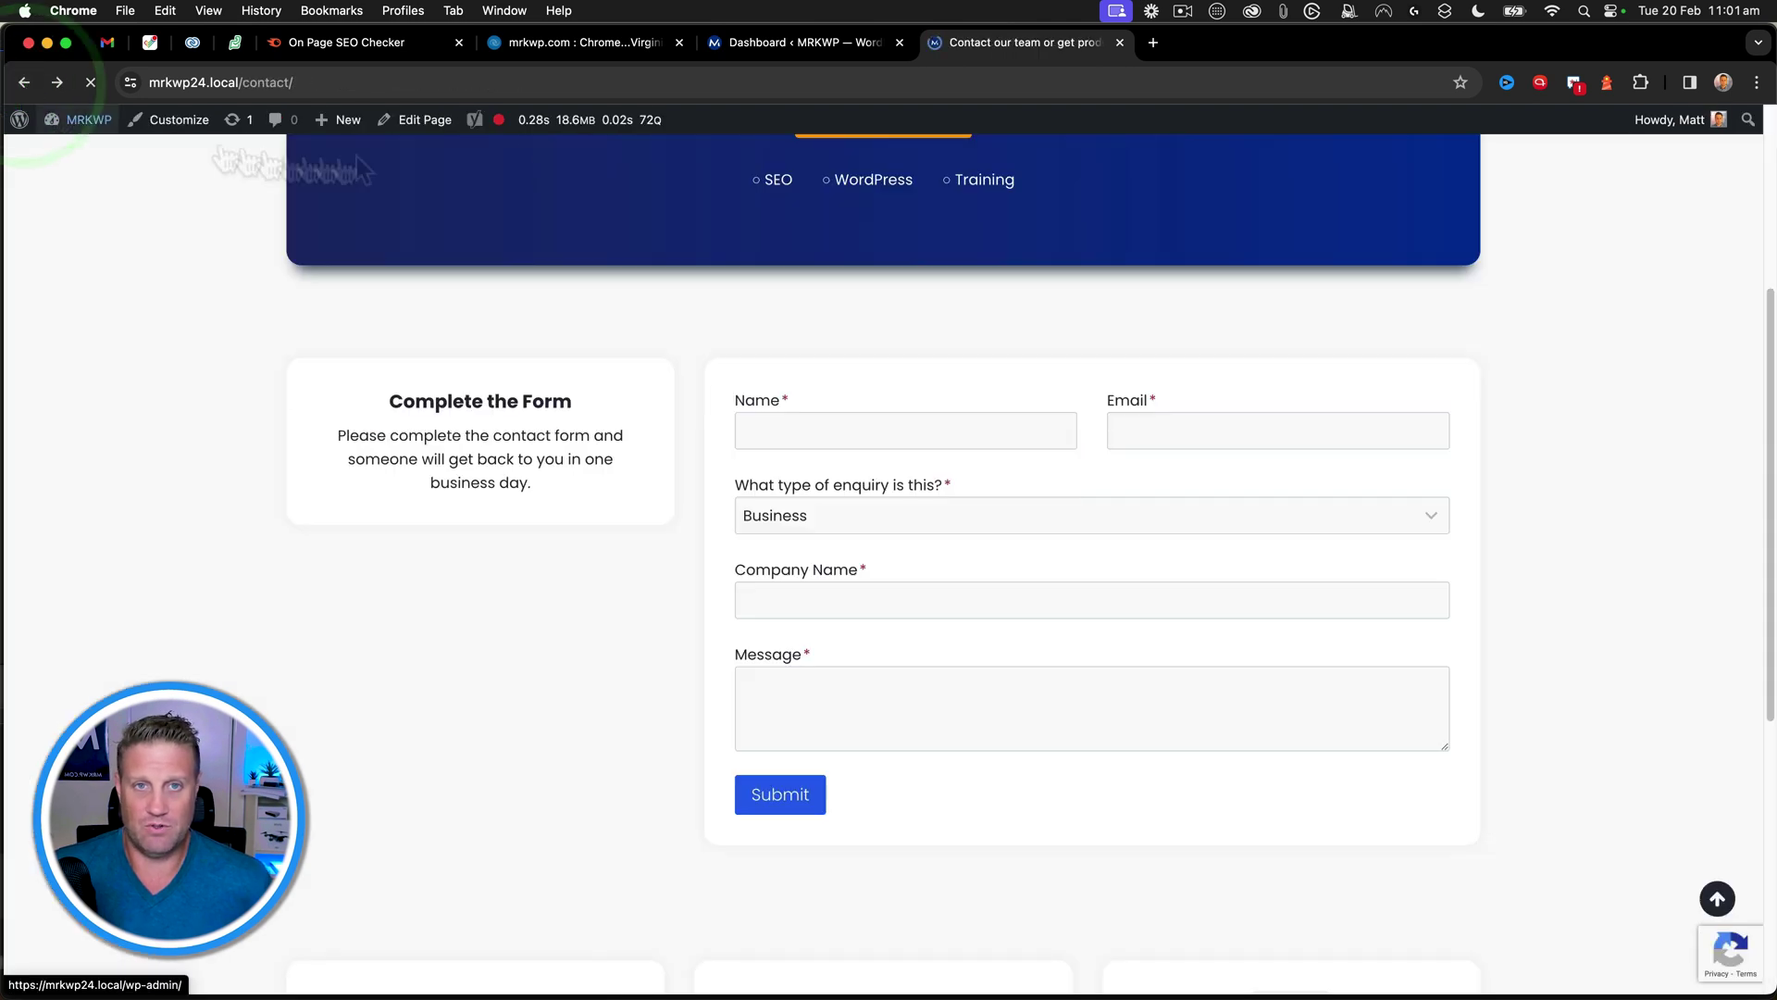
pyautogui.click(429, 125)
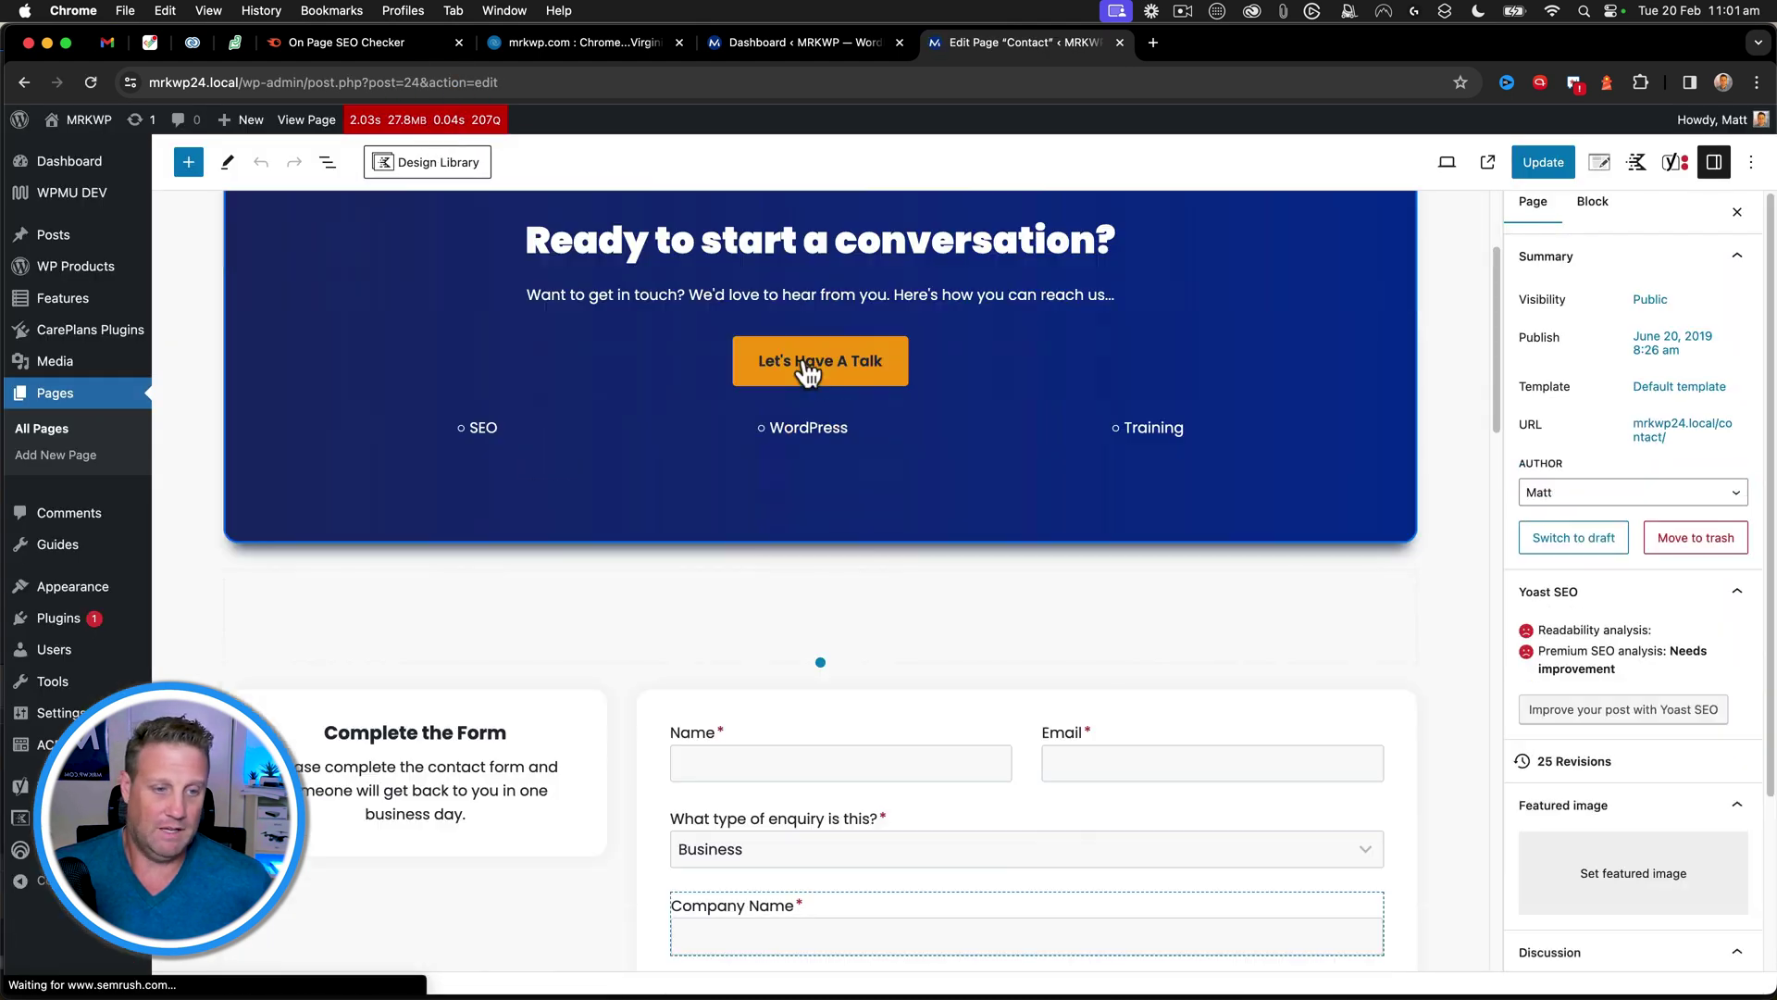
# Step: Select the form block, expand Form (Adv) in List View and select the Company Name field
pyautogui.click(802, 413)
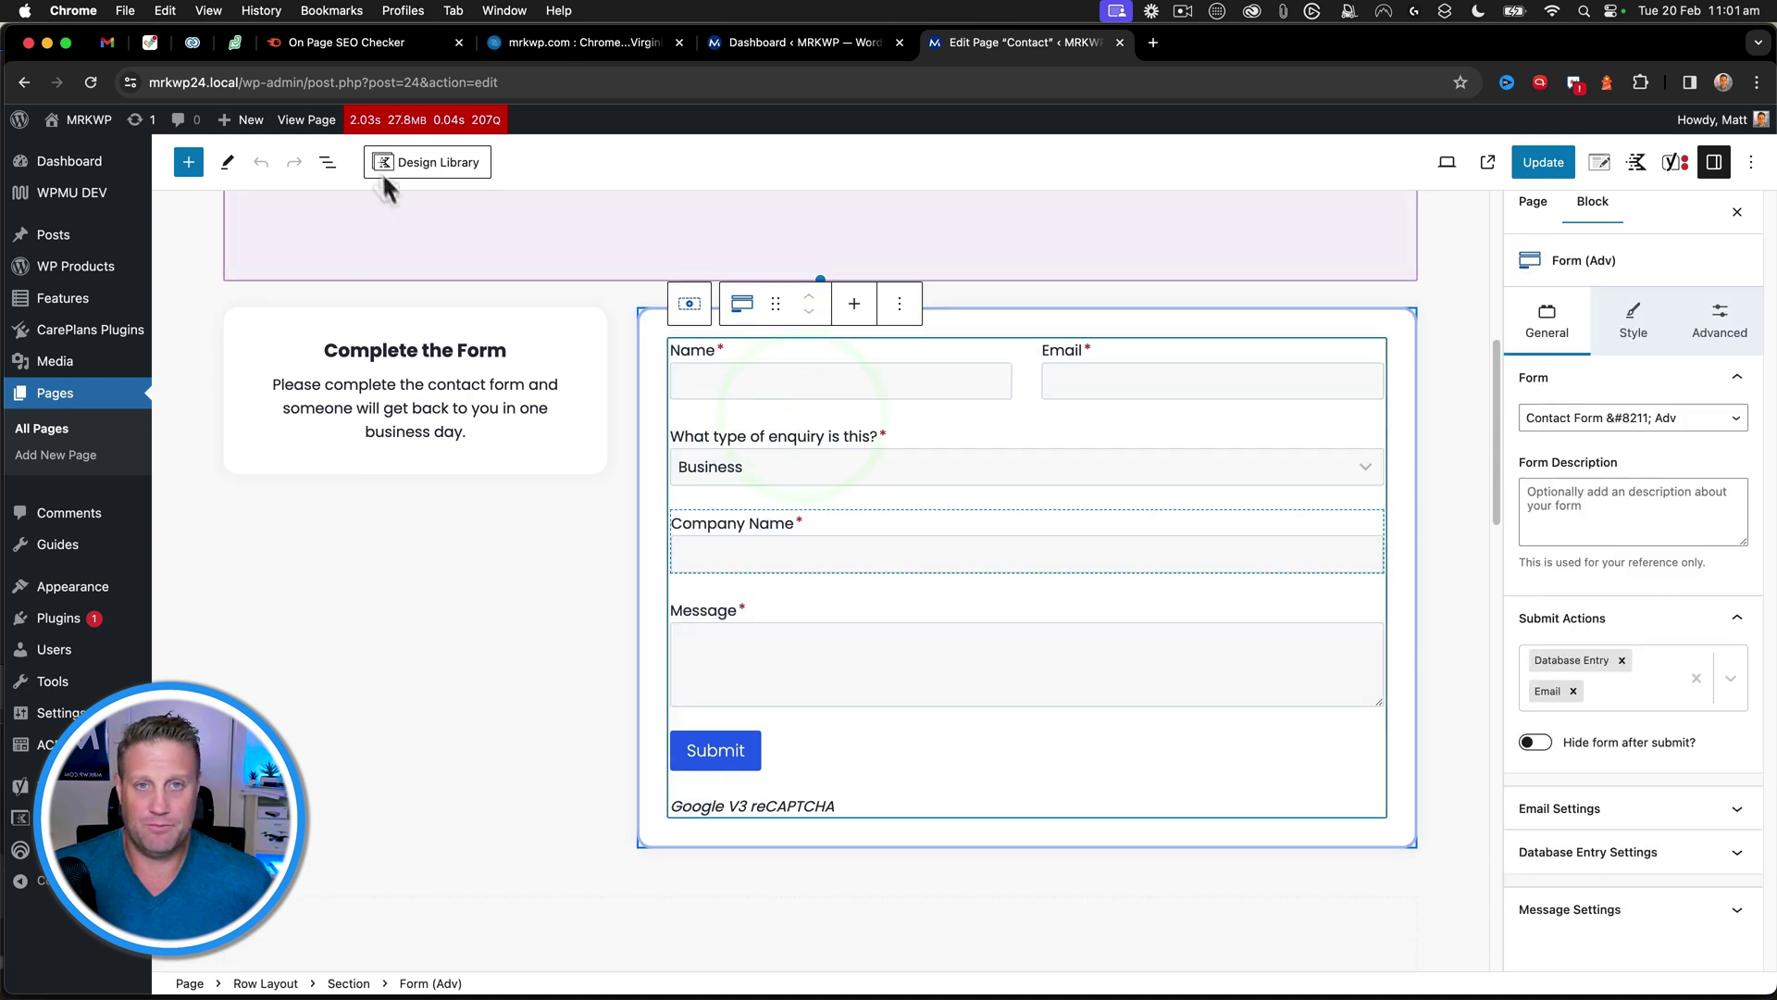
pyautogui.click(330, 167)
pyautogui.click(214, 417)
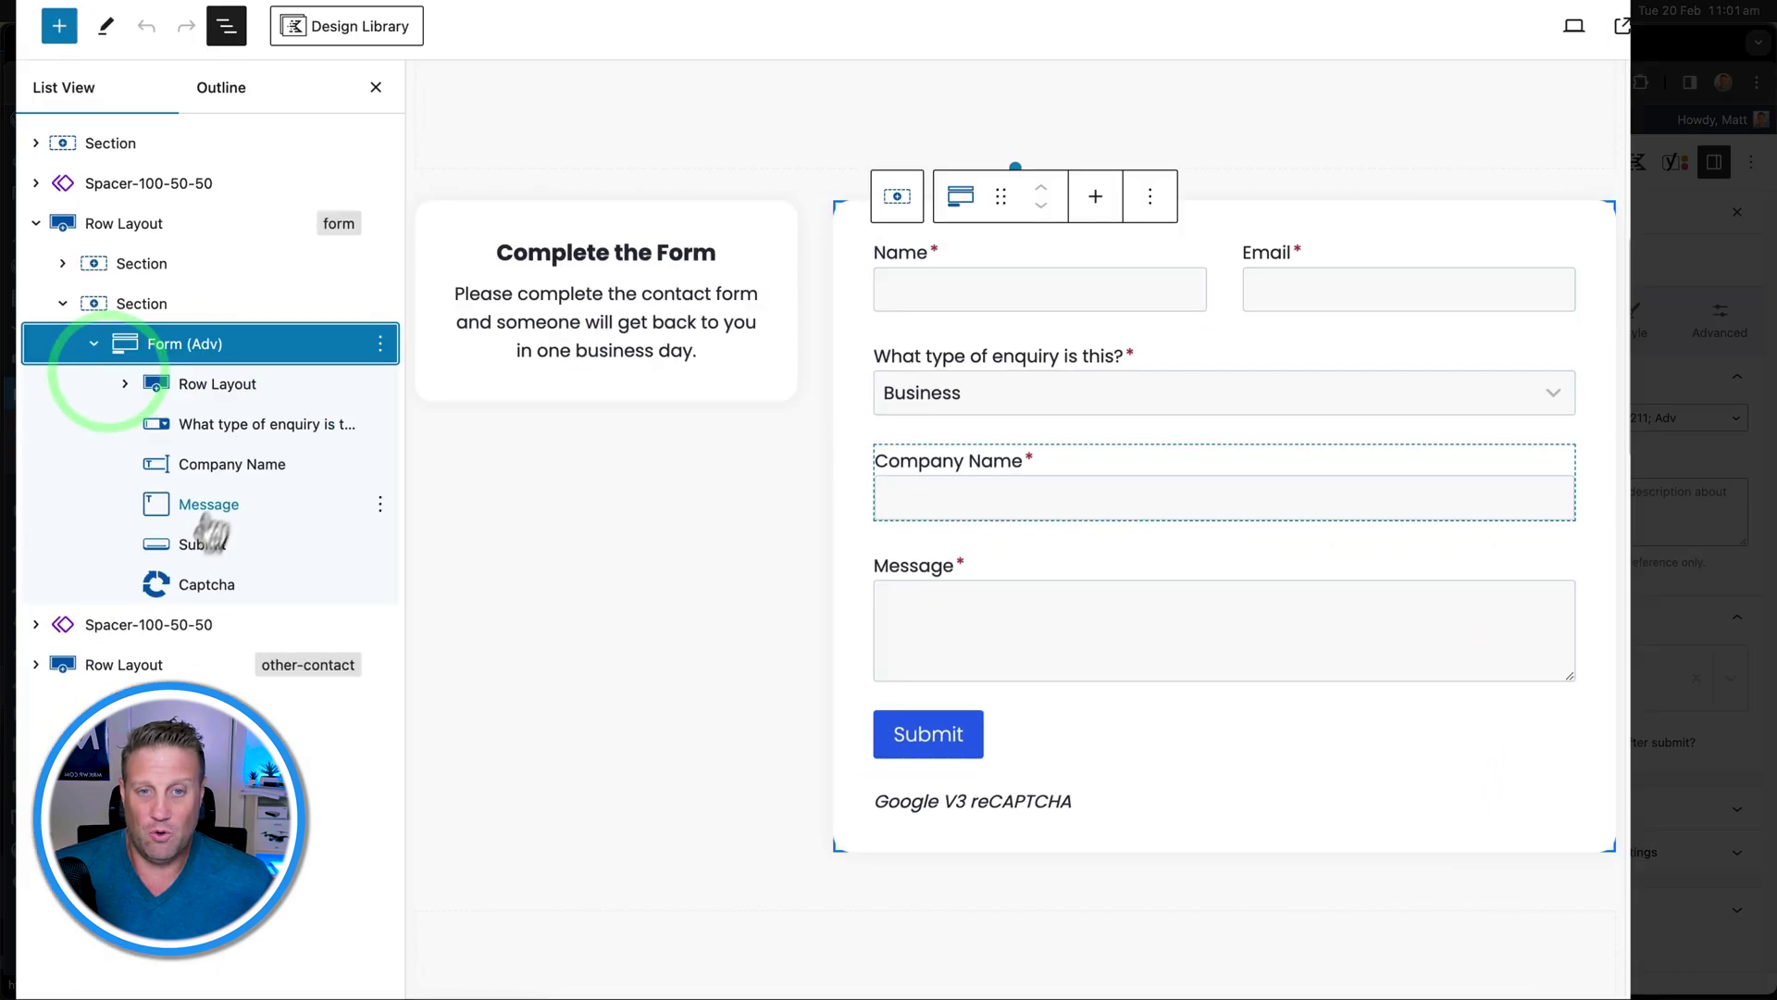
pyautogui.click(191, 506)
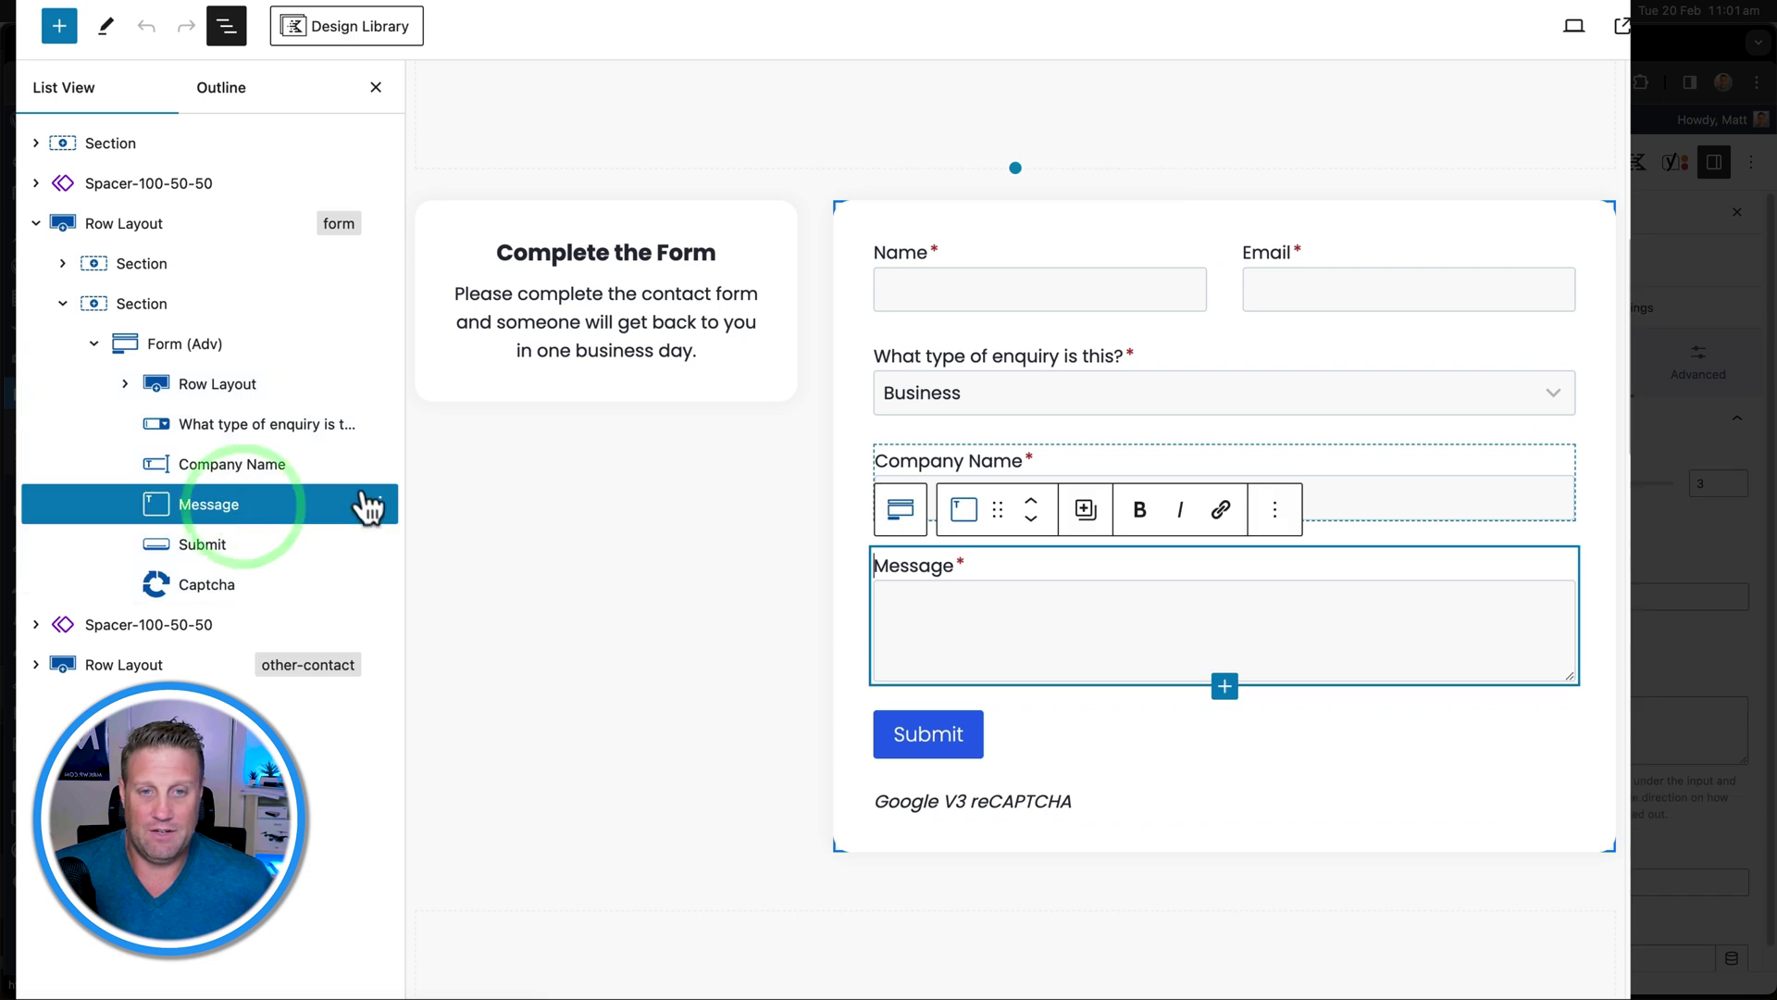
pyautogui.click(334, 465)
pyautogui.click(381, 466)
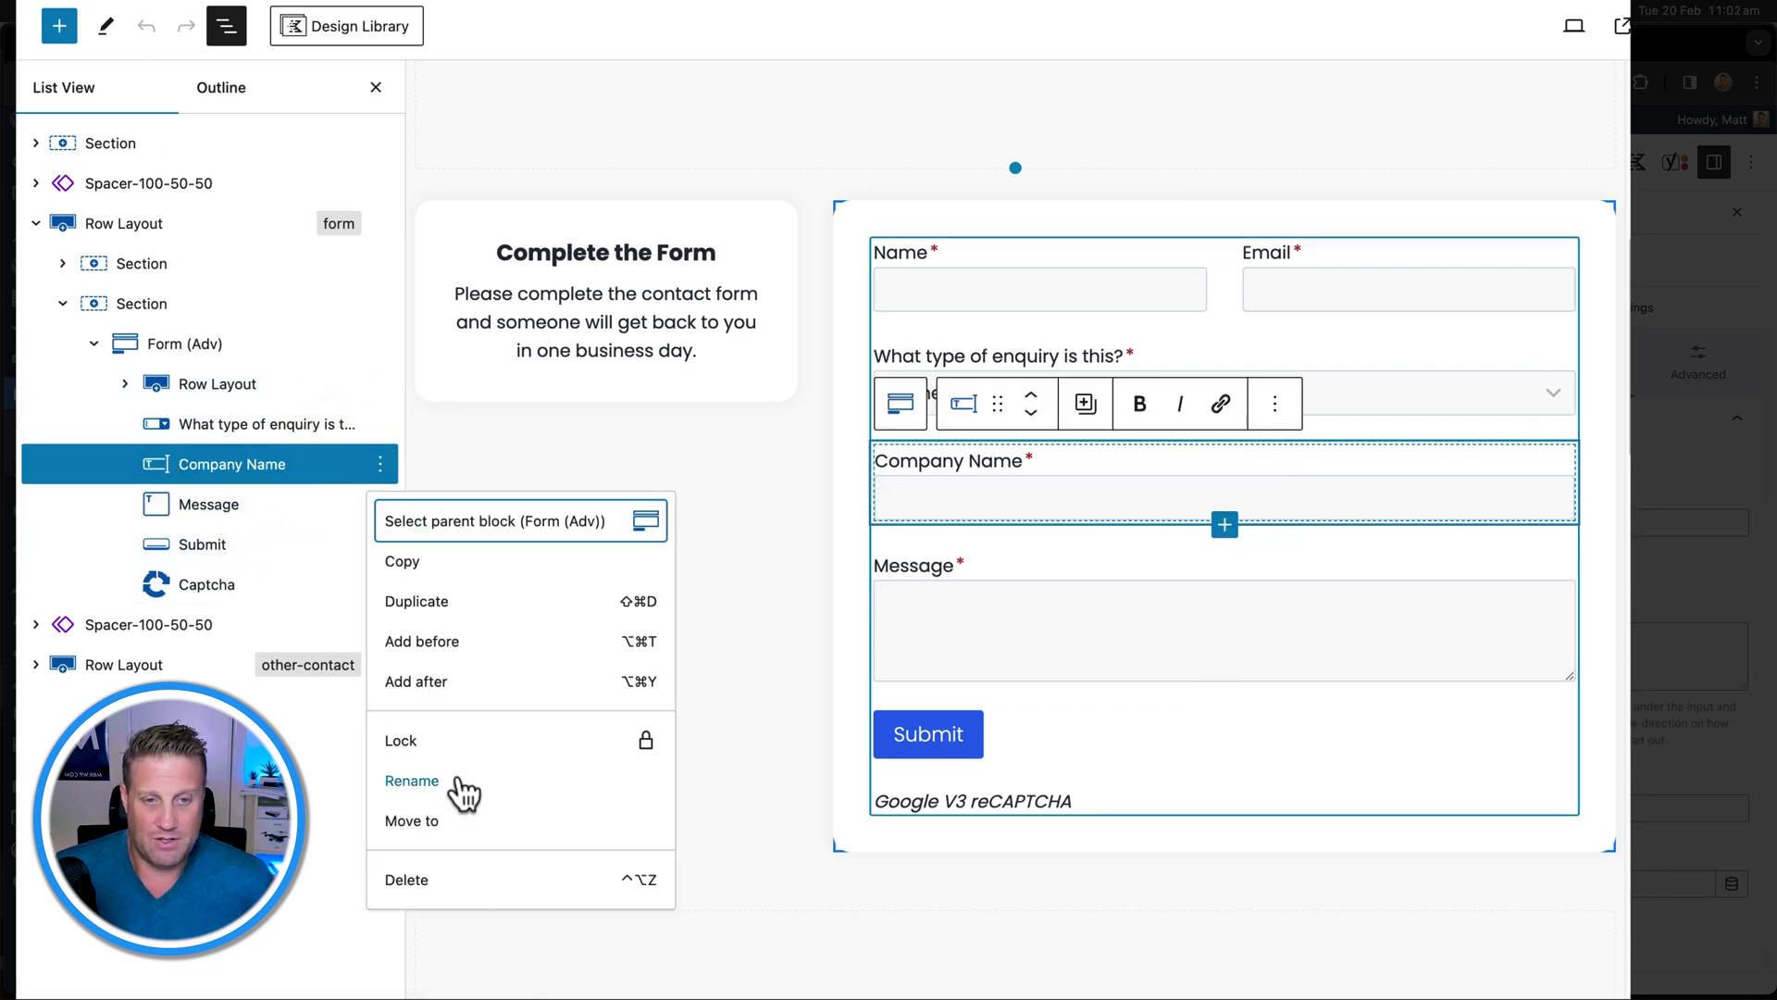
# Step: Insert a block after Company Name, then delete the resulting empty paragraph
pyautogui.click(435, 685)
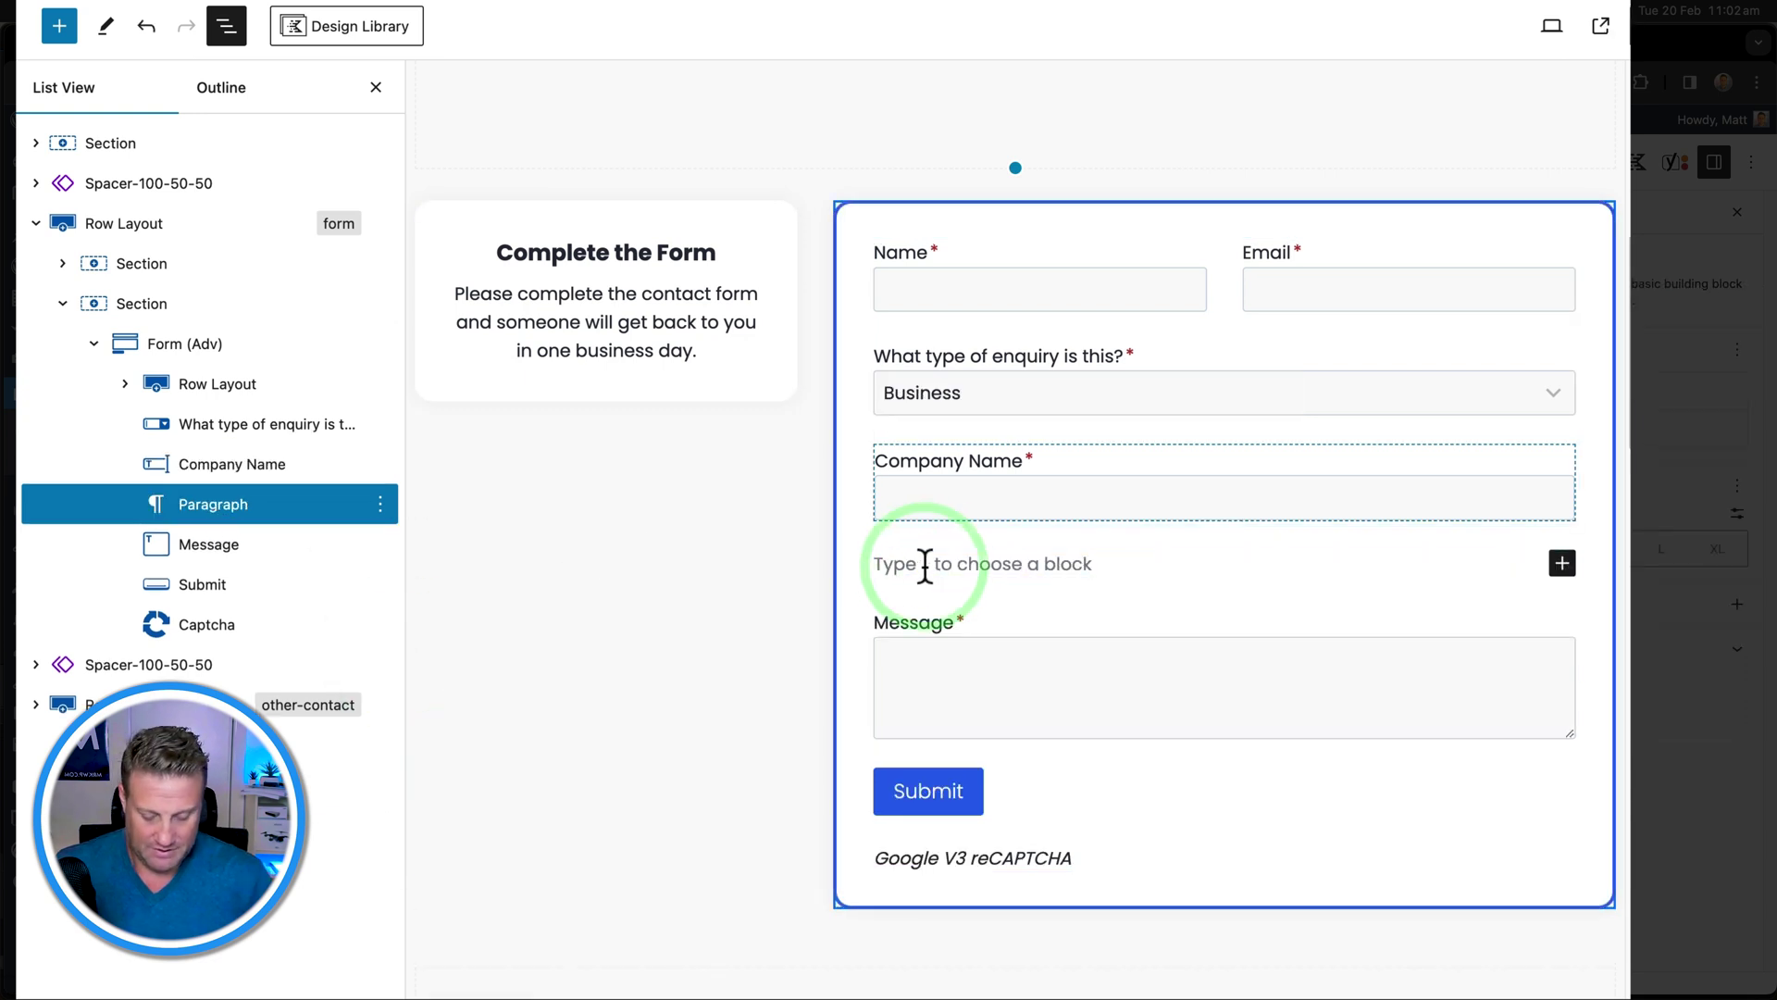
pyautogui.write('/')
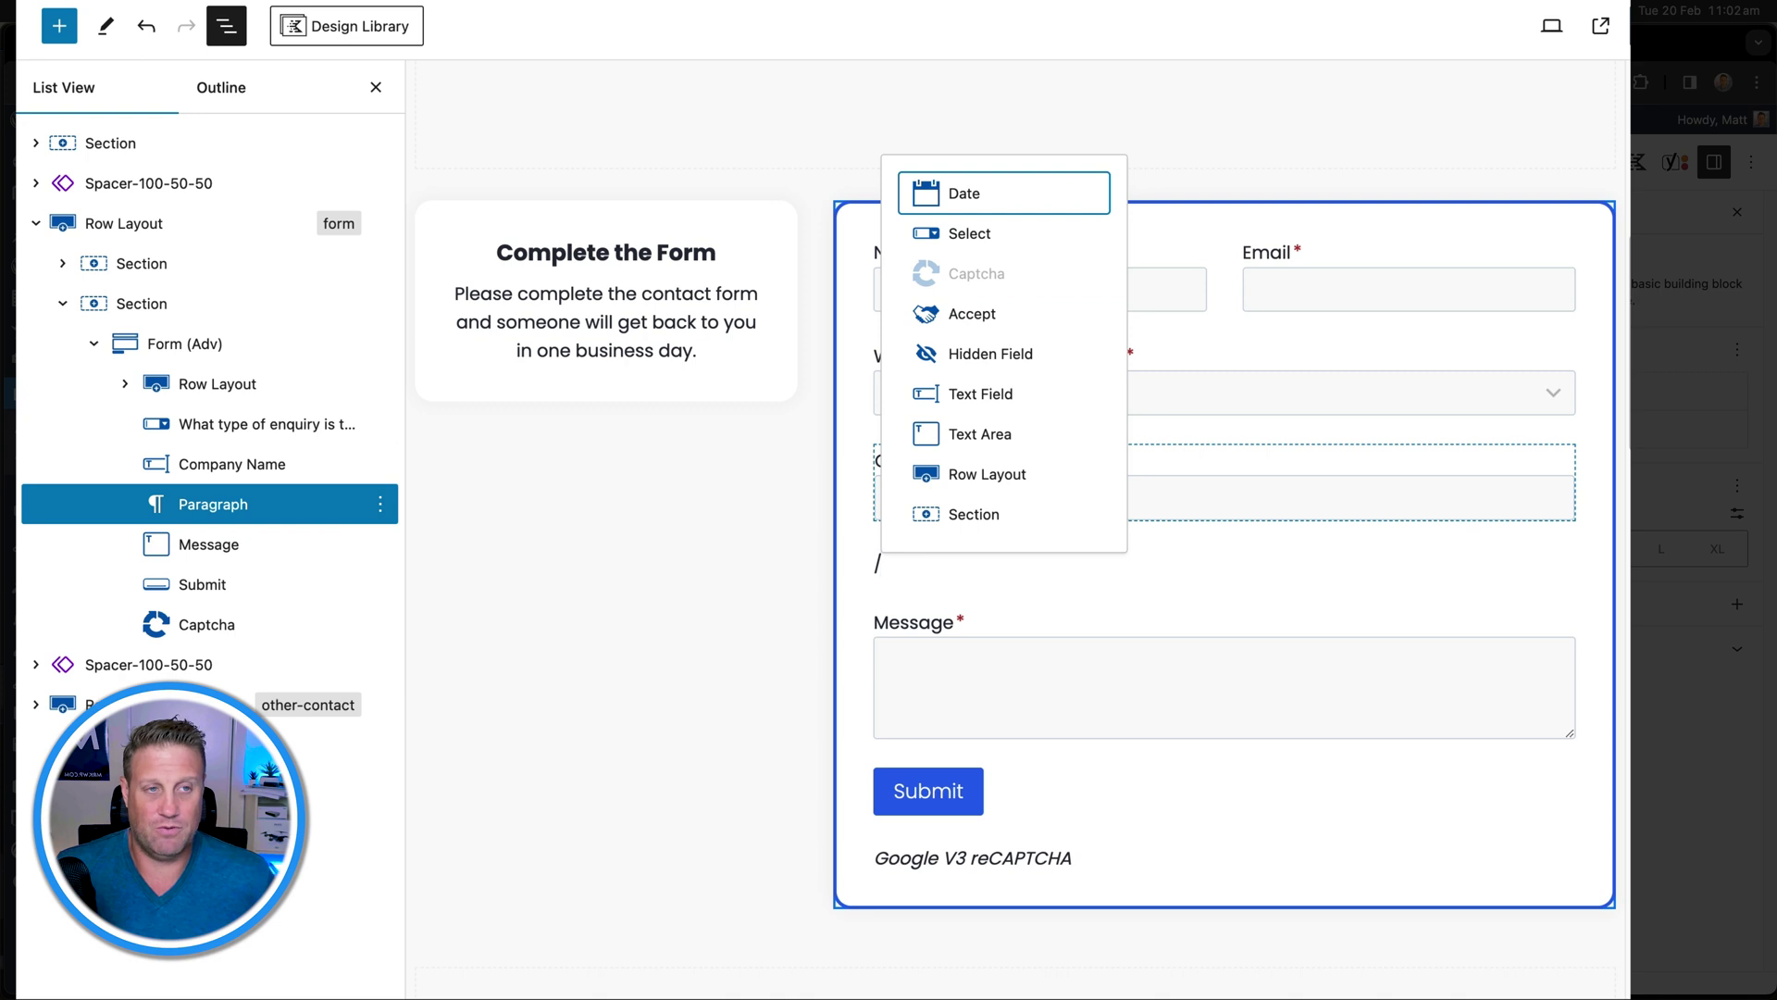
pyautogui.press('BackSpace')
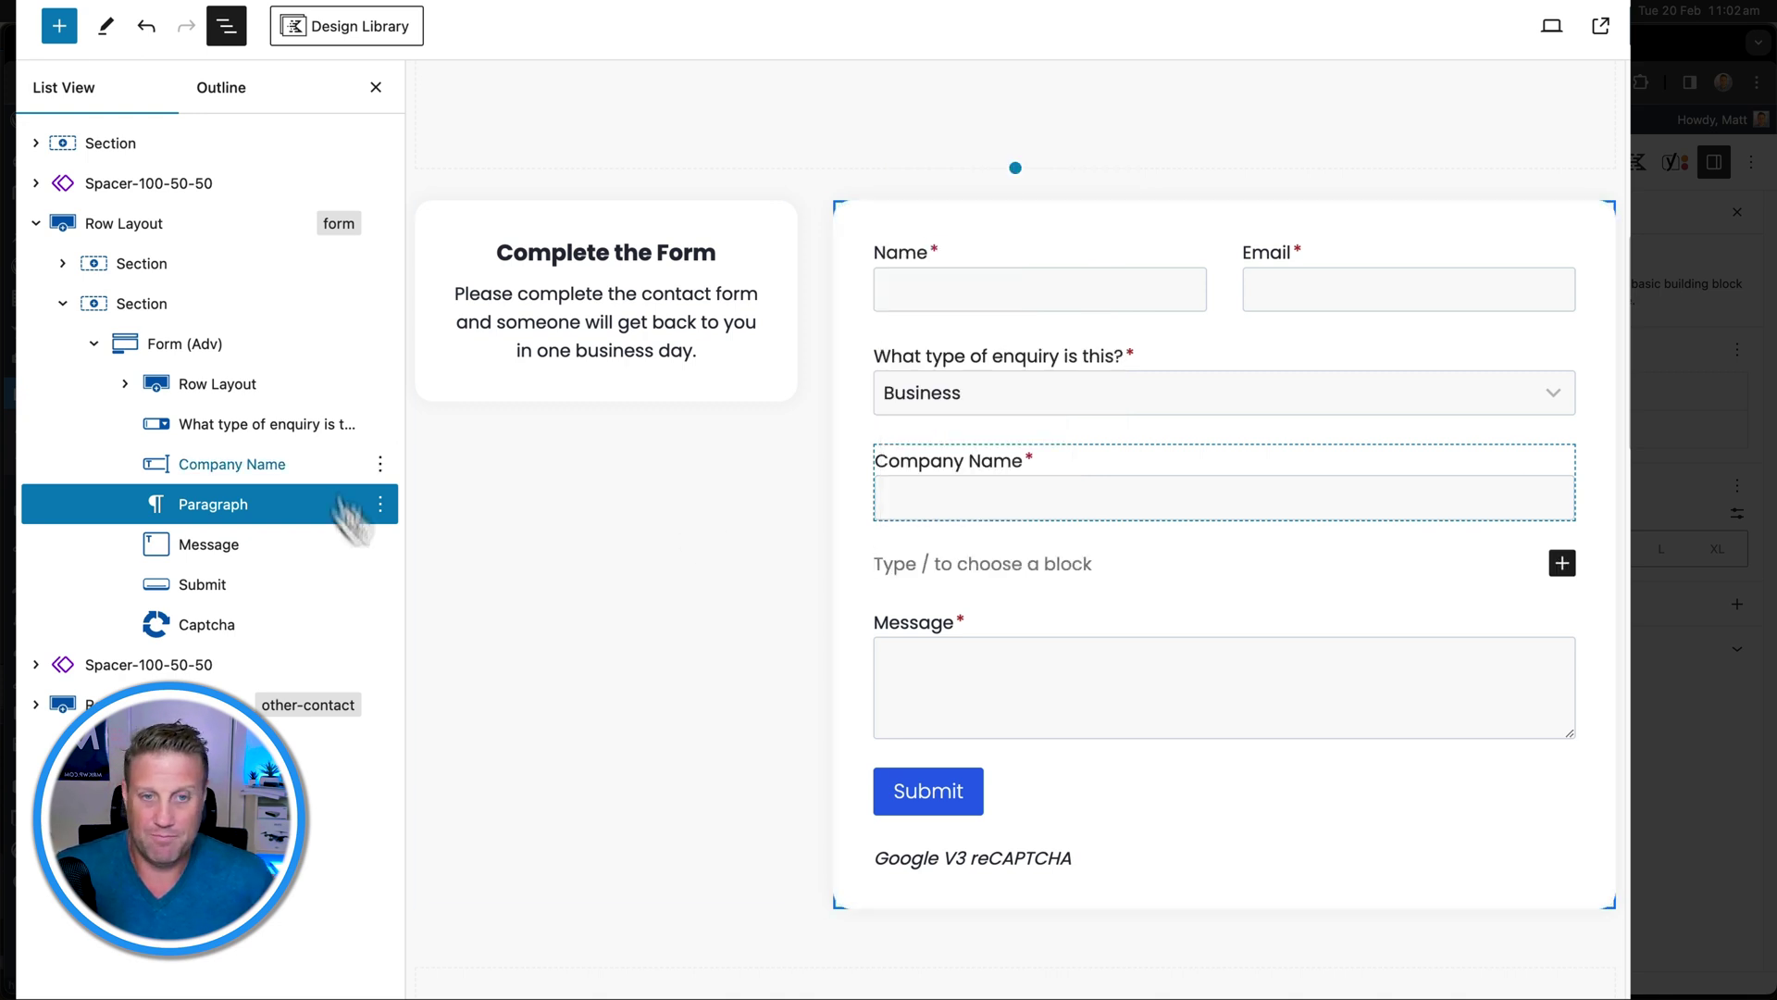
pyautogui.click(379, 504)
pyautogui.click(408, 449)
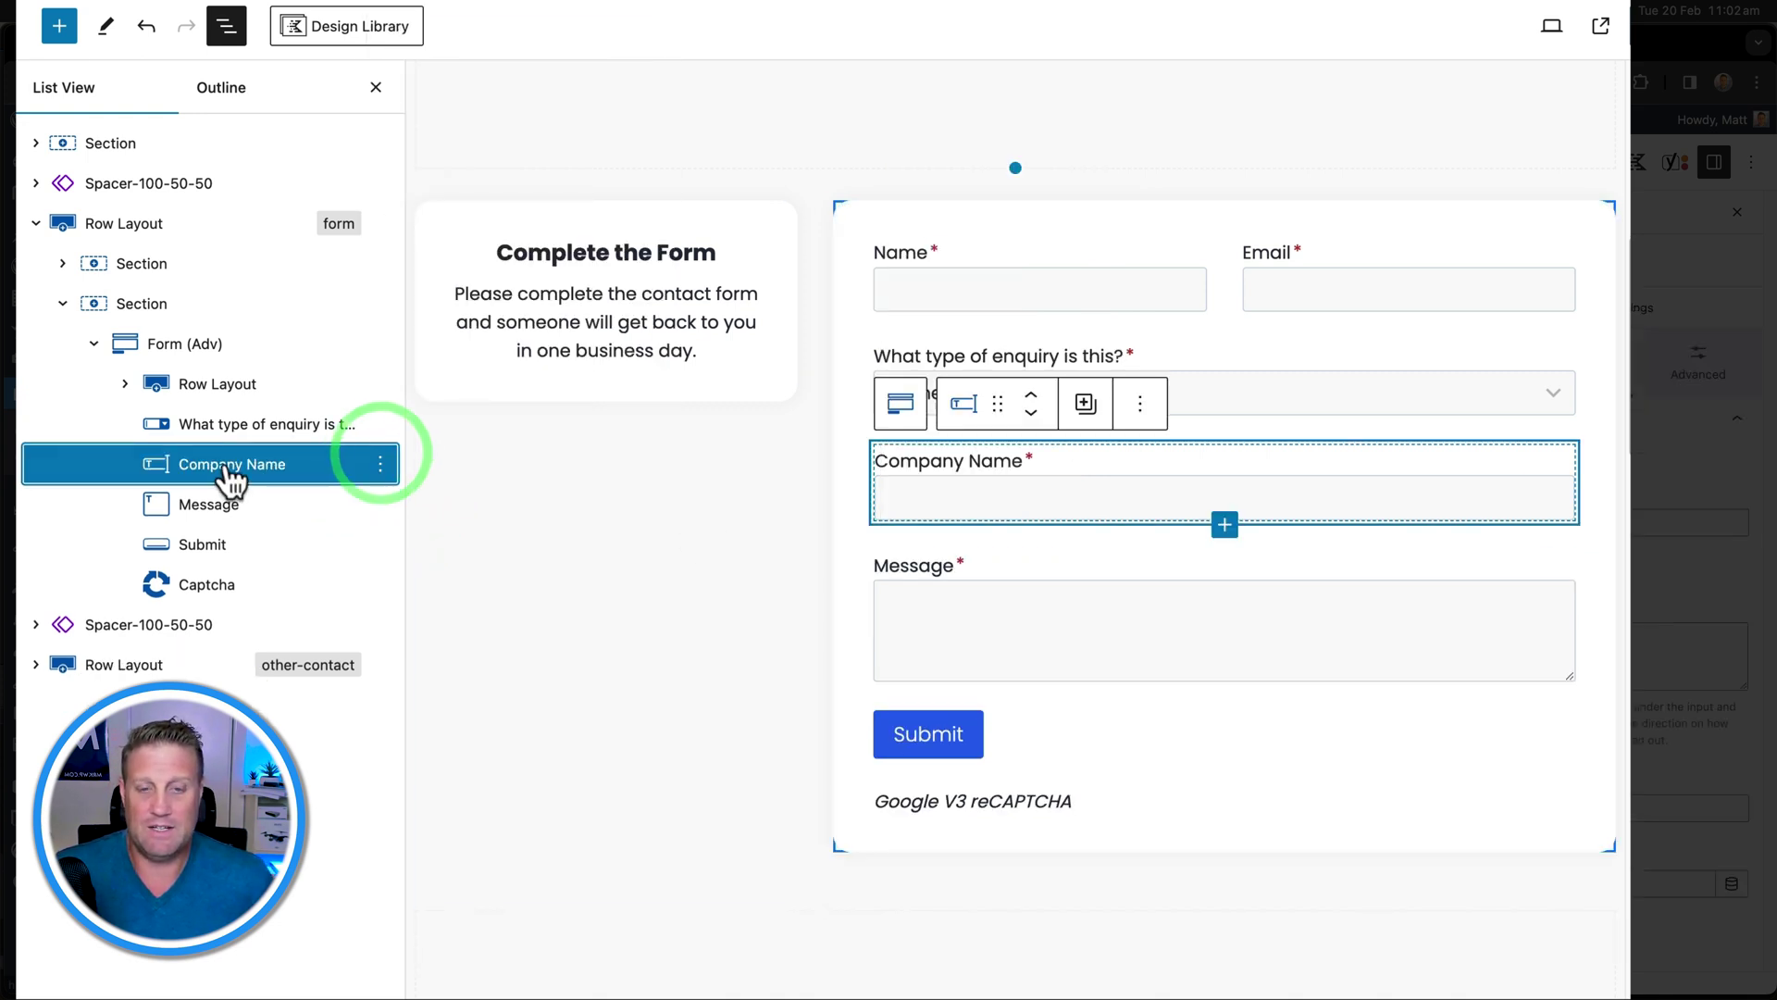
# Step: Add an Advanced Fields > Date field below Company Name
pyautogui.click(1225, 525)
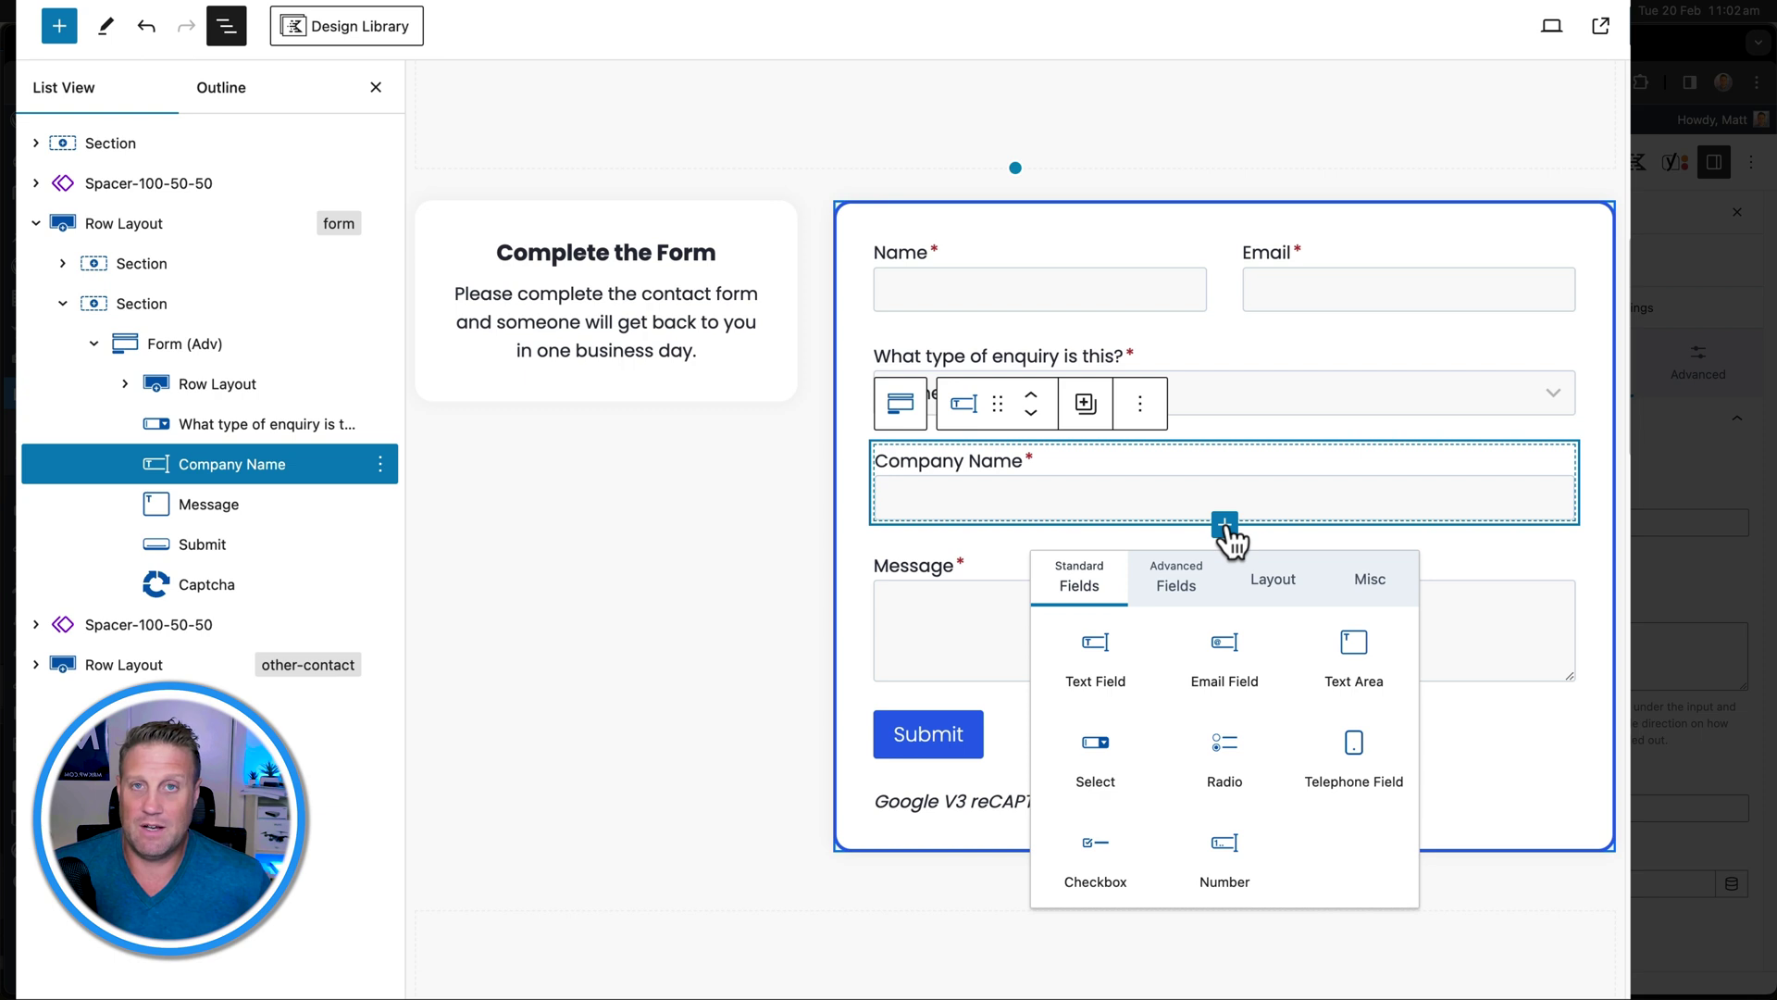
pyautogui.click(1177, 585)
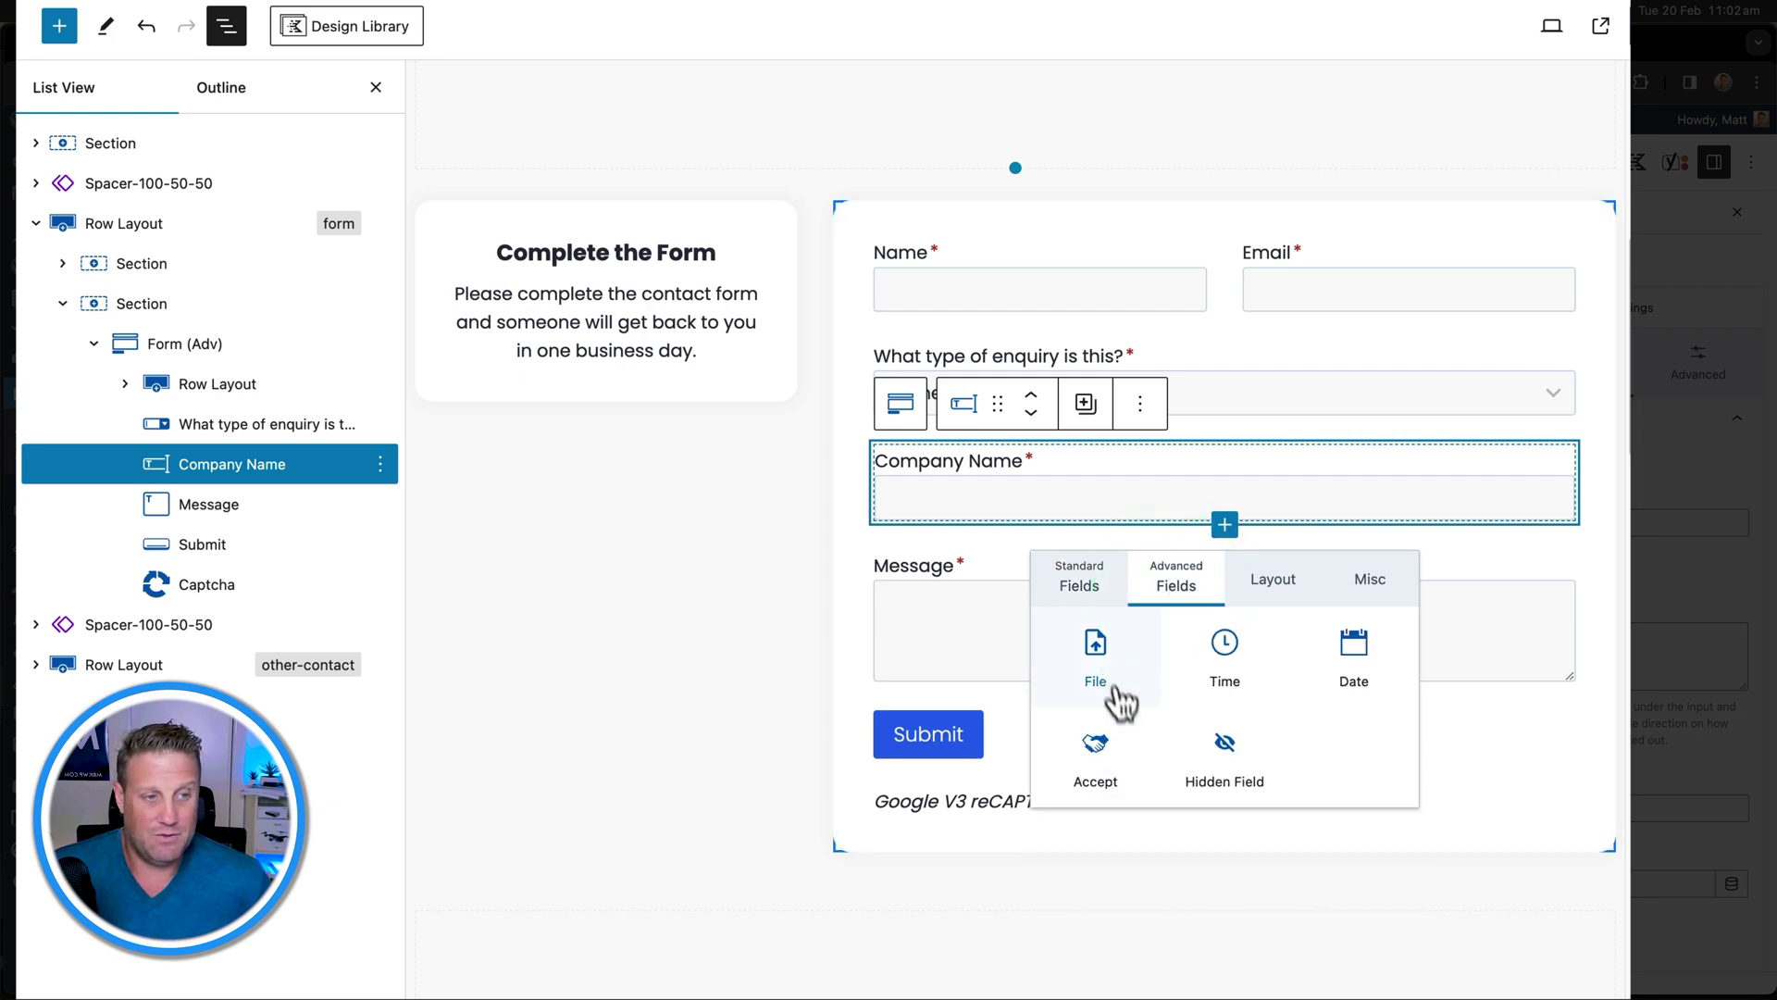
pyautogui.click(1356, 667)
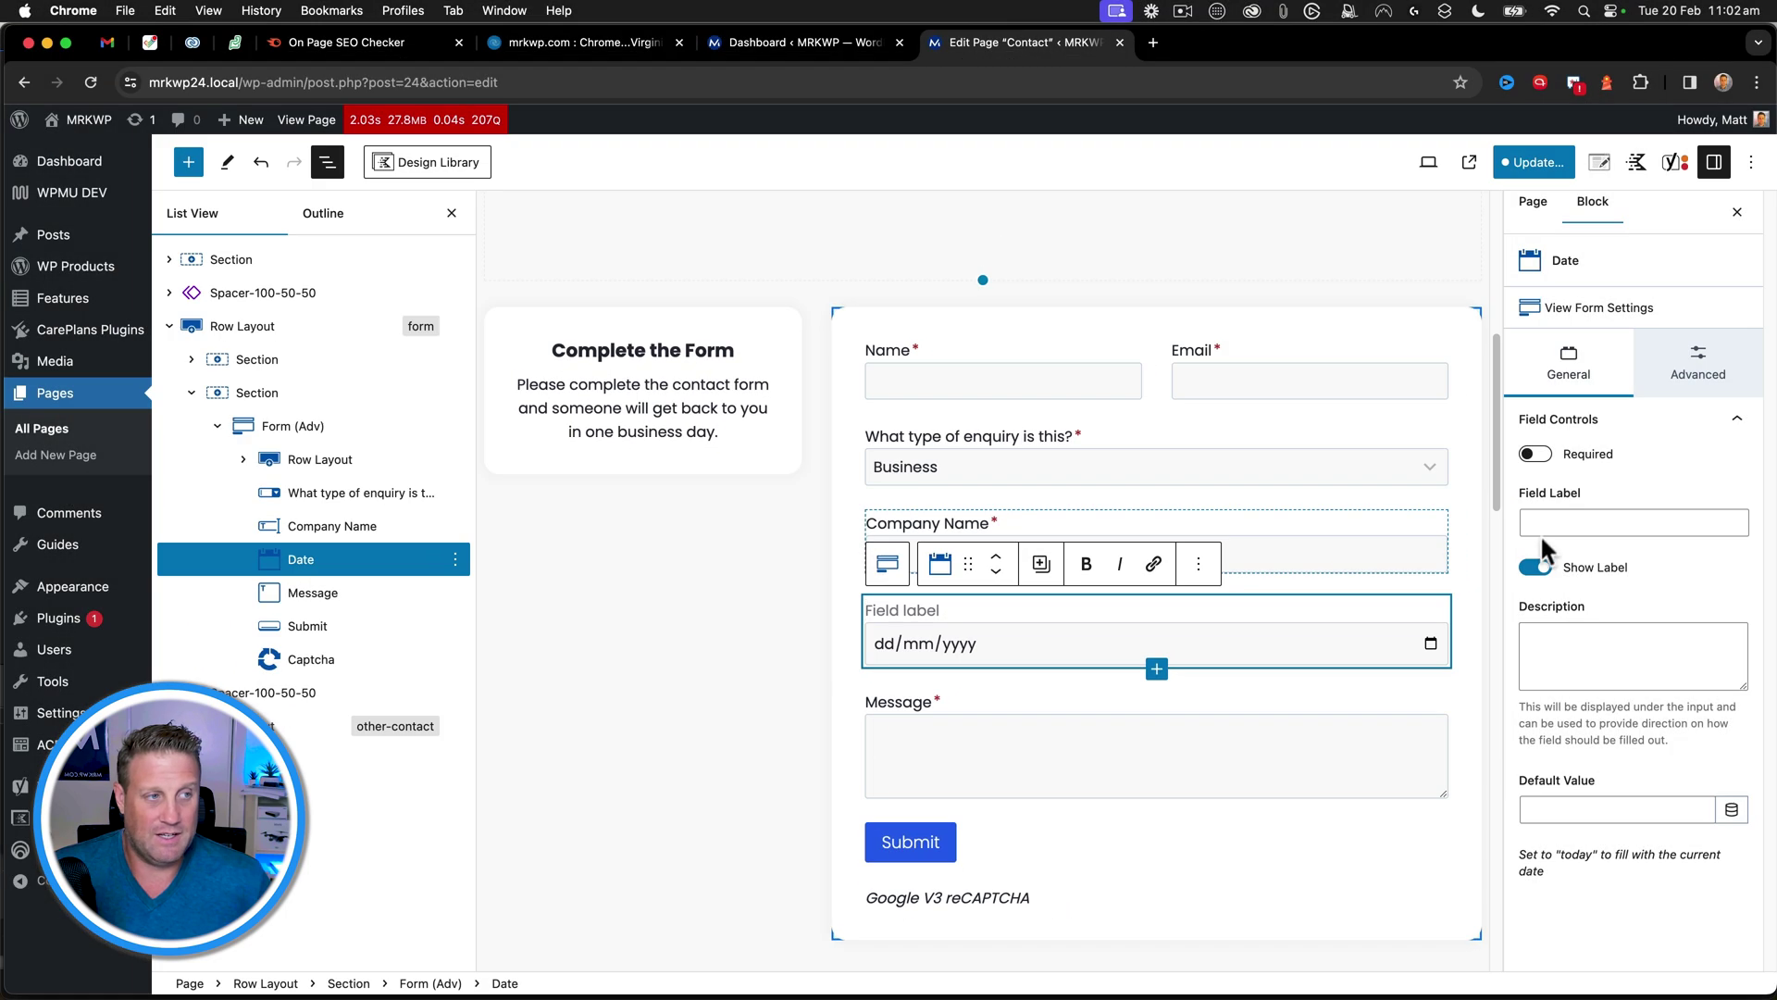
# Step: Label the date field 'What date would you like to meet?', add a date-preference description, and set Required
pyautogui.click(1540, 523)
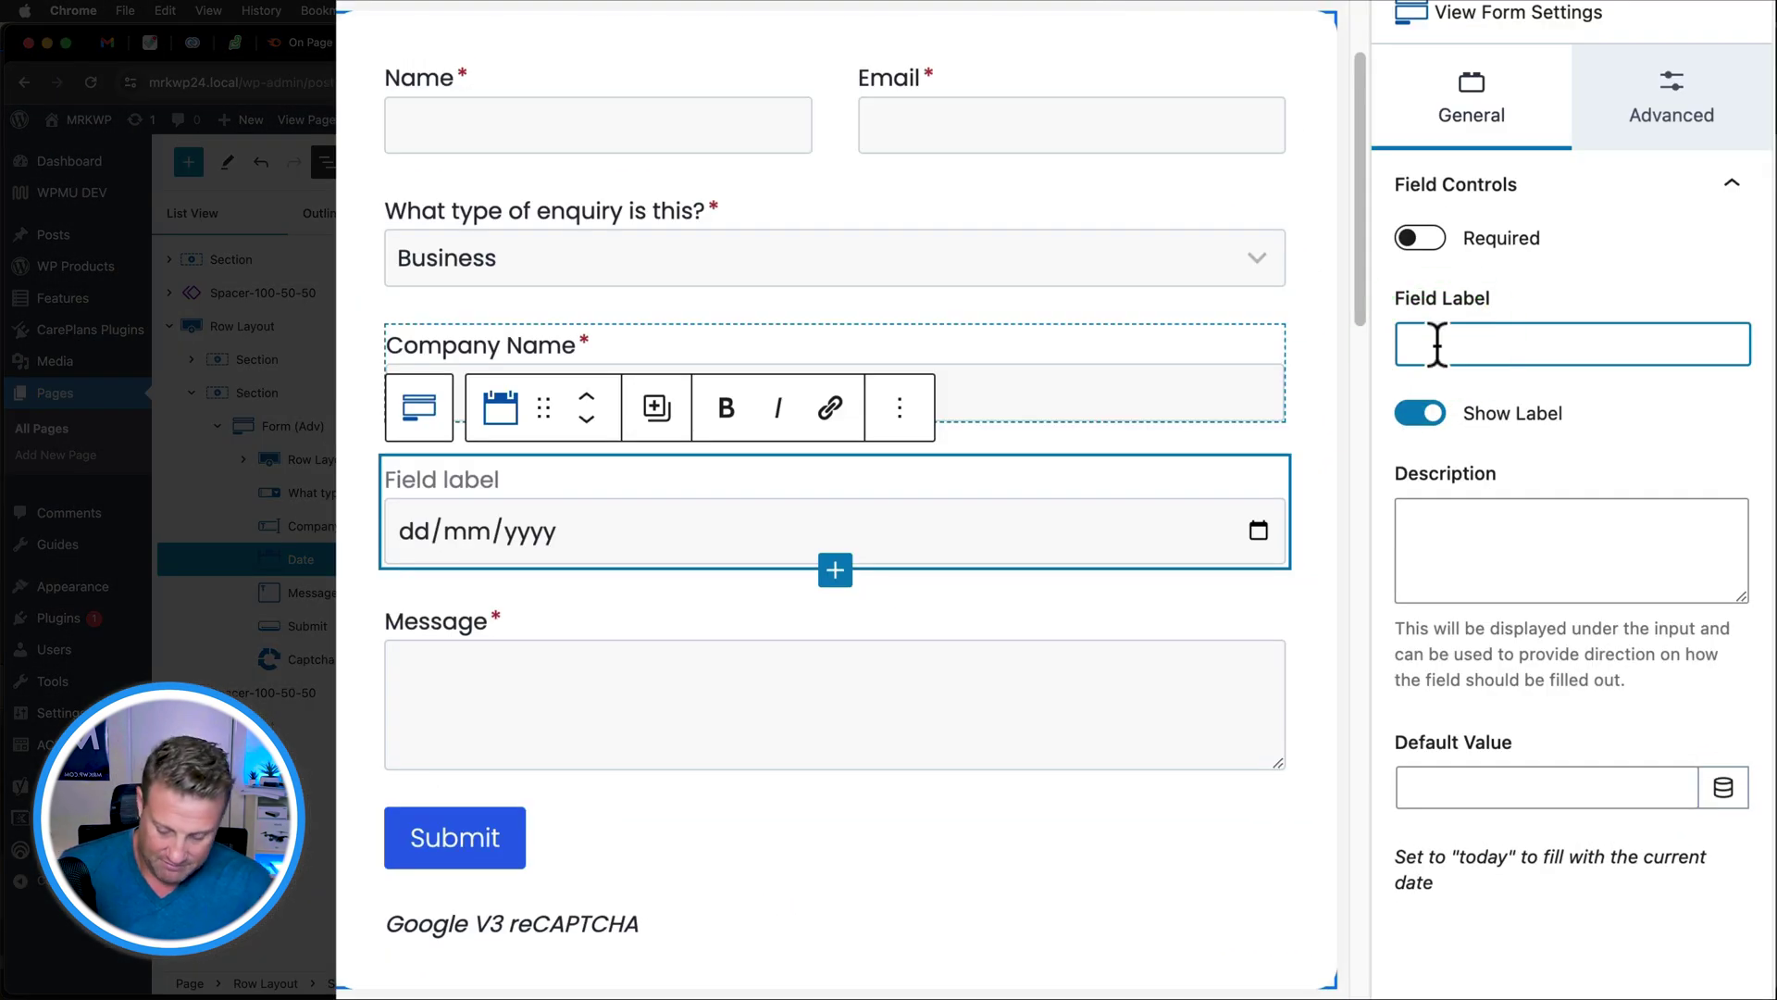
pyautogui.write('W')
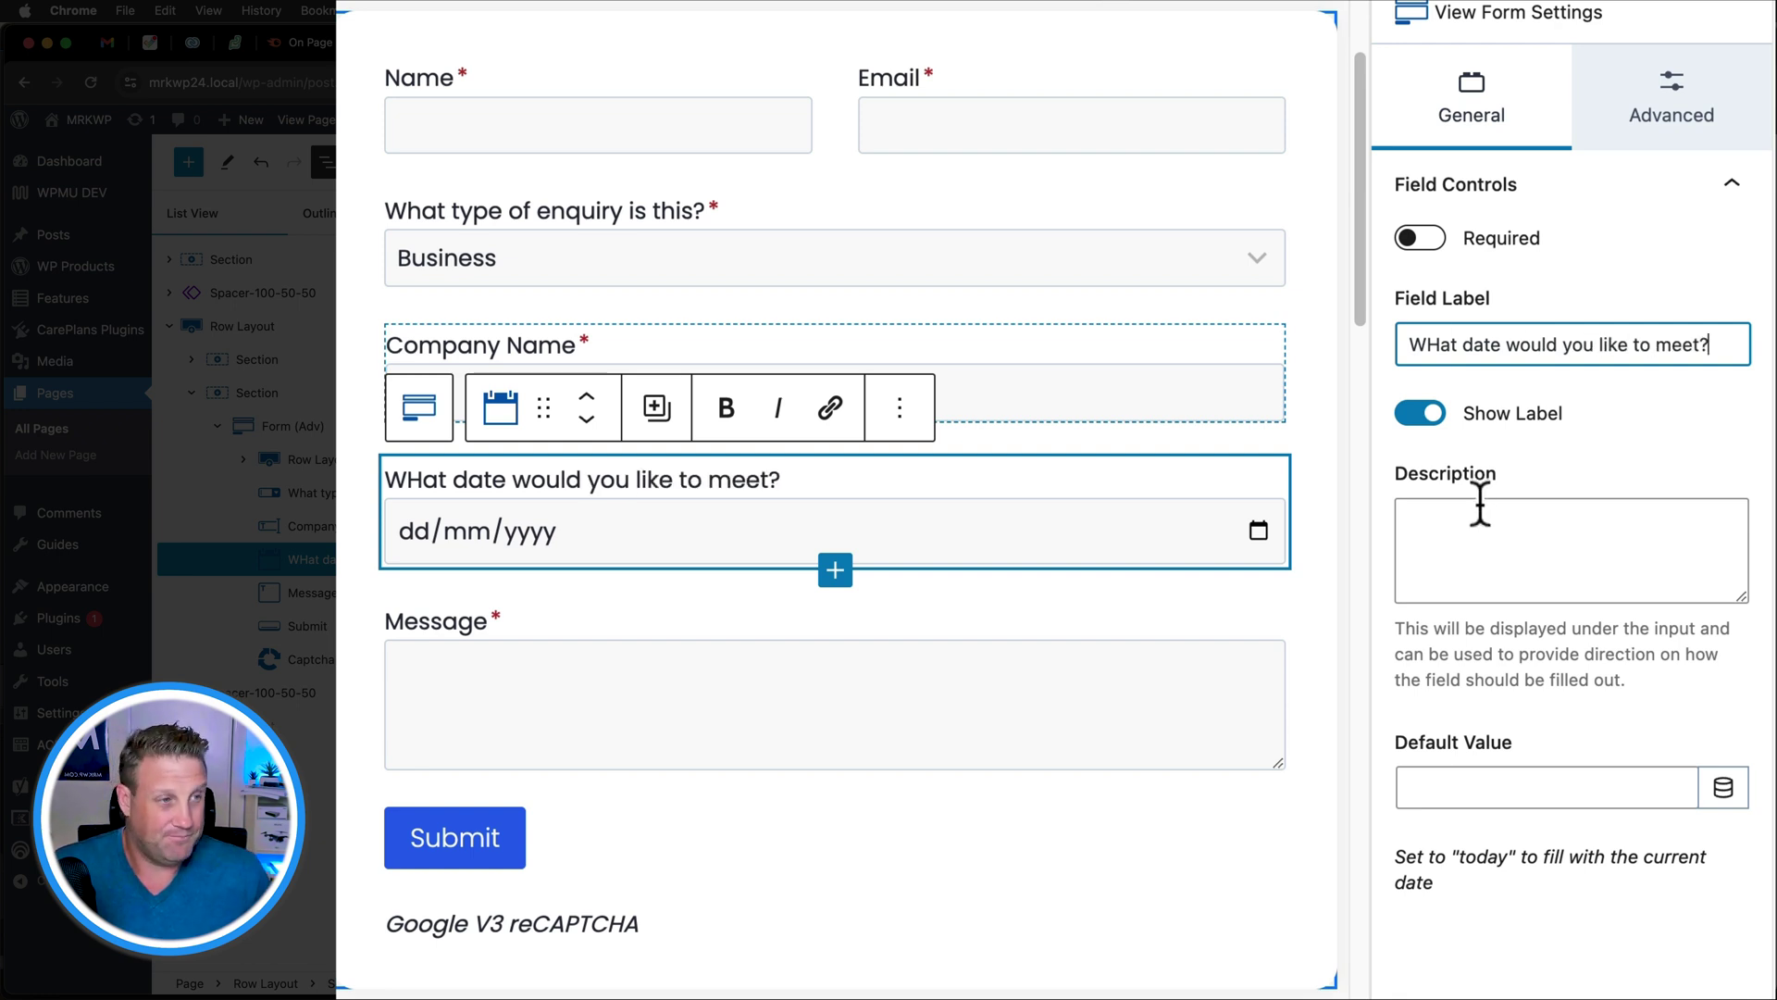
pyautogui.click(1468, 520)
pyautogui.write('P')
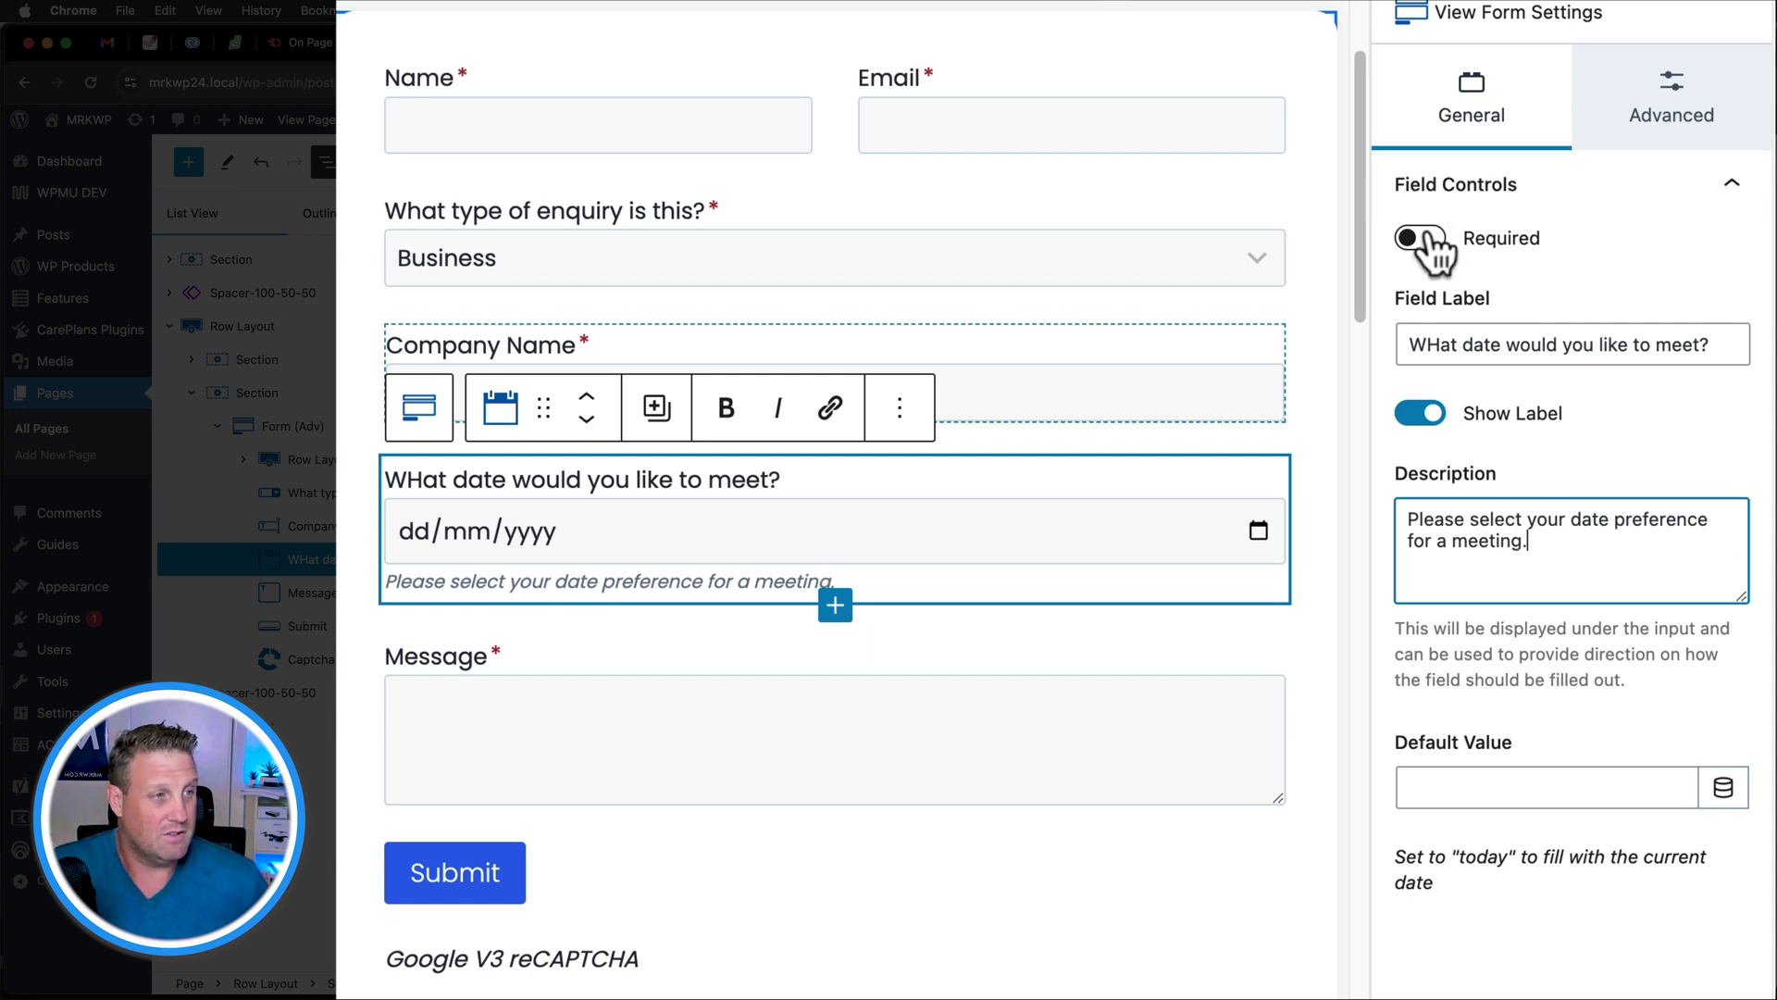
pyautogui.click(1418, 240)
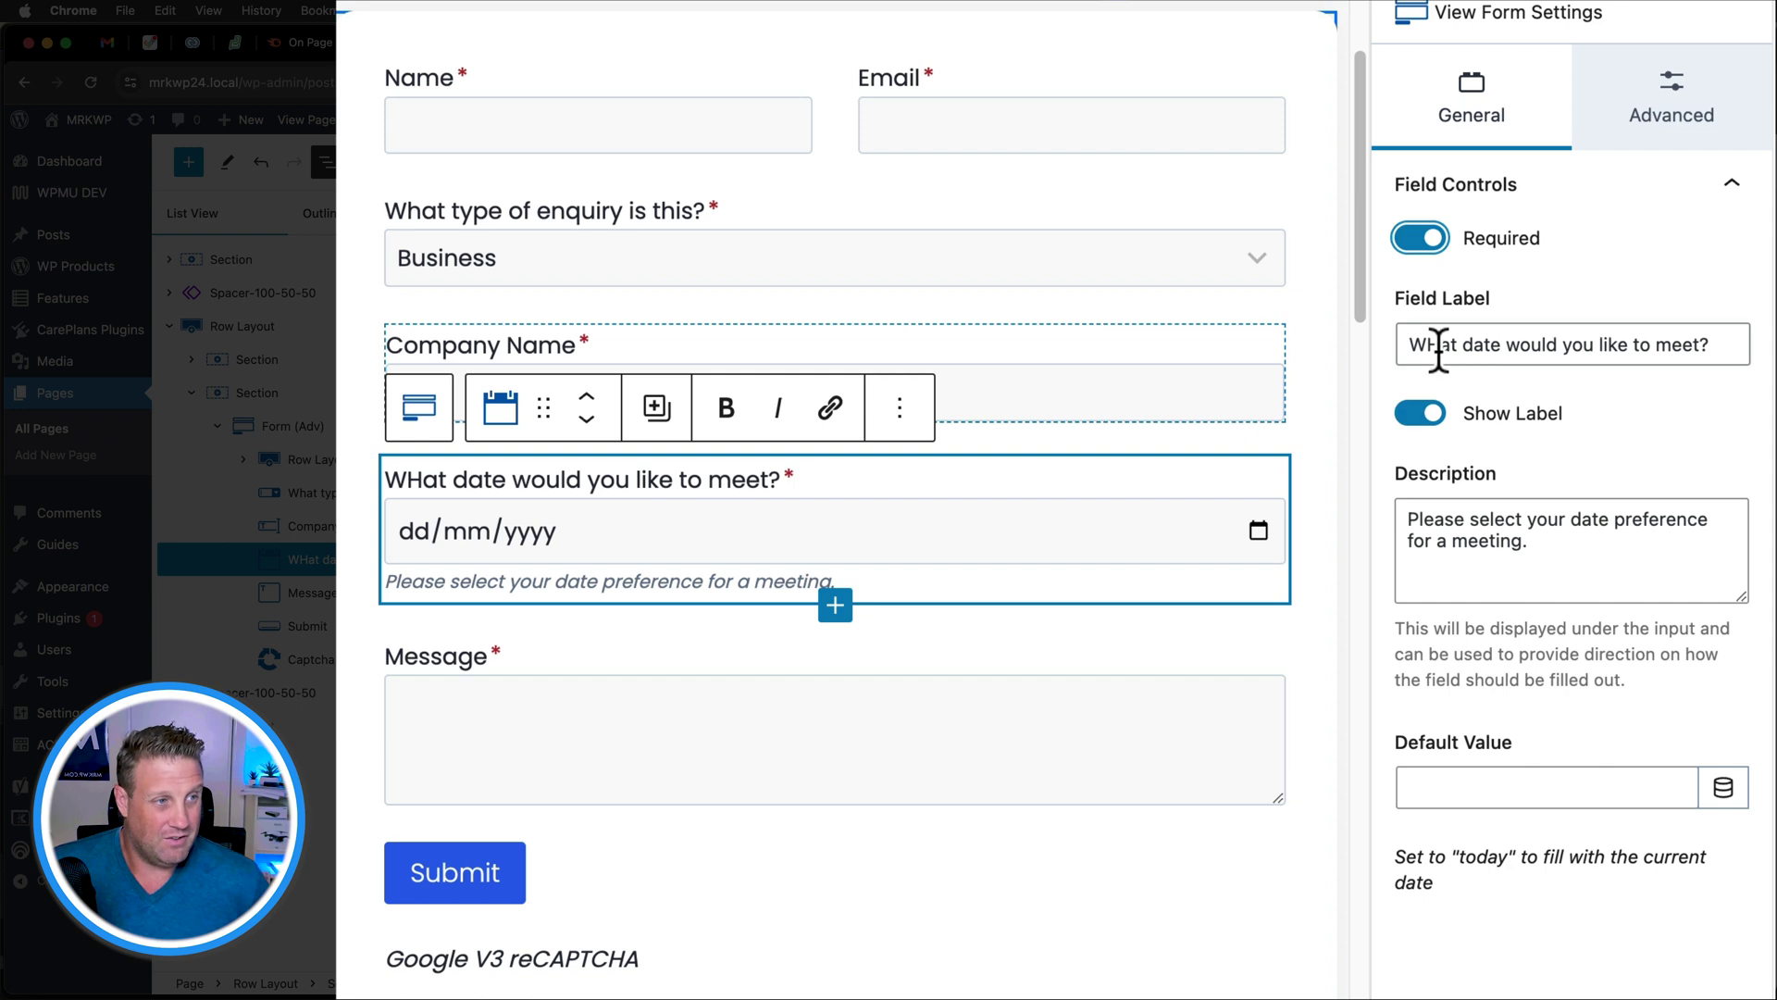
# Step: Correct the label's misspelled first word 'WHat' to 'What'
pyautogui.click(1440, 347)
pyautogui.doubleClick(1440, 344)
pyautogui.write('WQ')
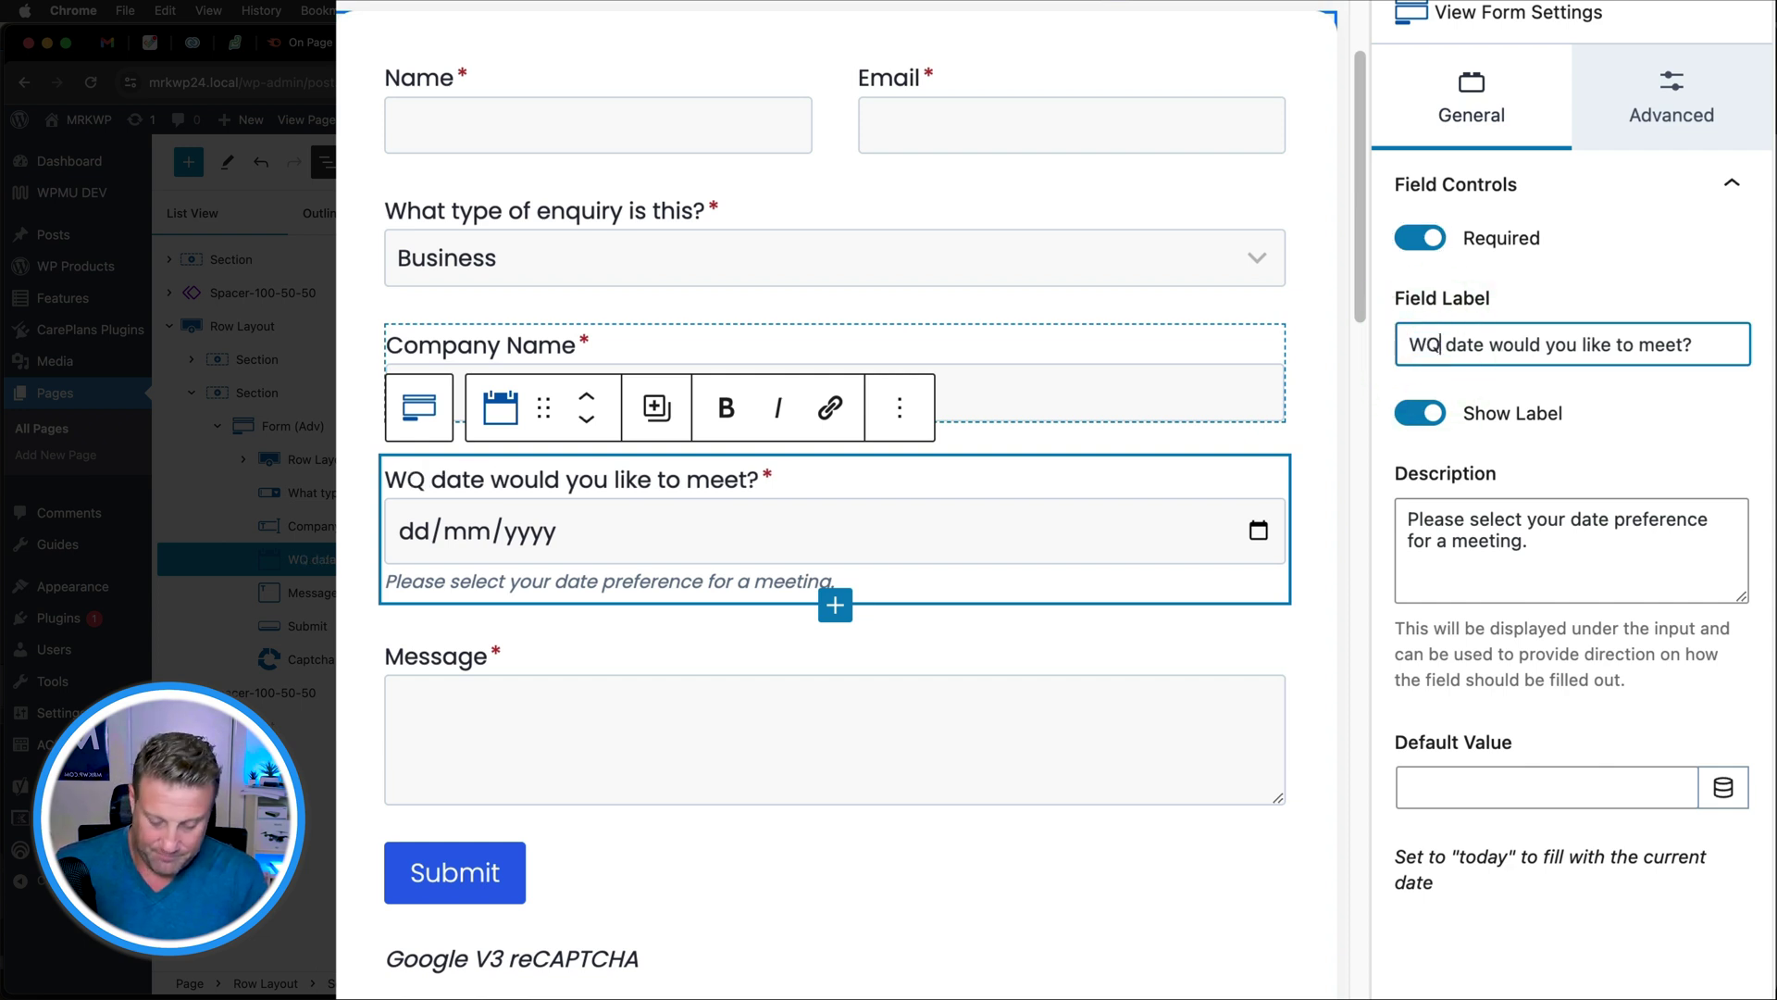
pyautogui.press('BackSpace')
pyautogui.write('hat')
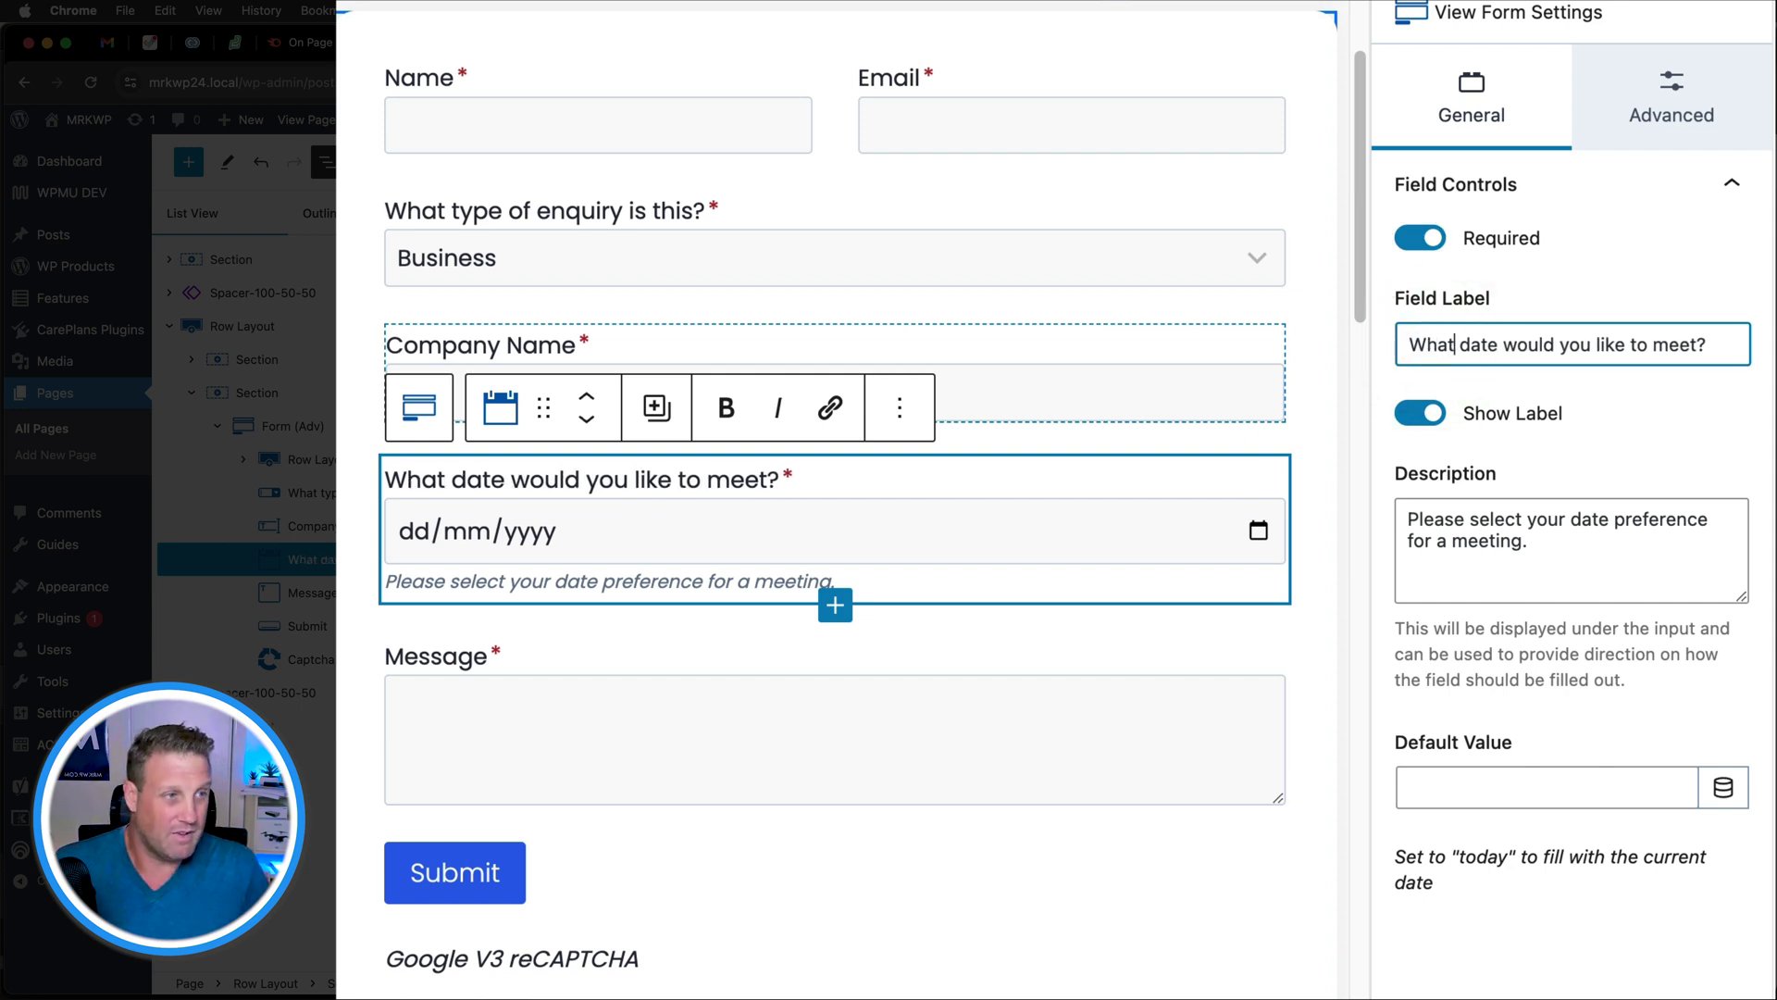
pyautogui.click(1567, 567)
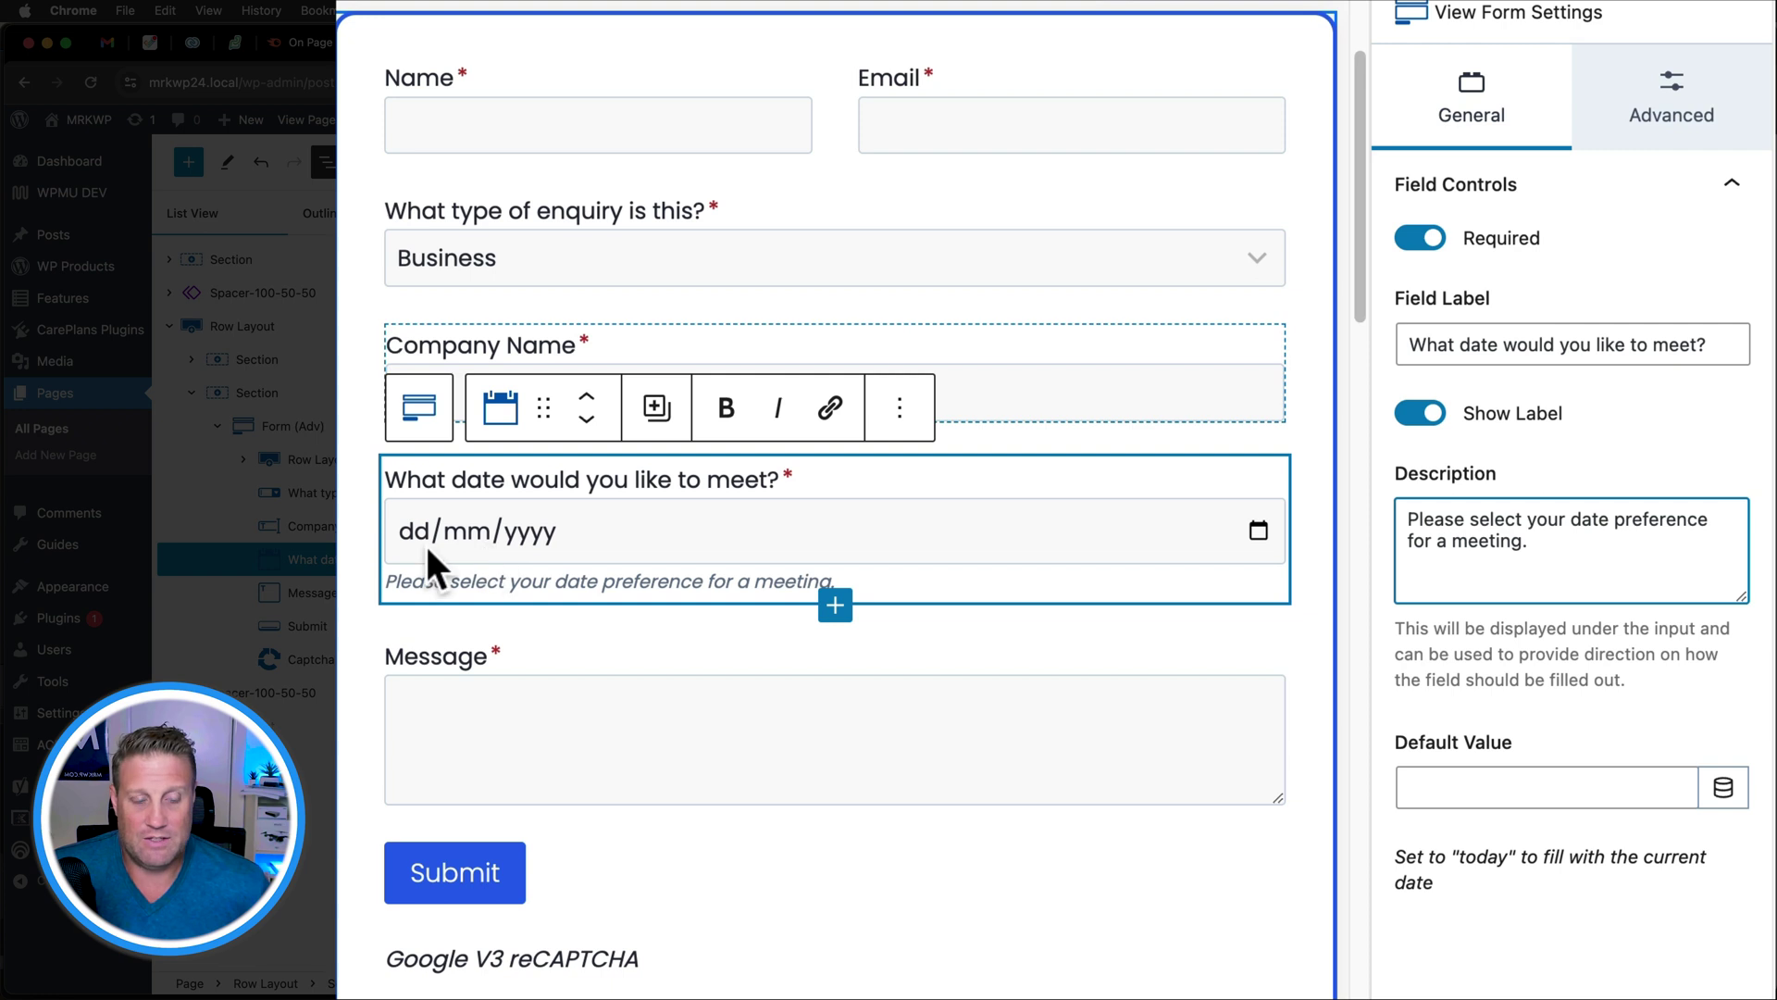
# Step: Expand the Date field's Advanced Extra Settings and check field name, aria description and populate-with-parameter options
pyautogui.click(1677, 99)
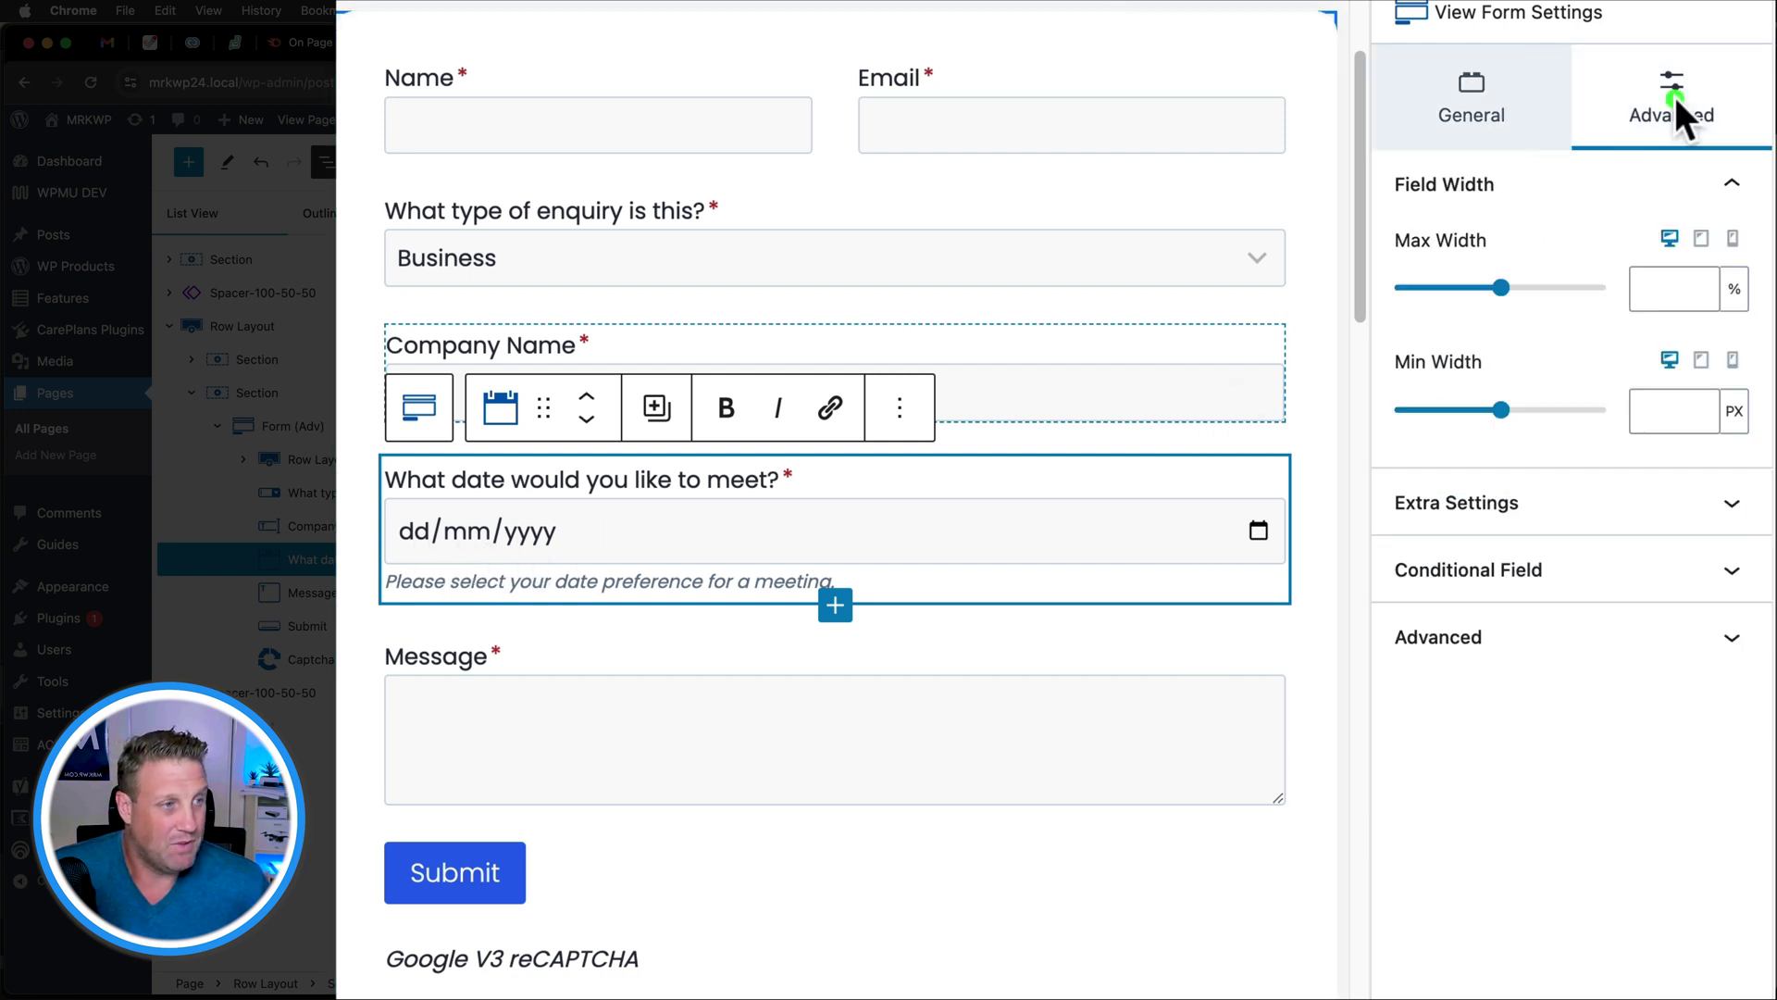
pyautogui.click(1492, 518)
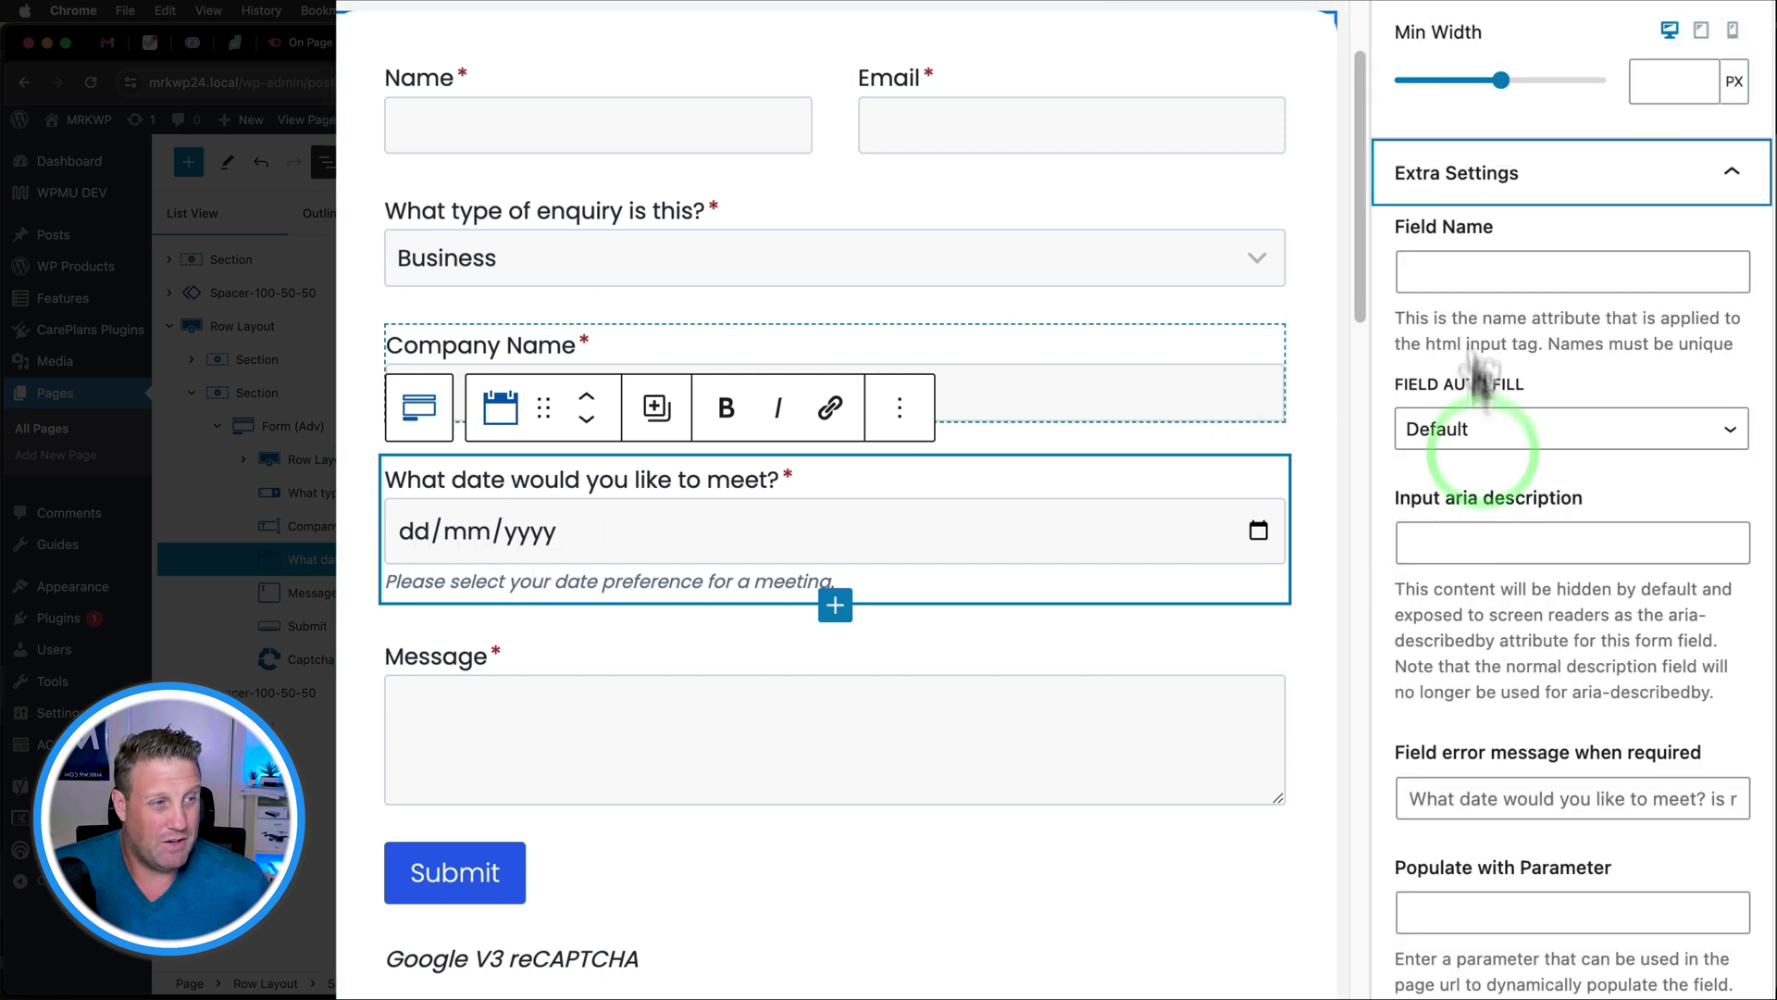
pyautogui.click(1465, 269)
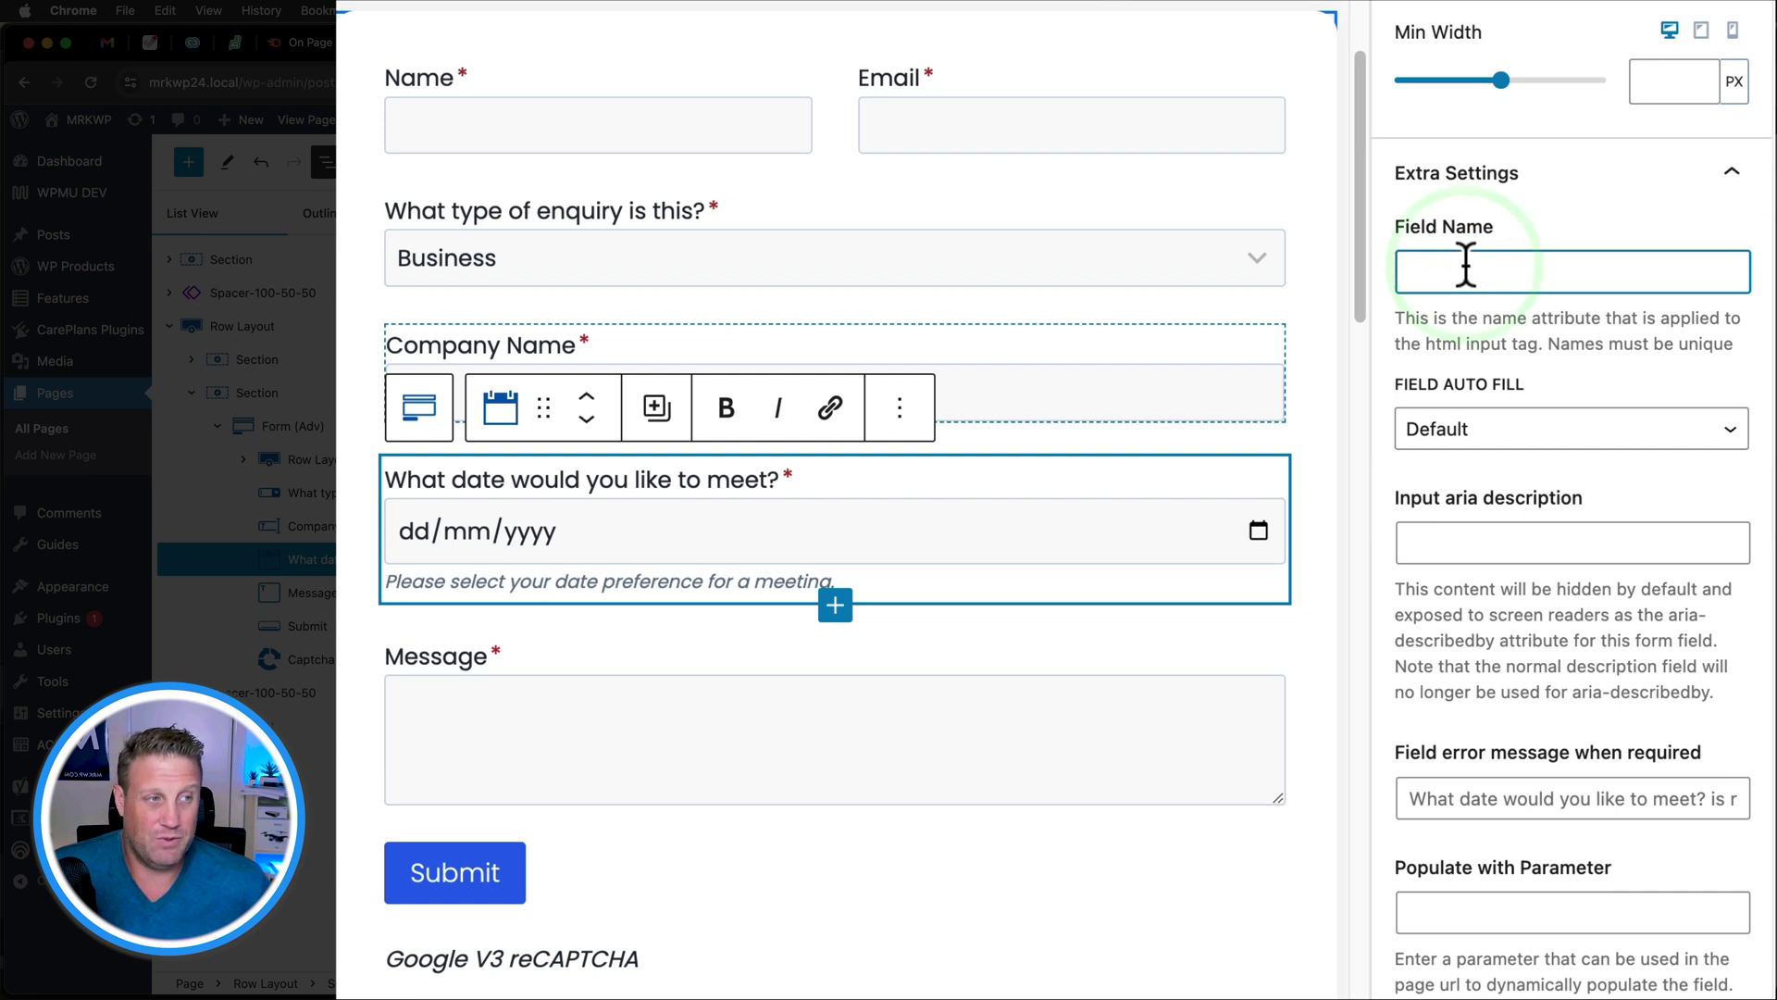
pyautogui.click(1448, 532)
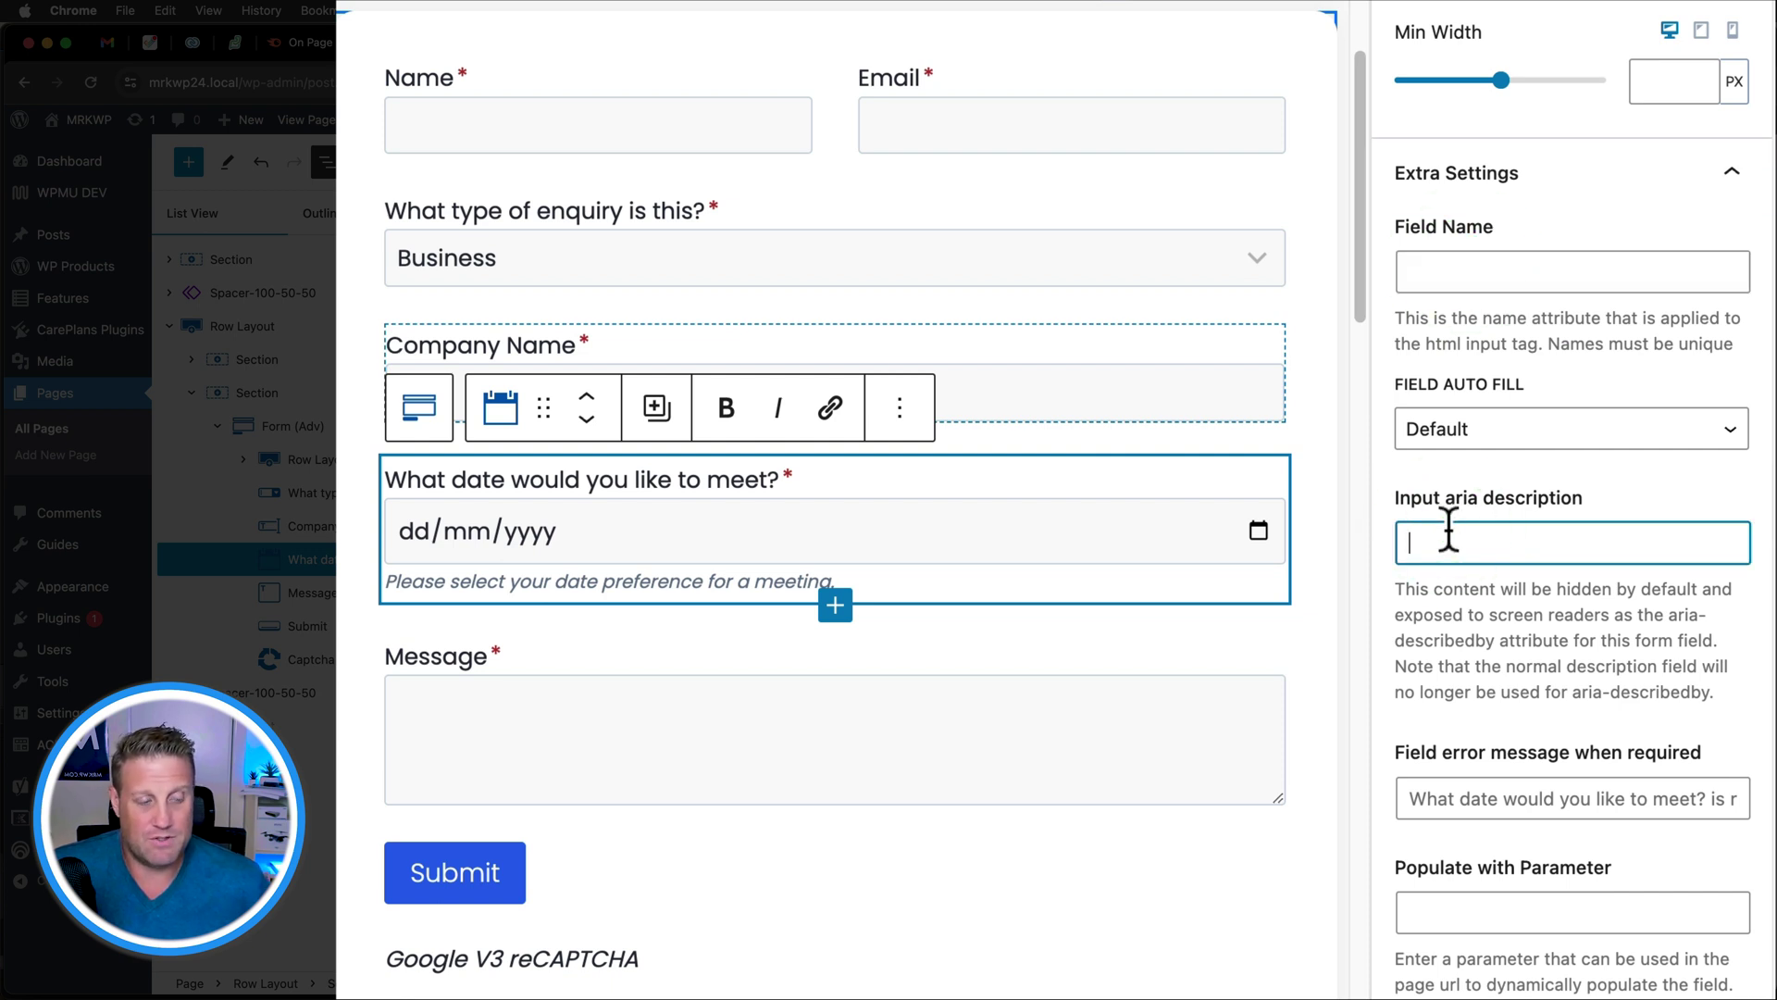
pyautogui.scroll(-2, 1449, 533)
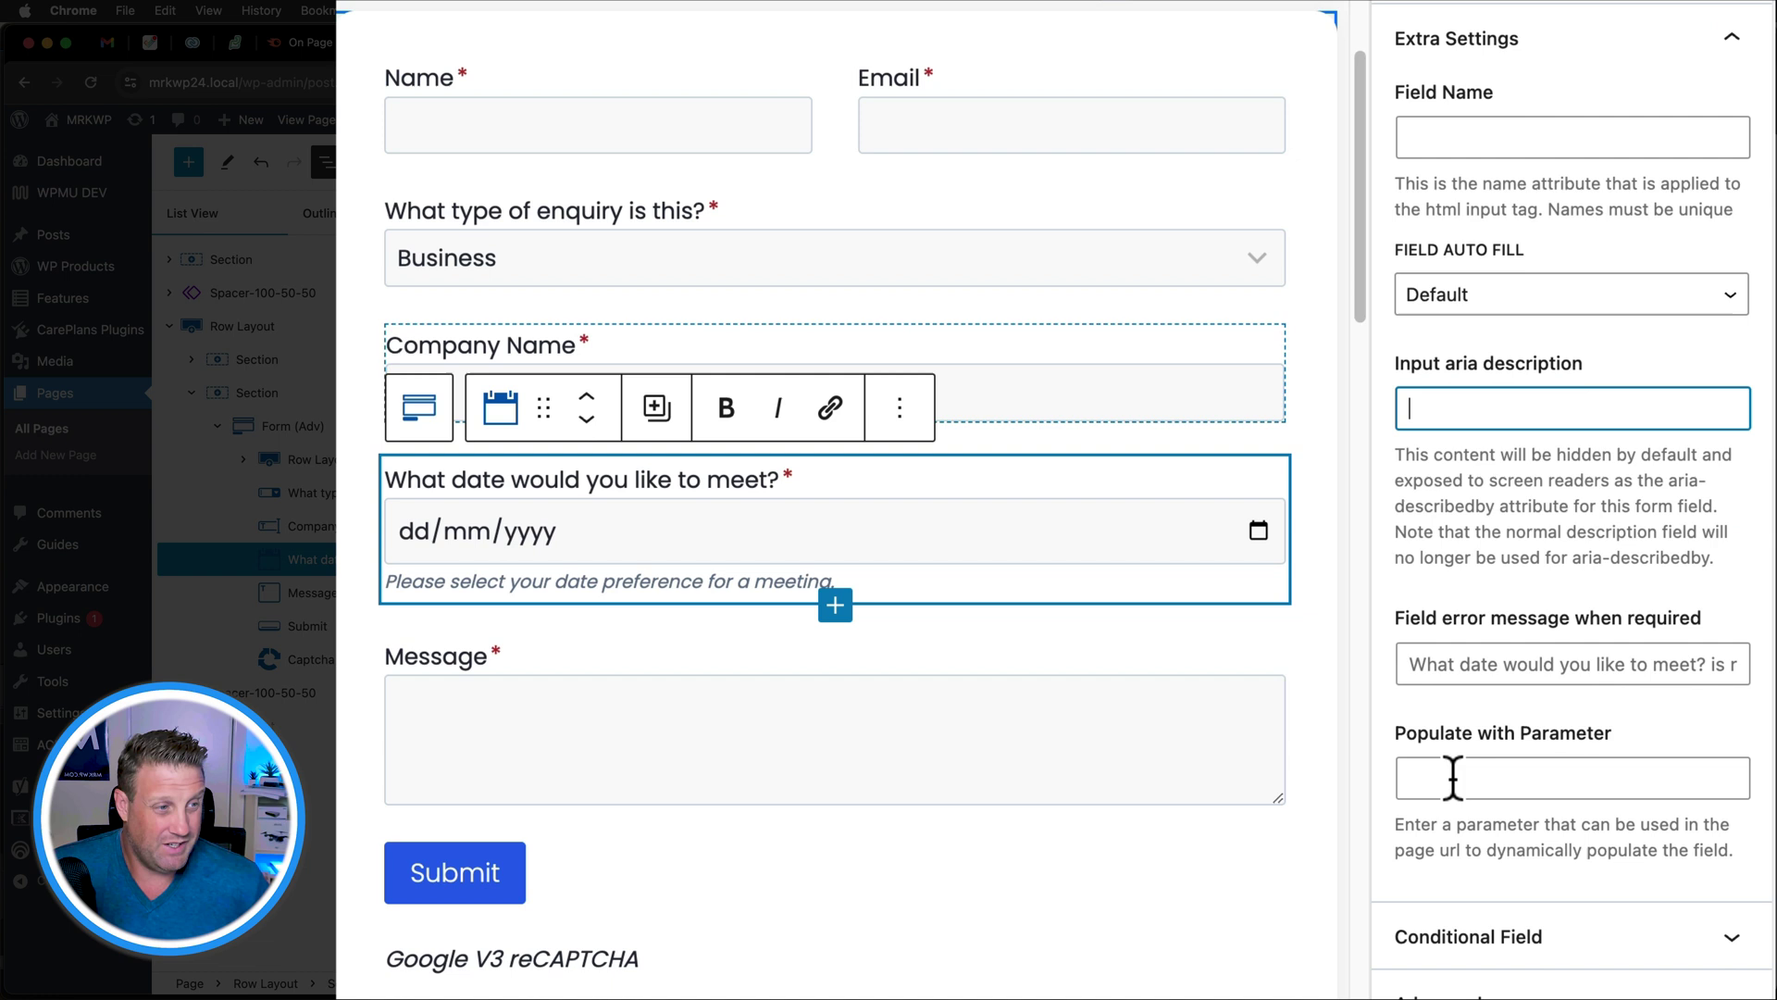
pyautogui.click(1452, 777)
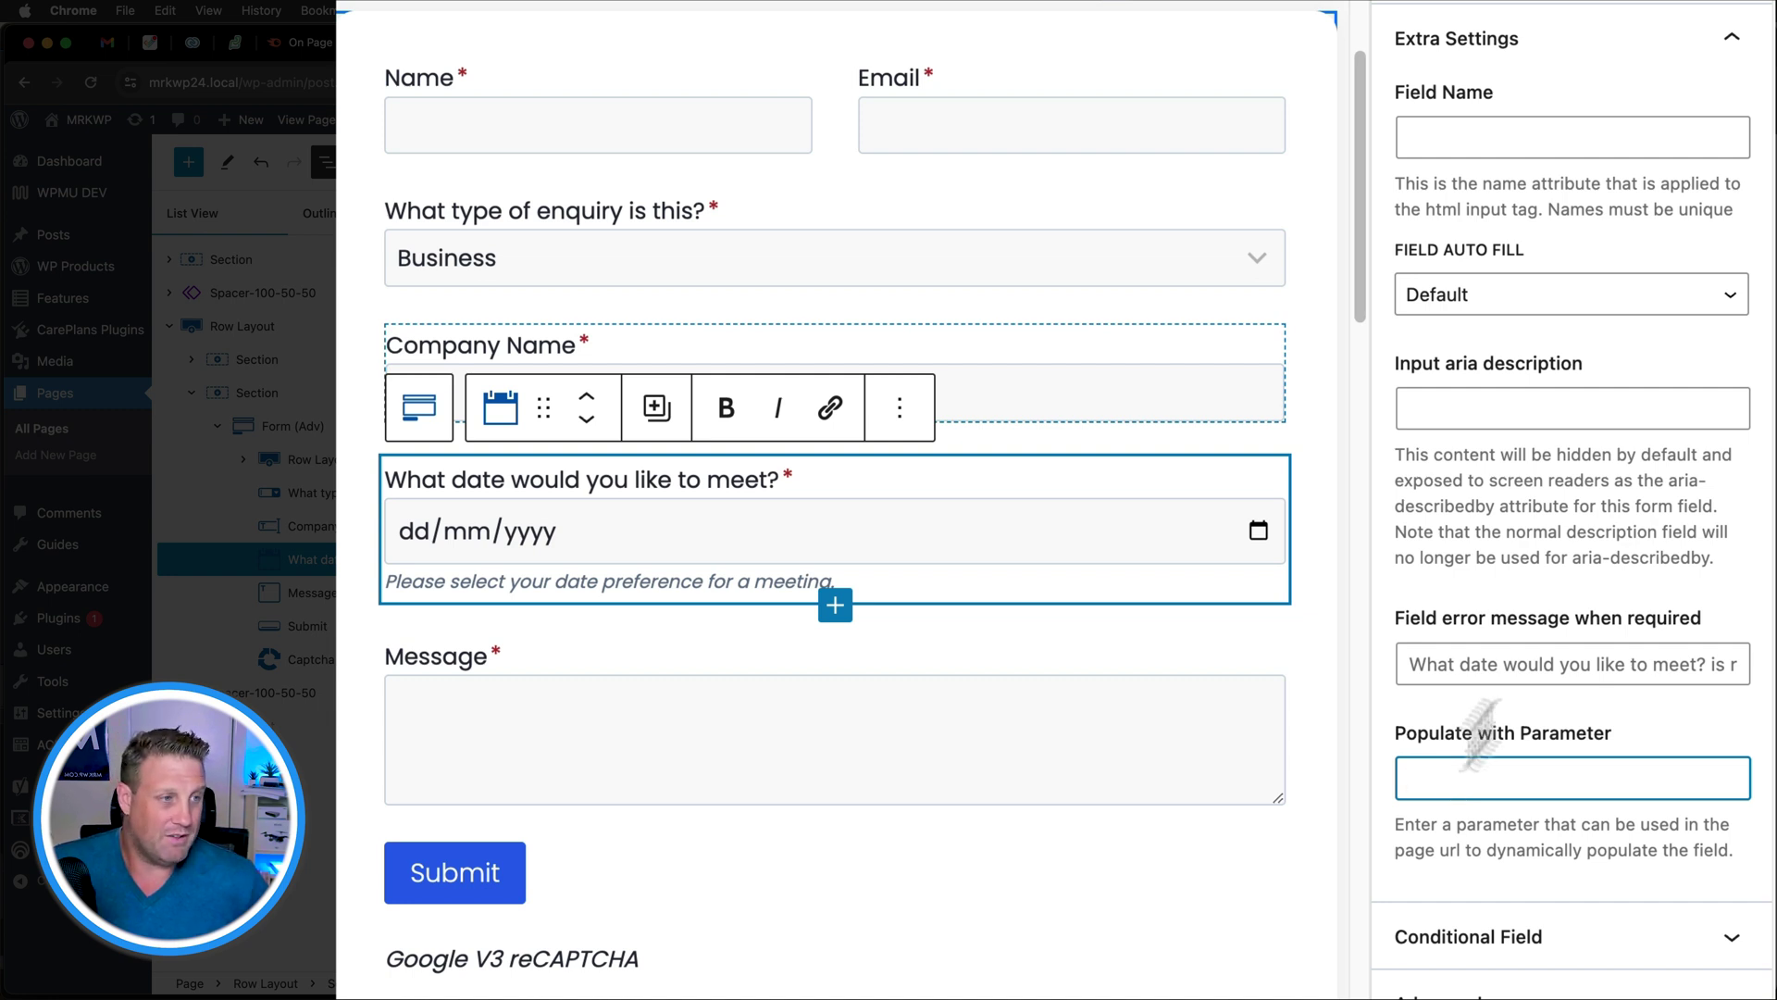
pyautogui.scroll(3, 1712, 222)
pyautogui.click(1727, 277)
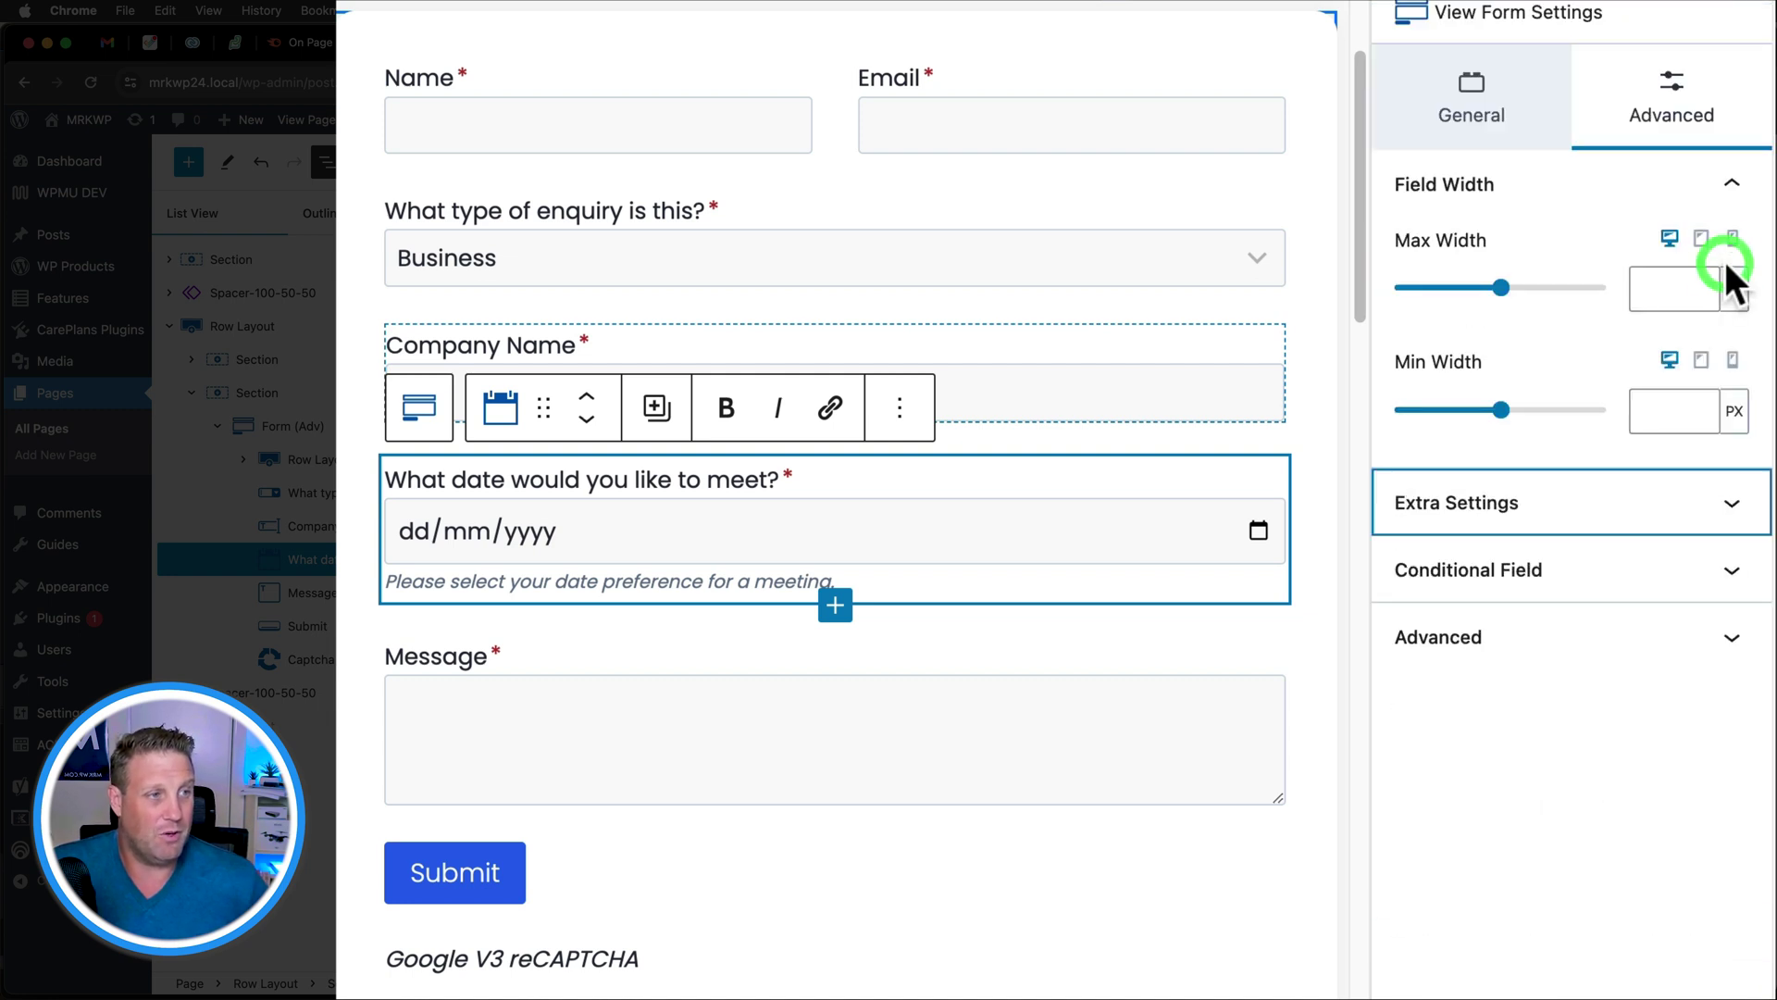
pyautogui.click(1731, 567)
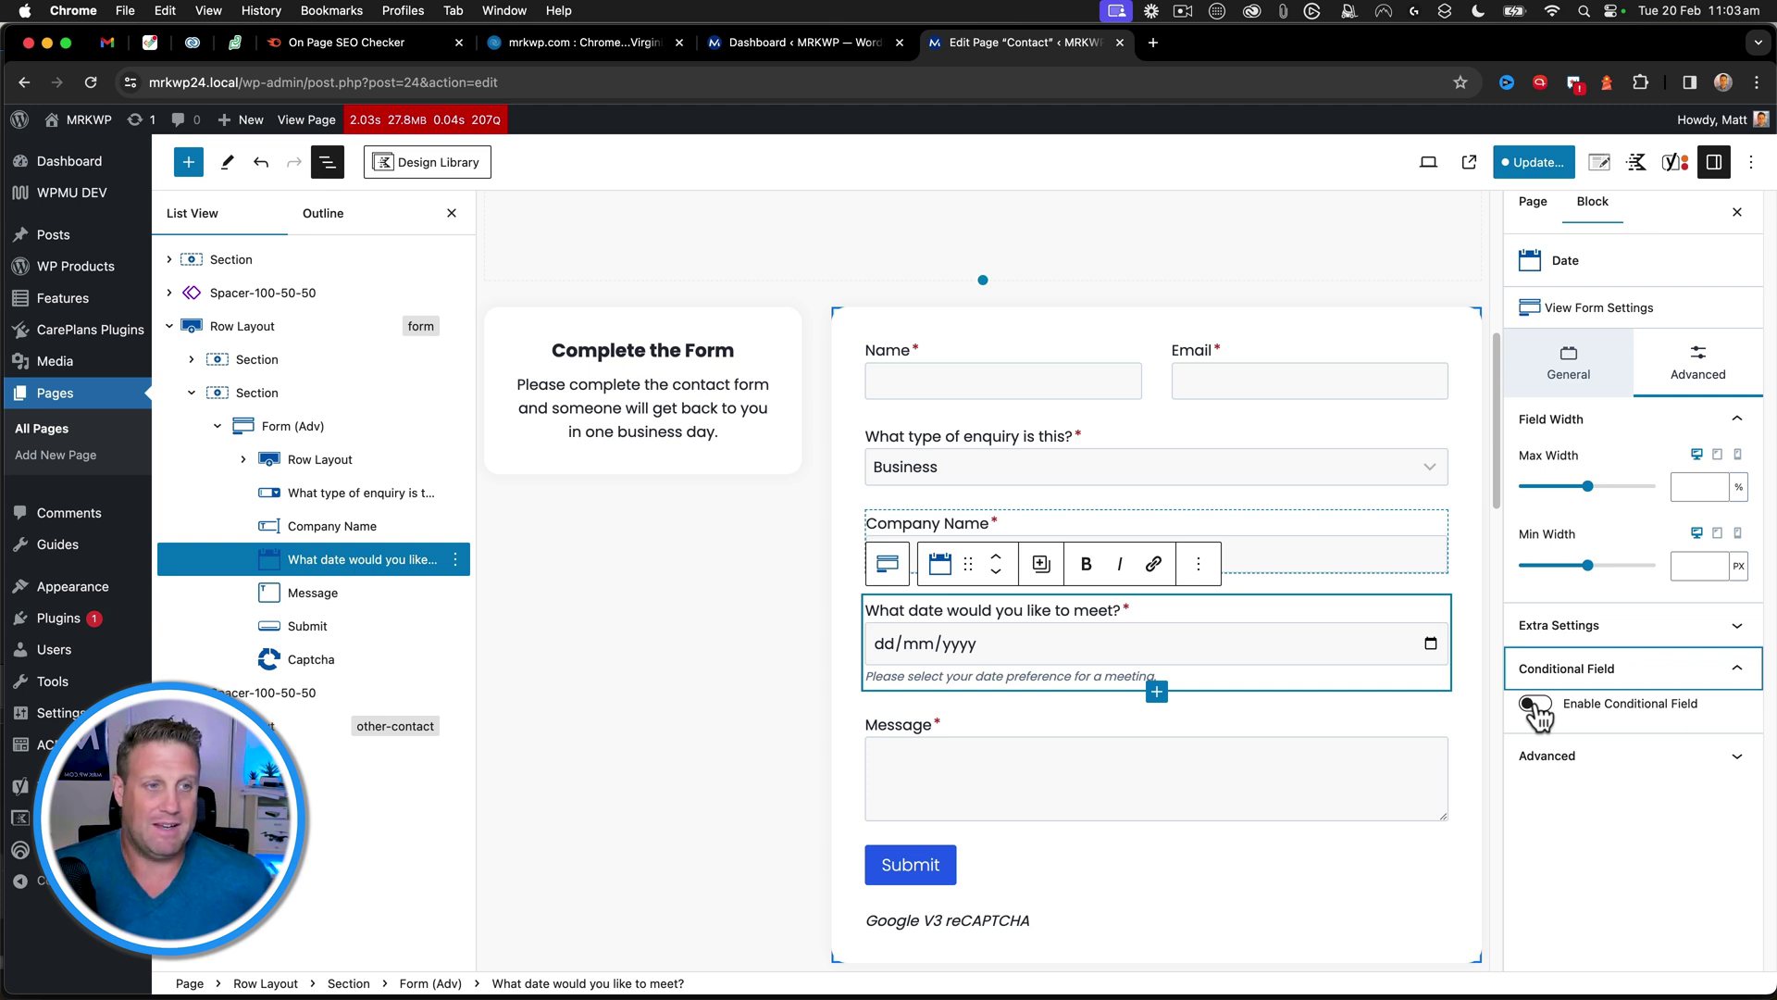
pyautogui.click(1037, 451)
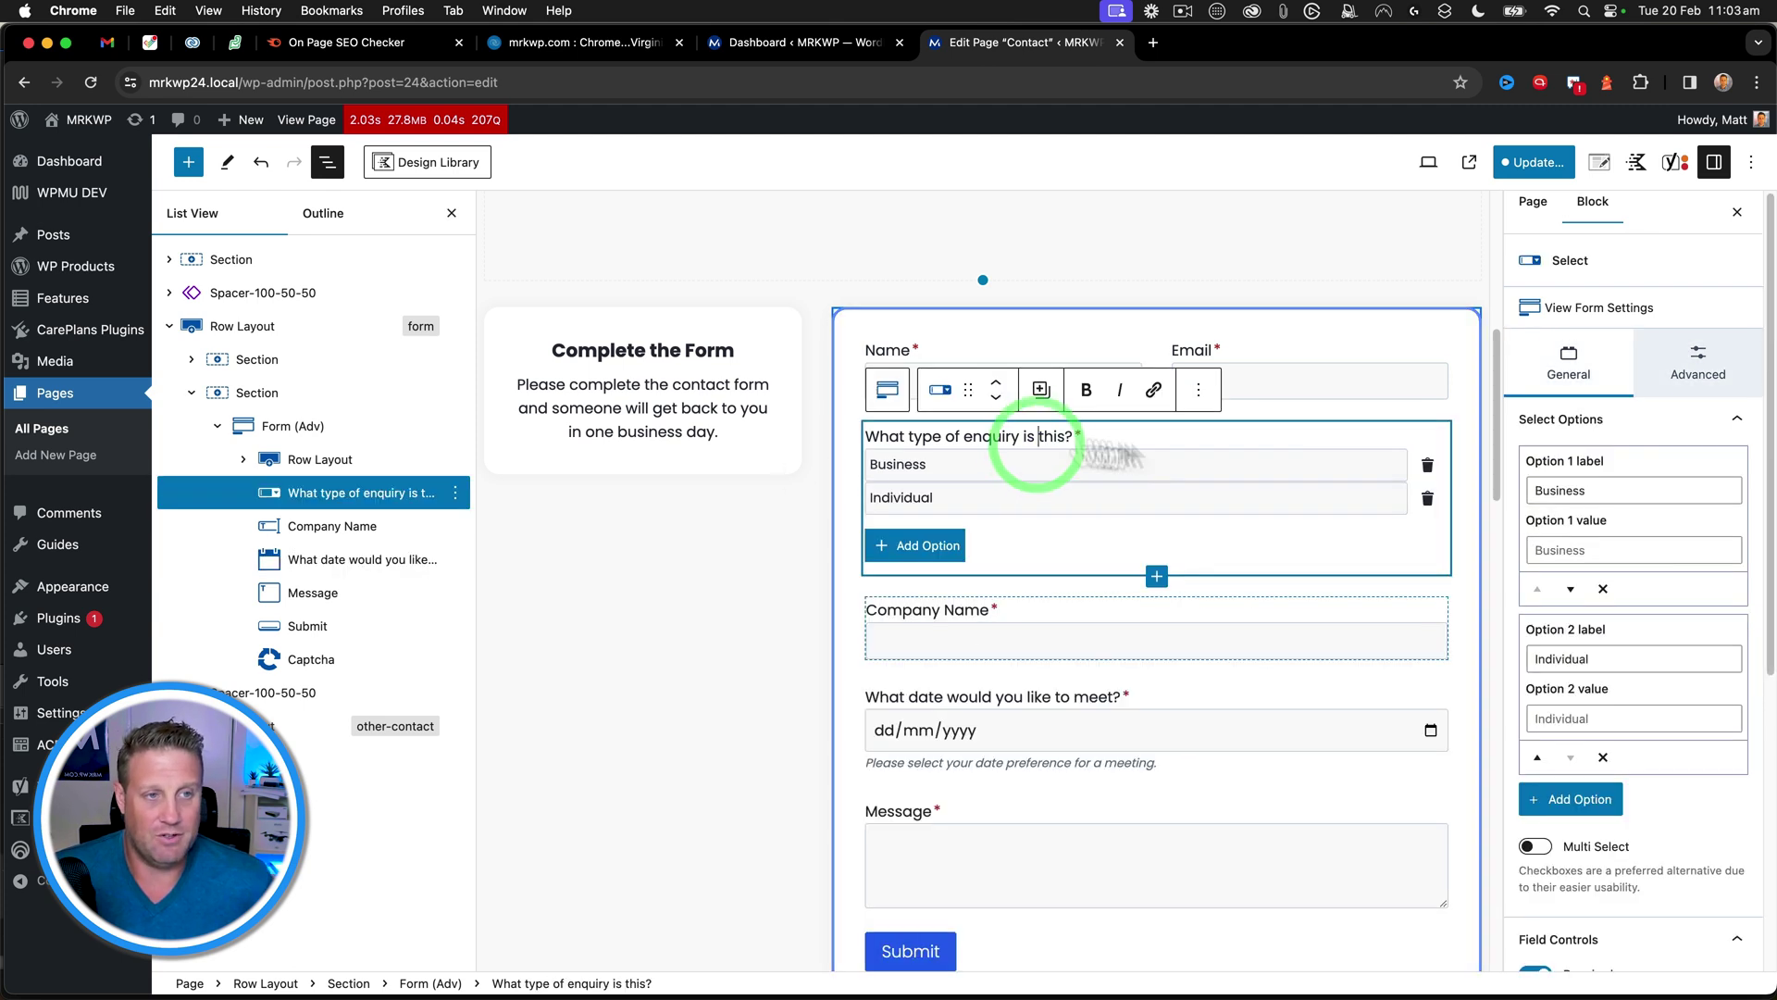
pyautogui.click(1055, 703)
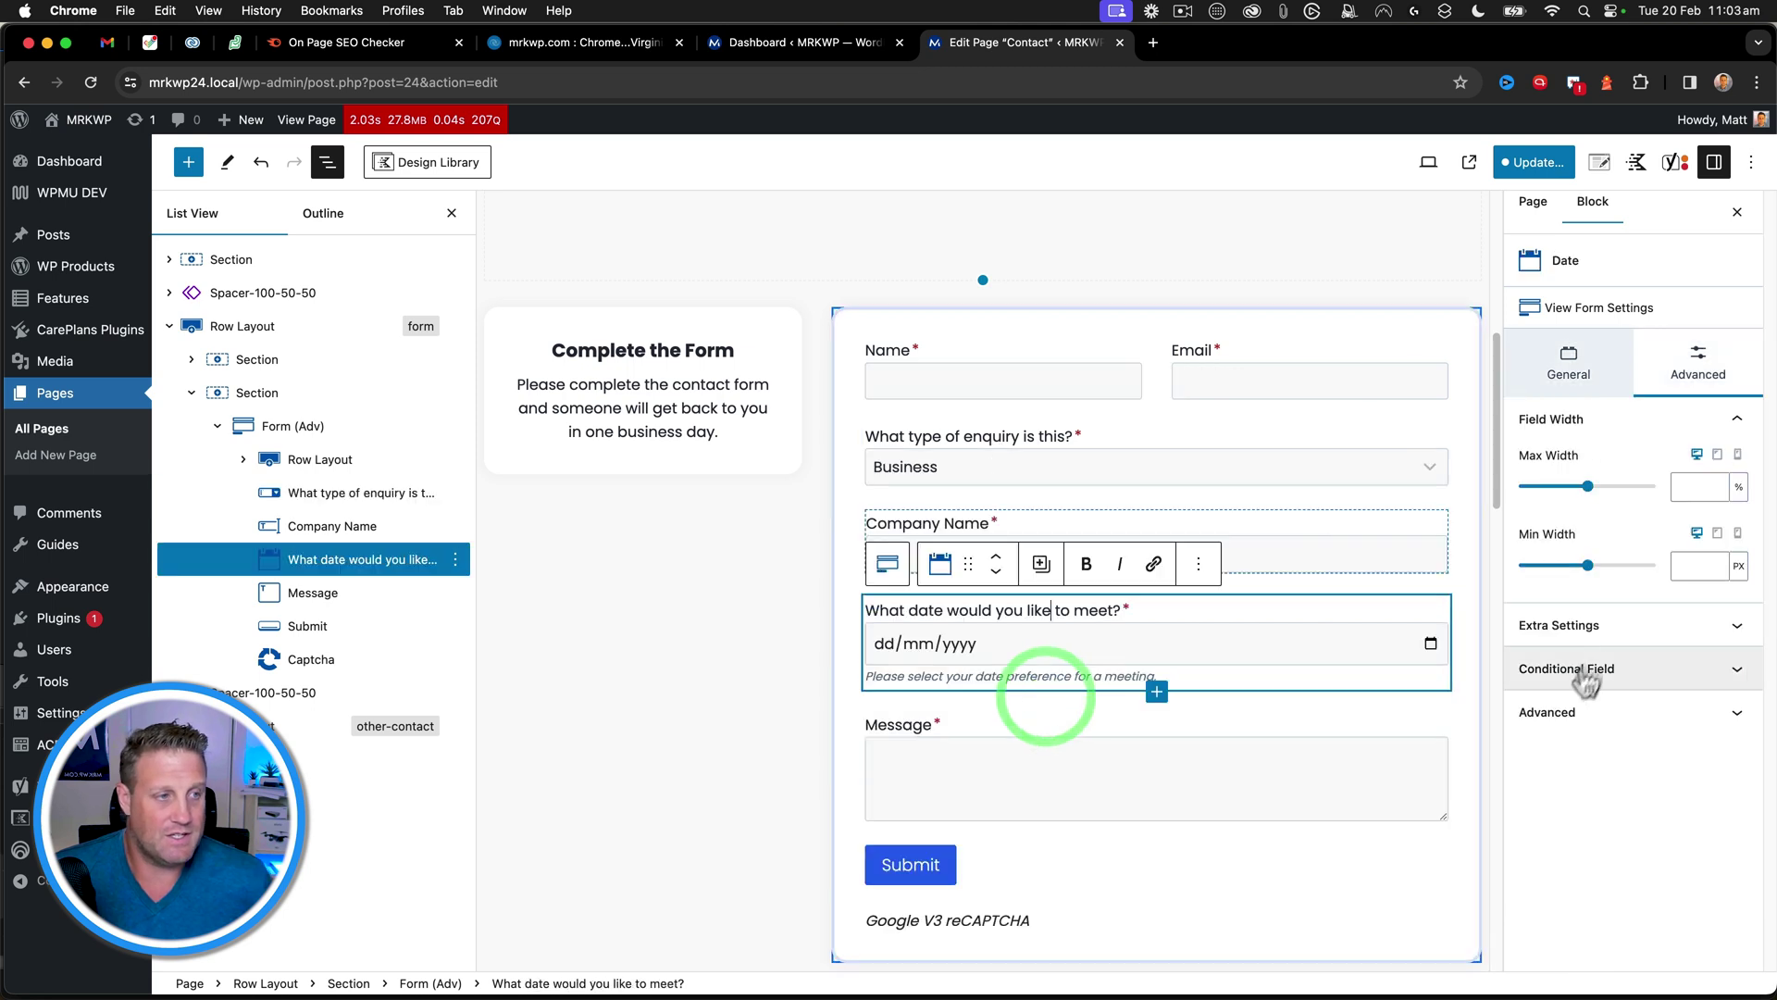
pyautogui.click(1562, 668)
pyautogui.click(1536, 704)
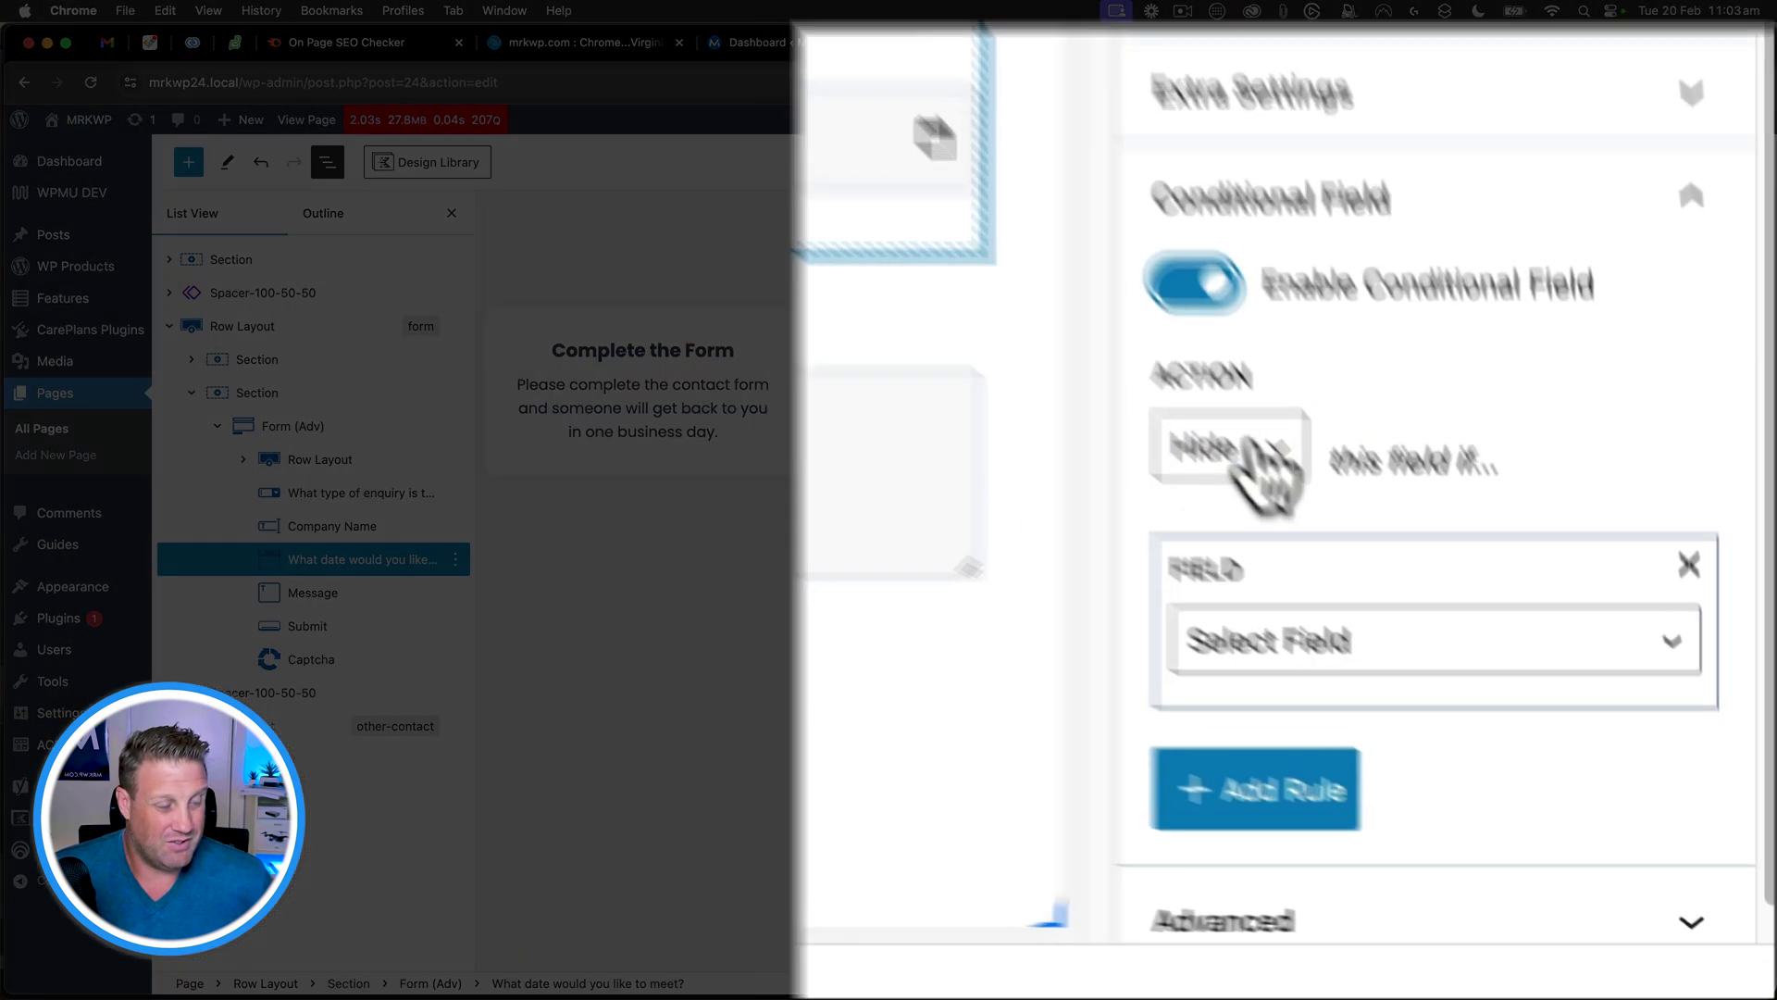
pyautogui.click(1241, 448)
pyautogui.click(1236, 486)
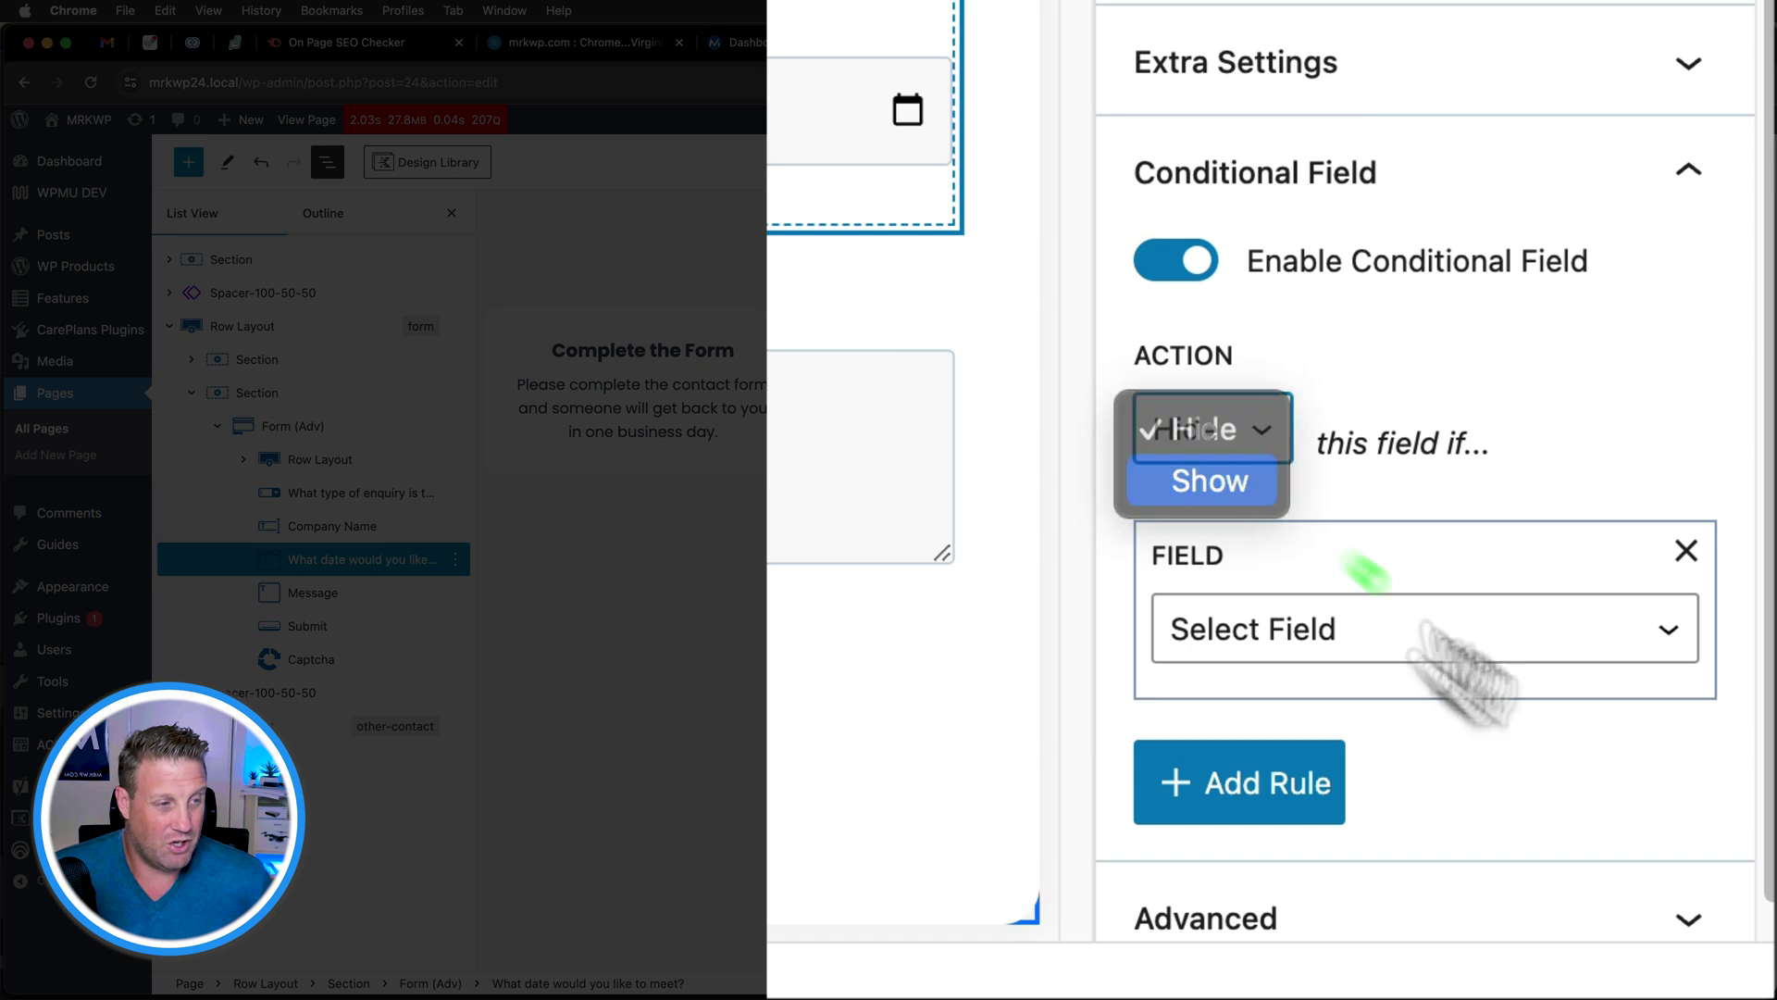
pyautogui.click(1340, 648)
pyautogui.click(1262, 783)
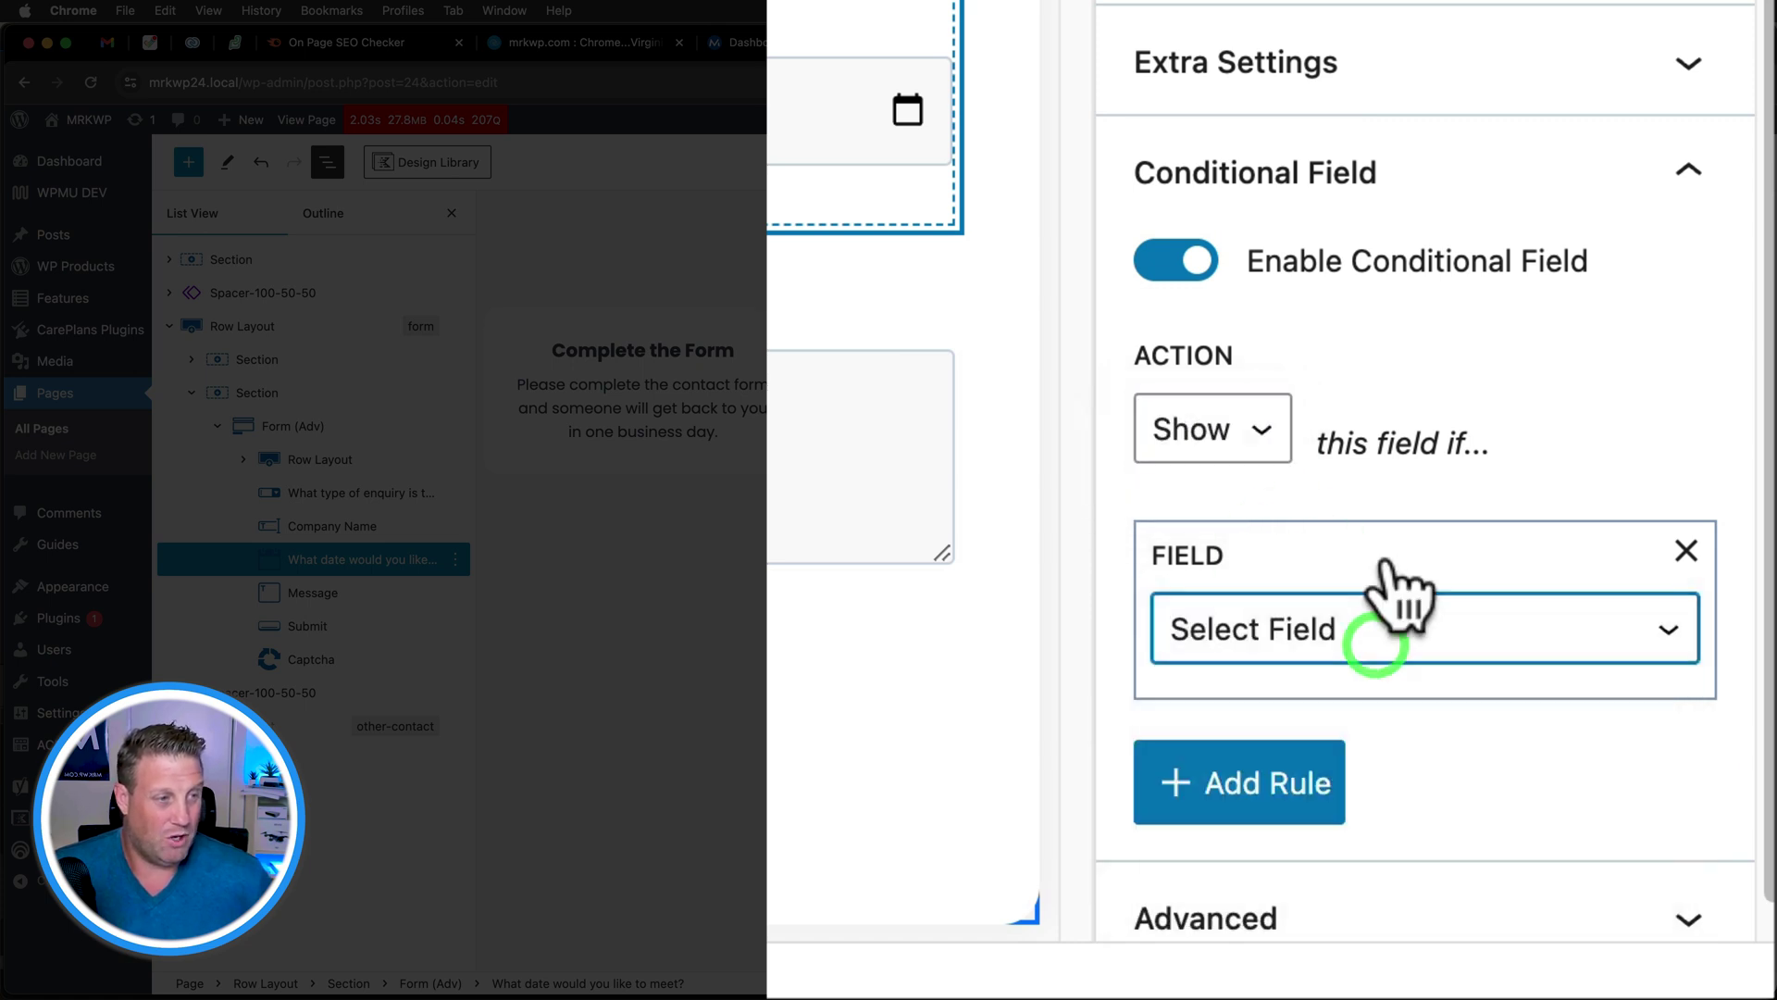
pyautogui.click(1339, 774)
pyautogui.click(1342, 807)
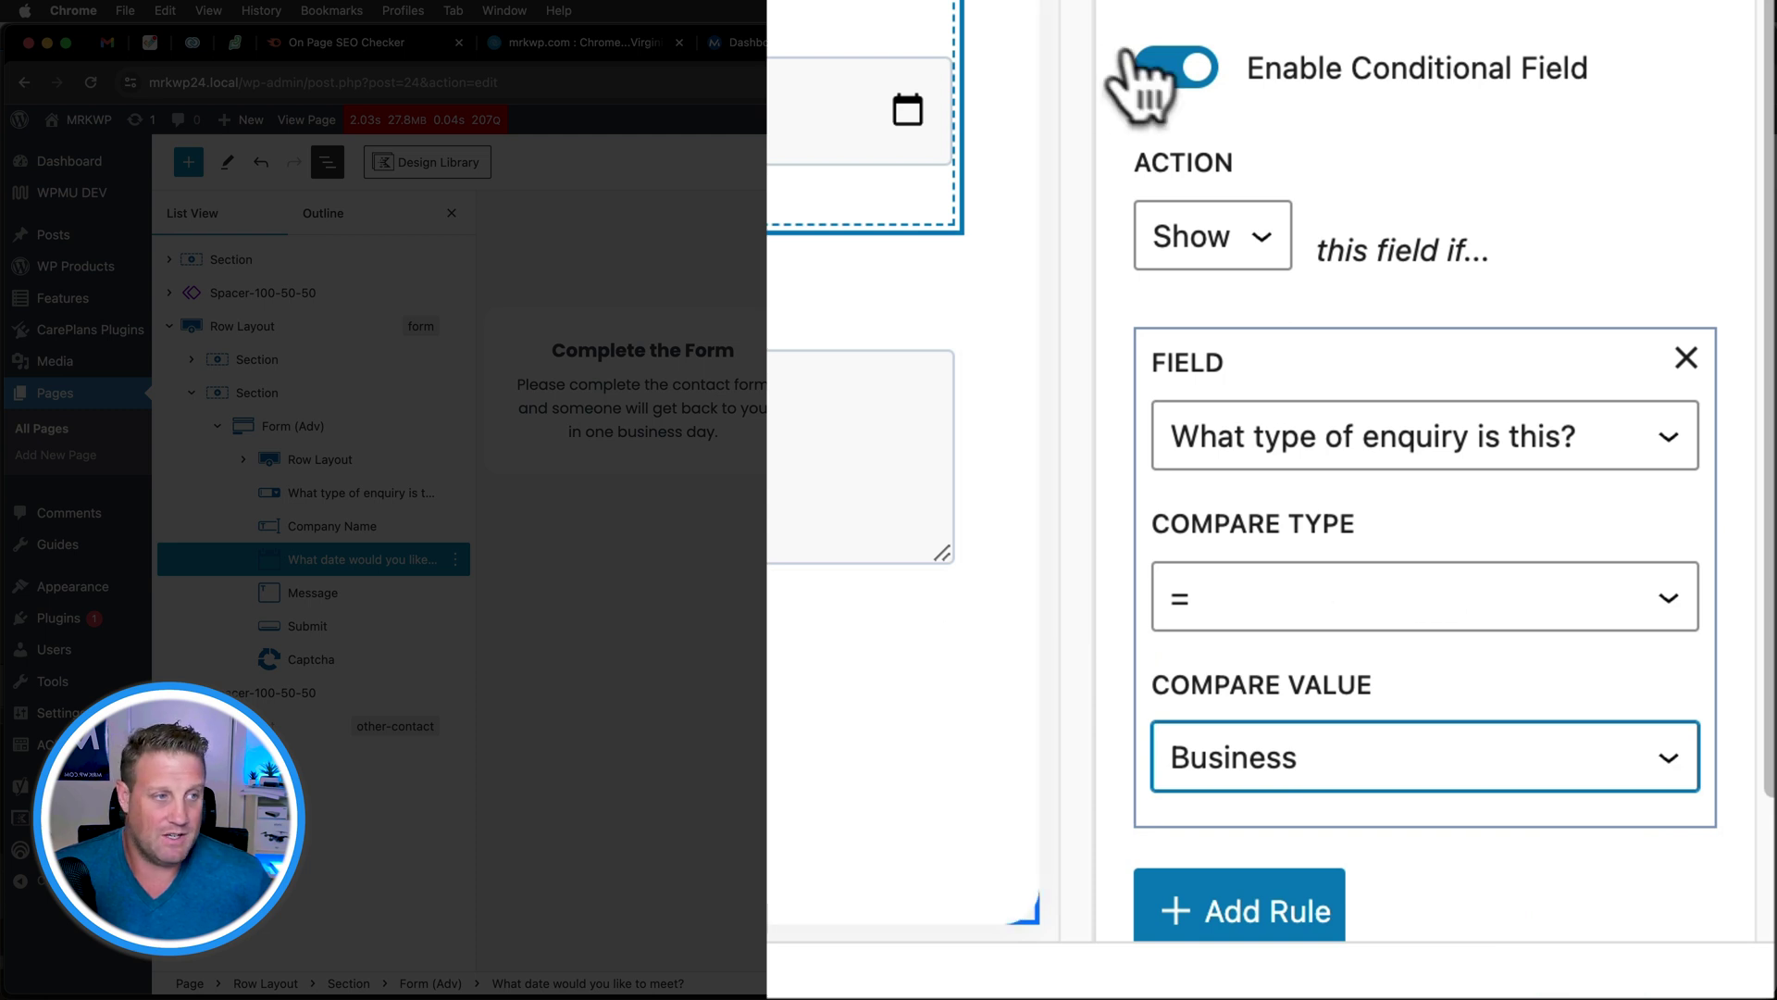
pyautogui.click(1174, 67)
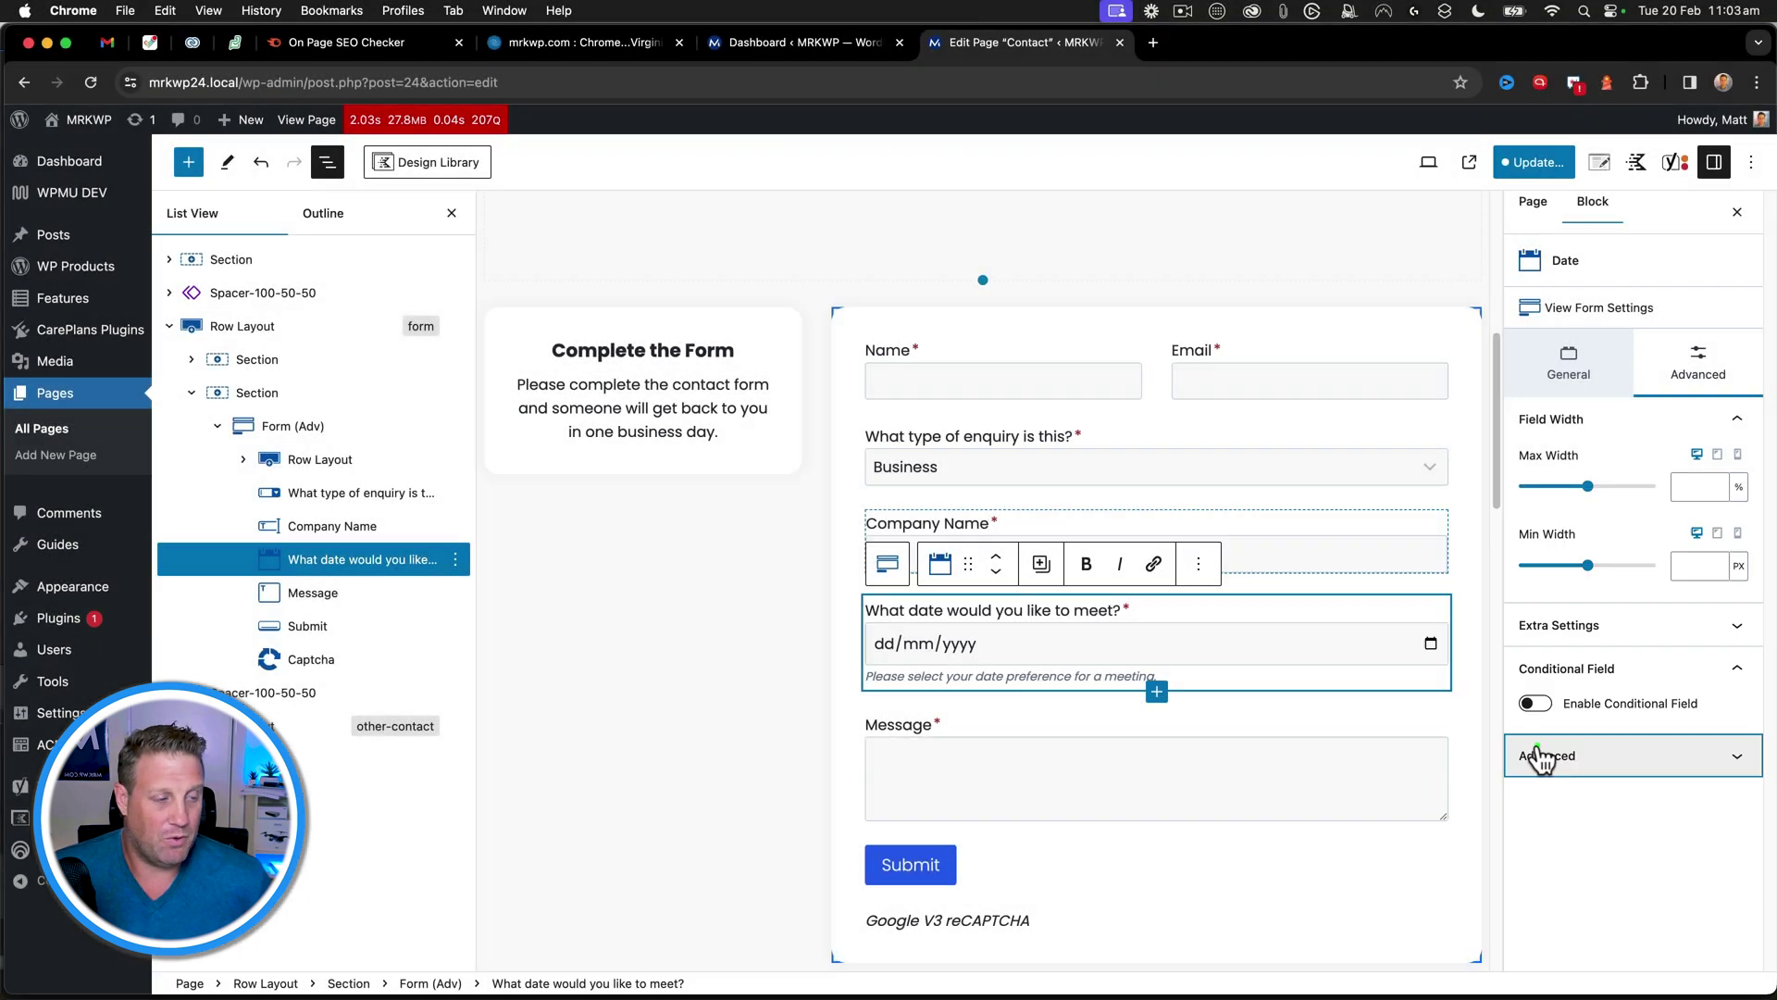
pyautogui.click(1537, 751)
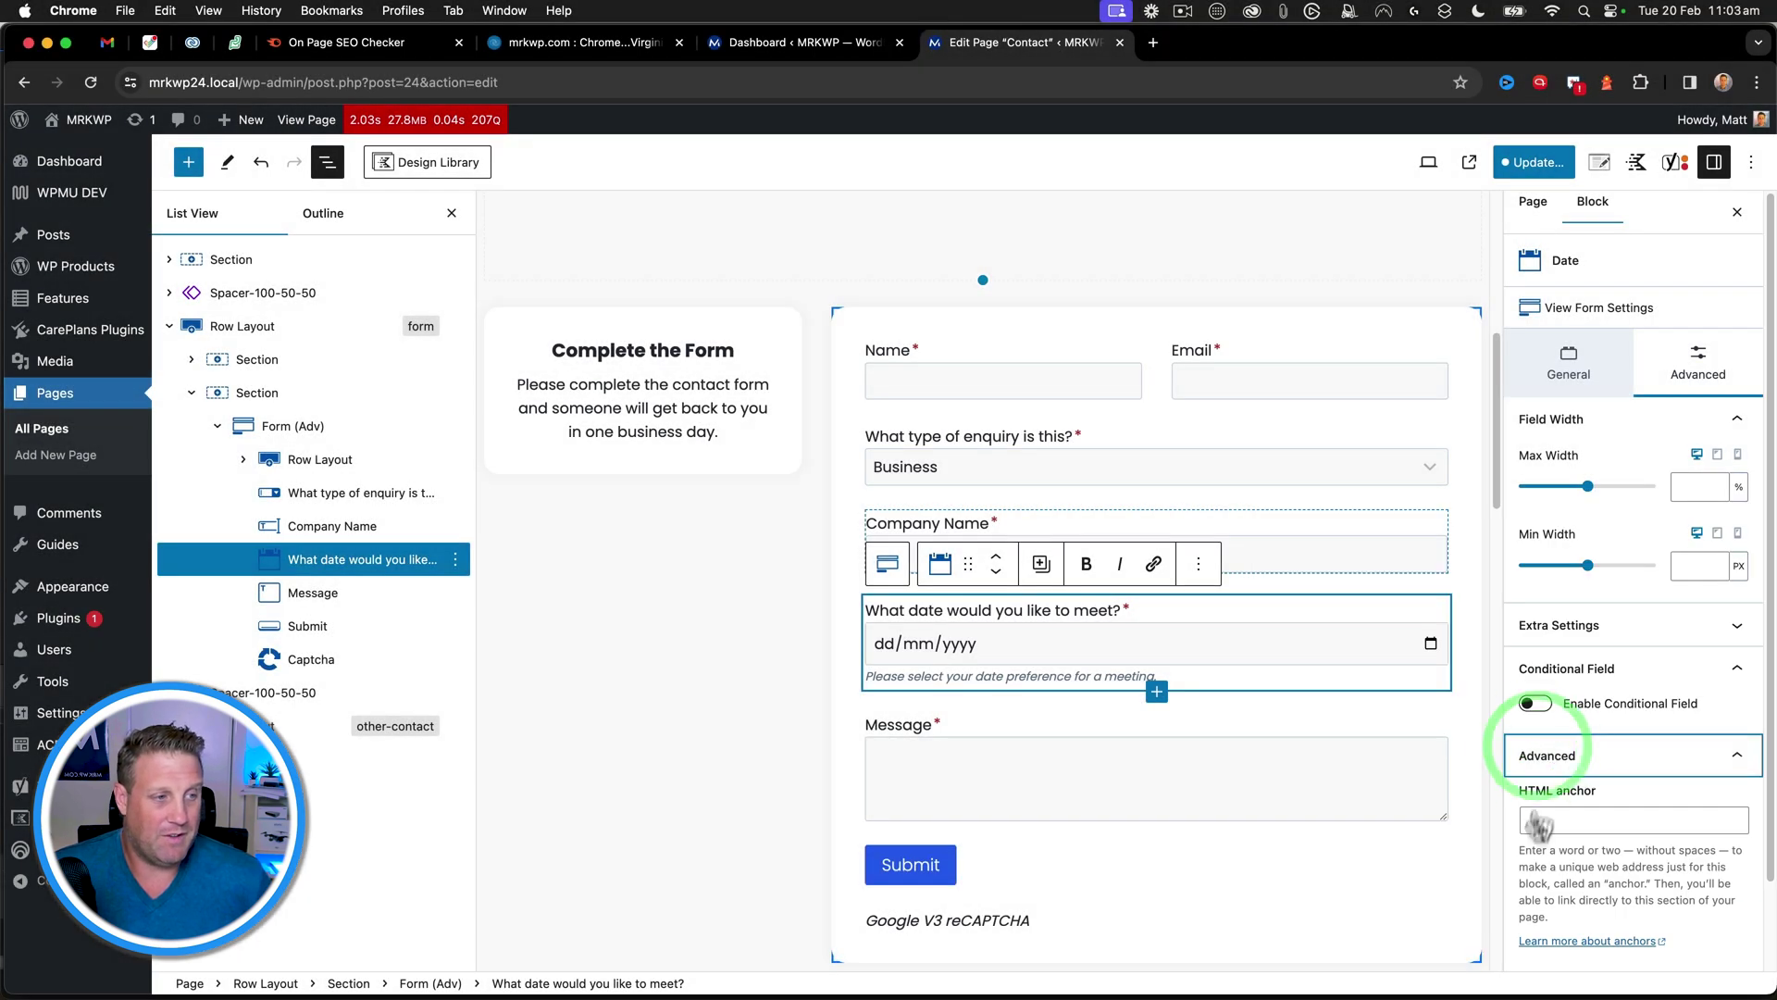
pyautogui.scroll(2, 1574, 768)
pyautogui.click(1574, 671)
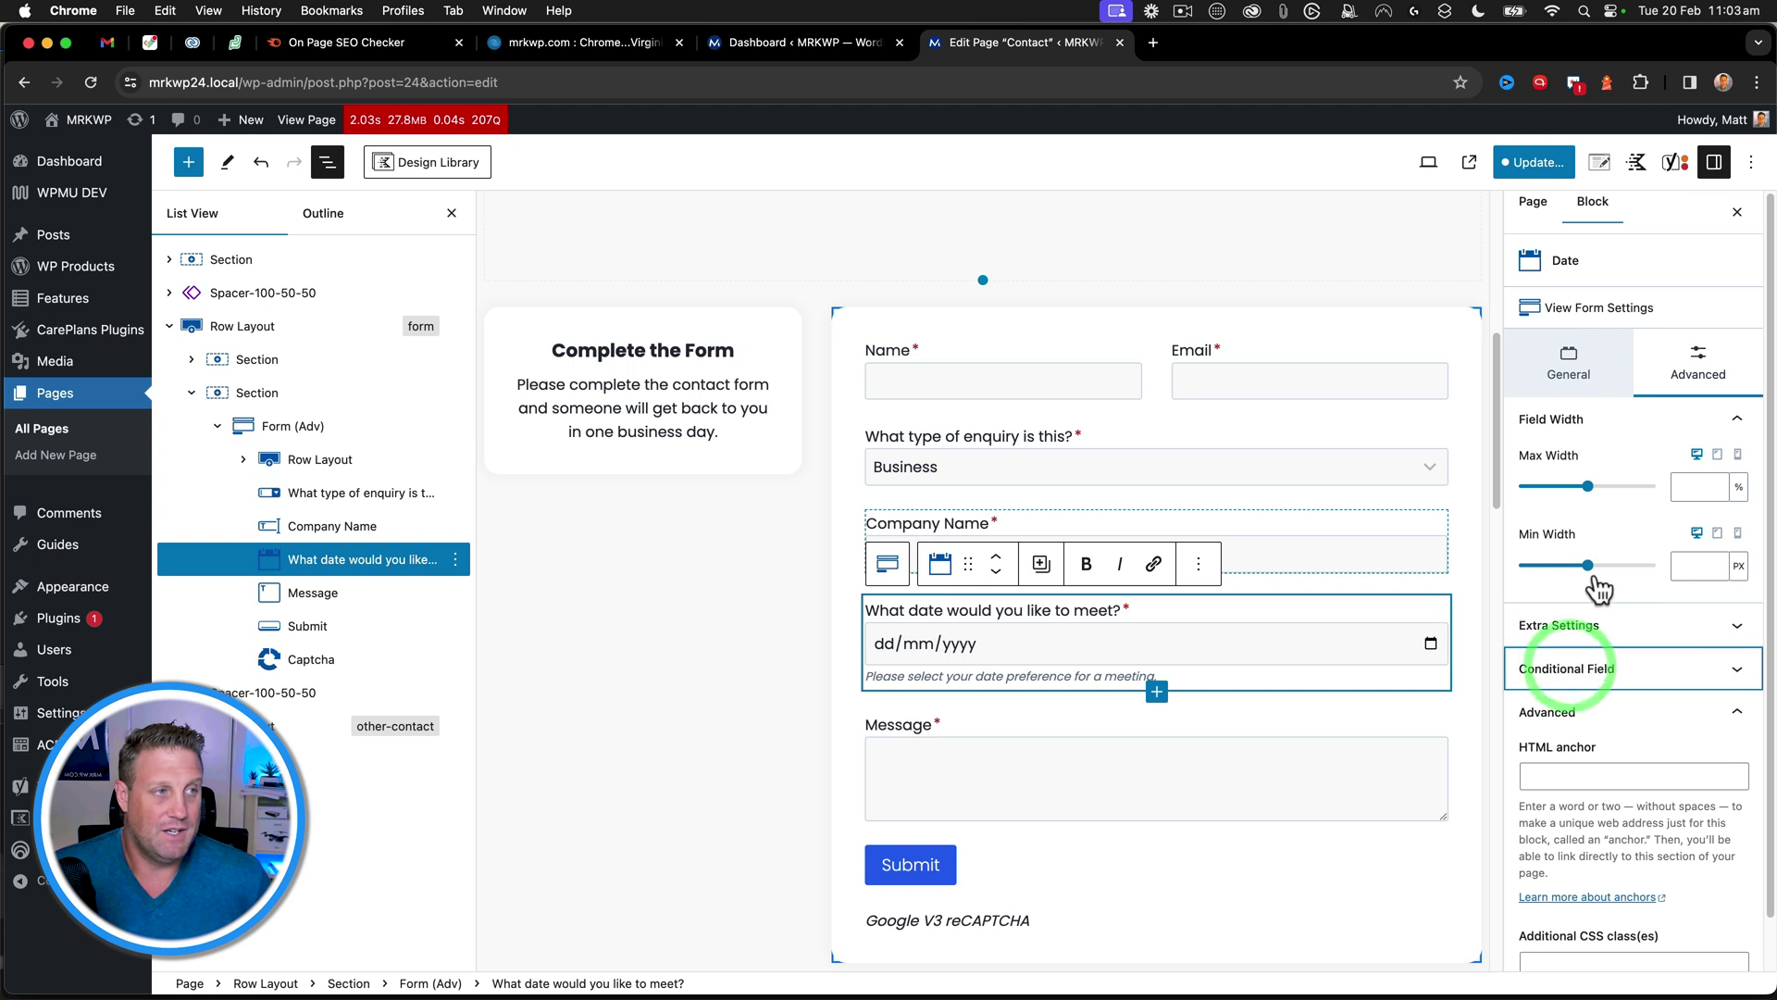
# Step: Switch the Date block sidebar to General to review Required, label and description
pyautogui.click(1569, 361)
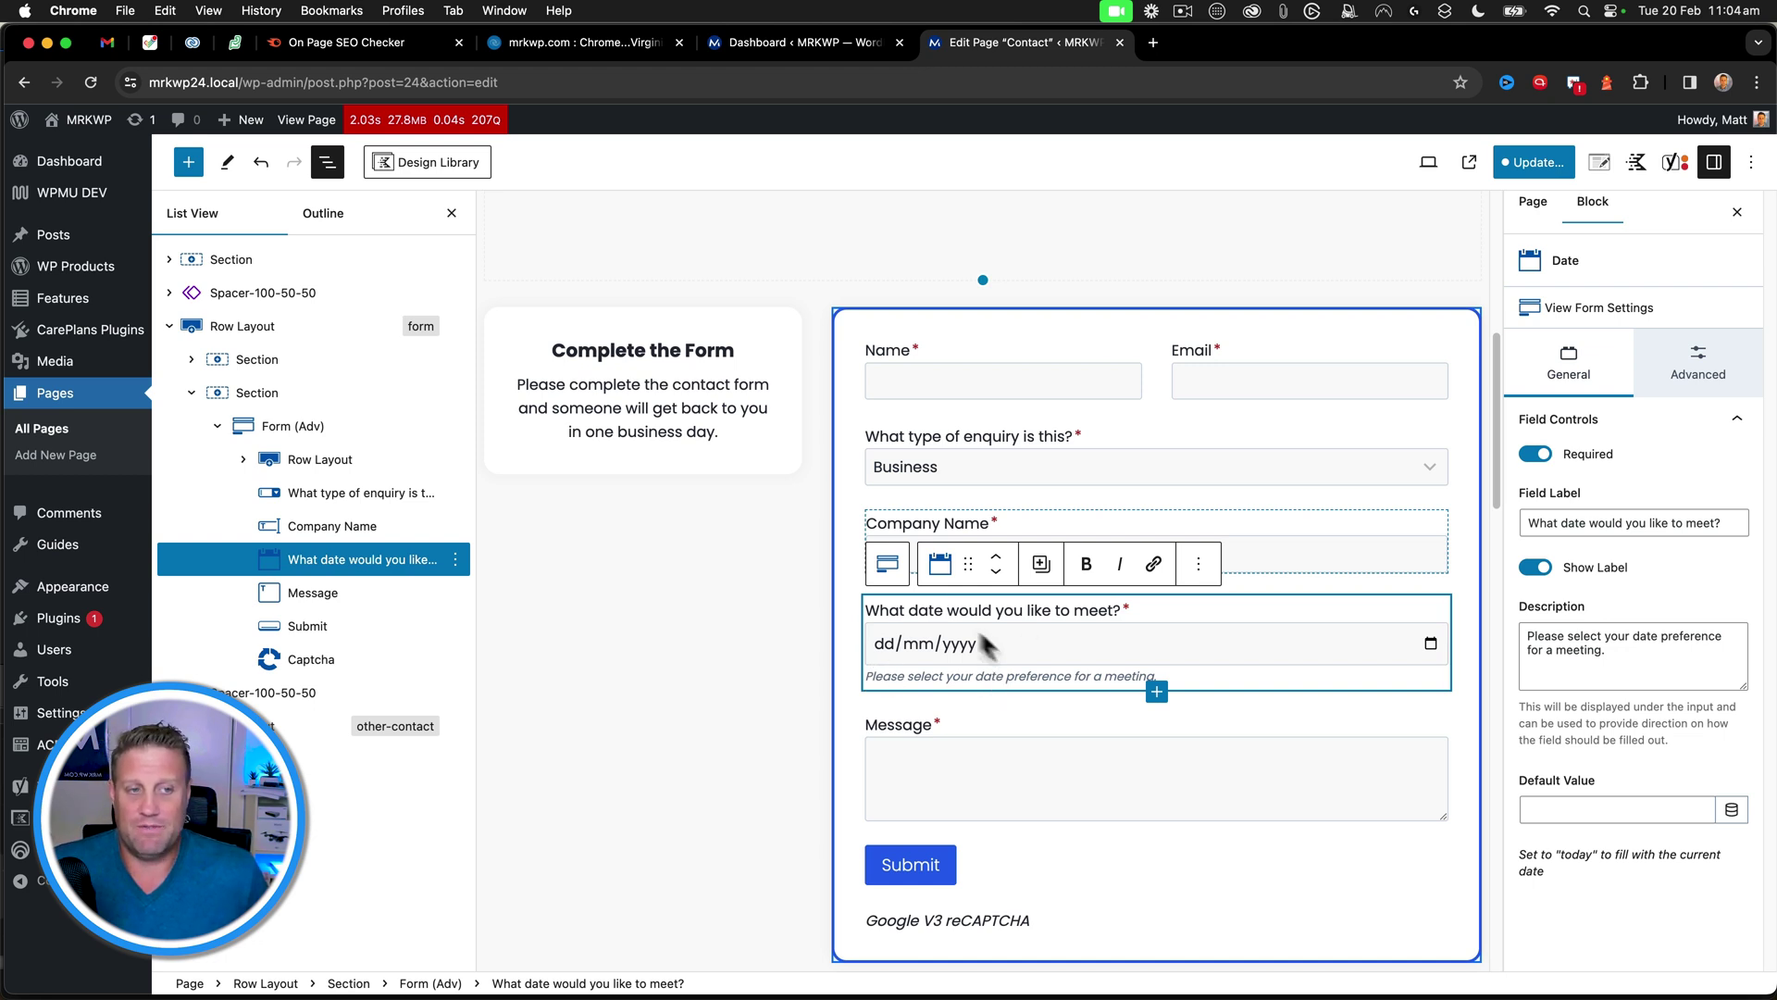
# Step: Update the Contact page and save the Contact Form - Adv changes with it
pyautogui.click(1523, 162)
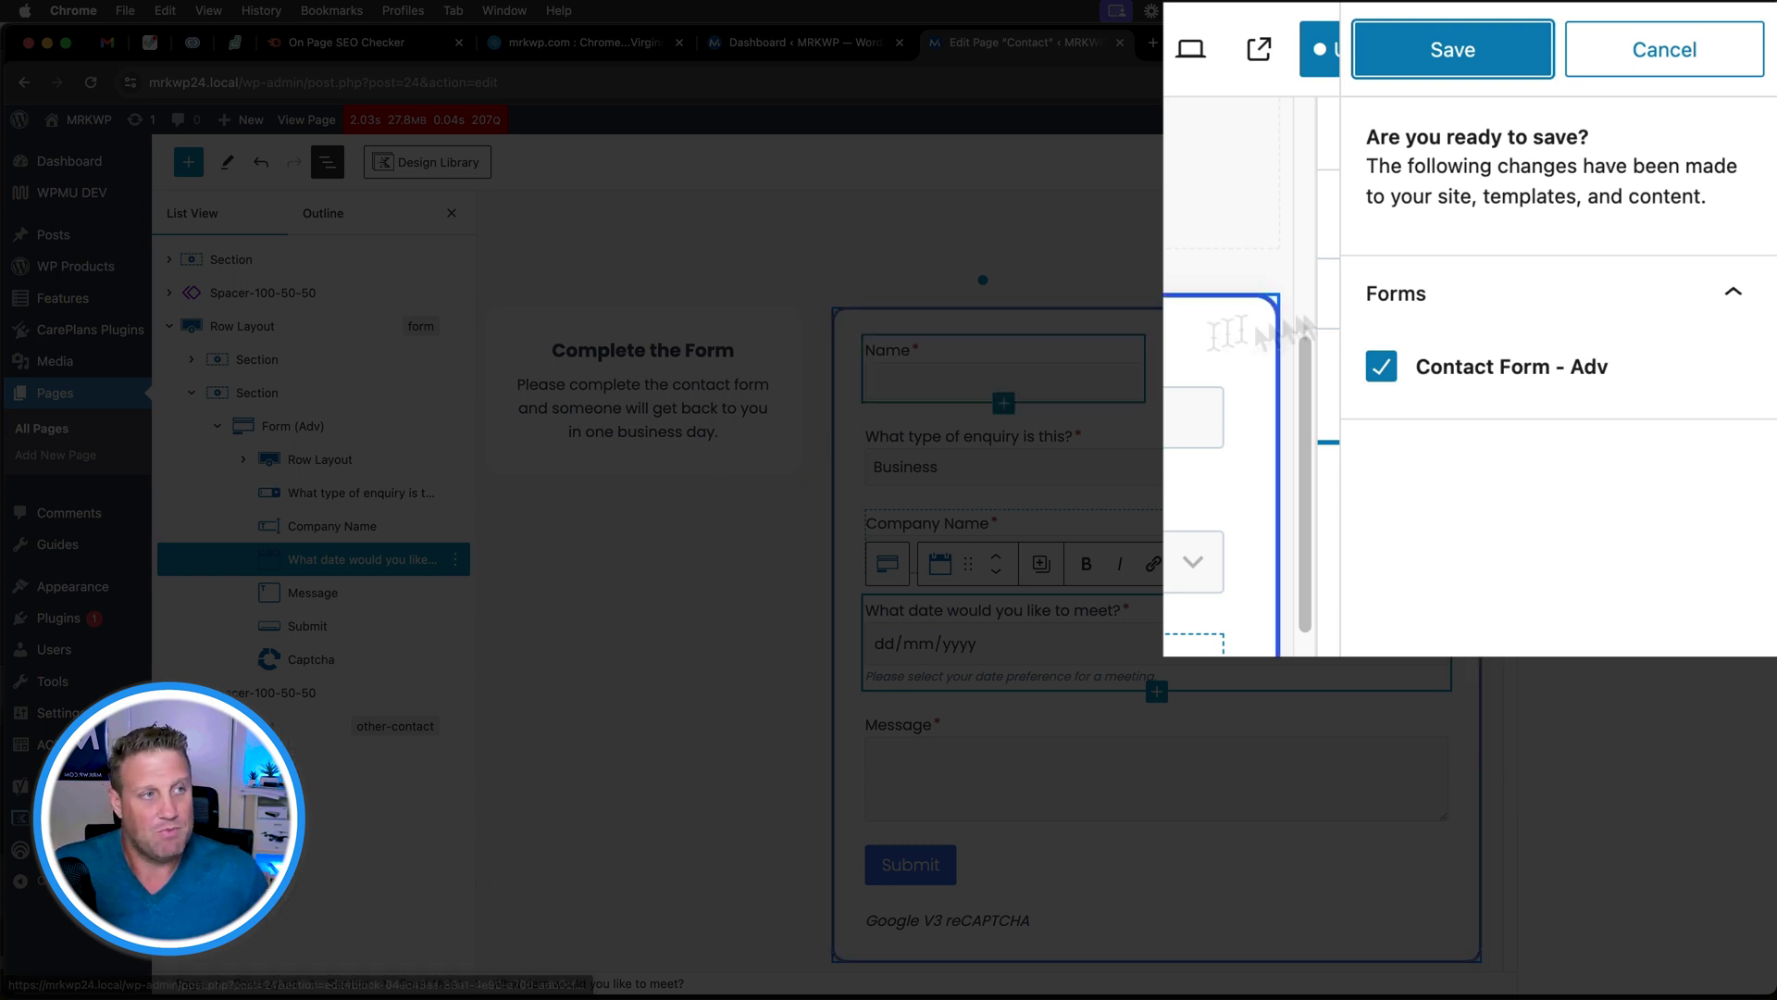
pyautogui.click(1458, 53)
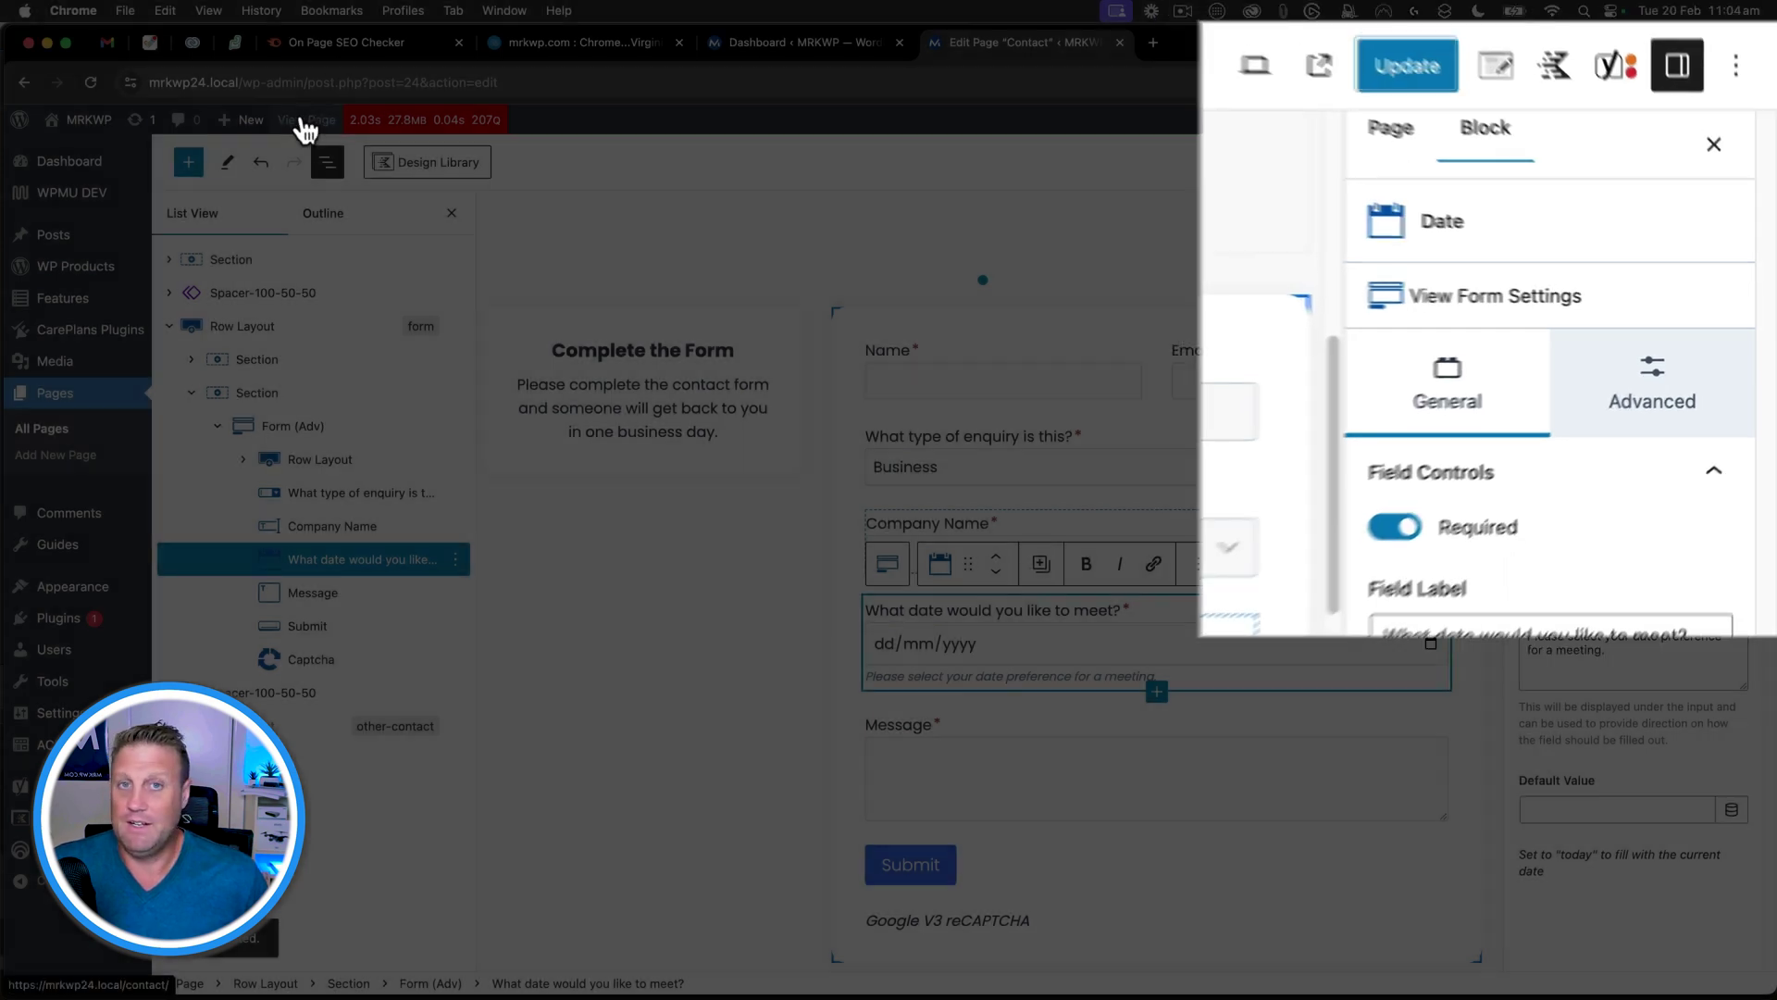
# Step: View the live Contact page and type 01/01 into the meeting date field
pyautogui.click(302, 121)
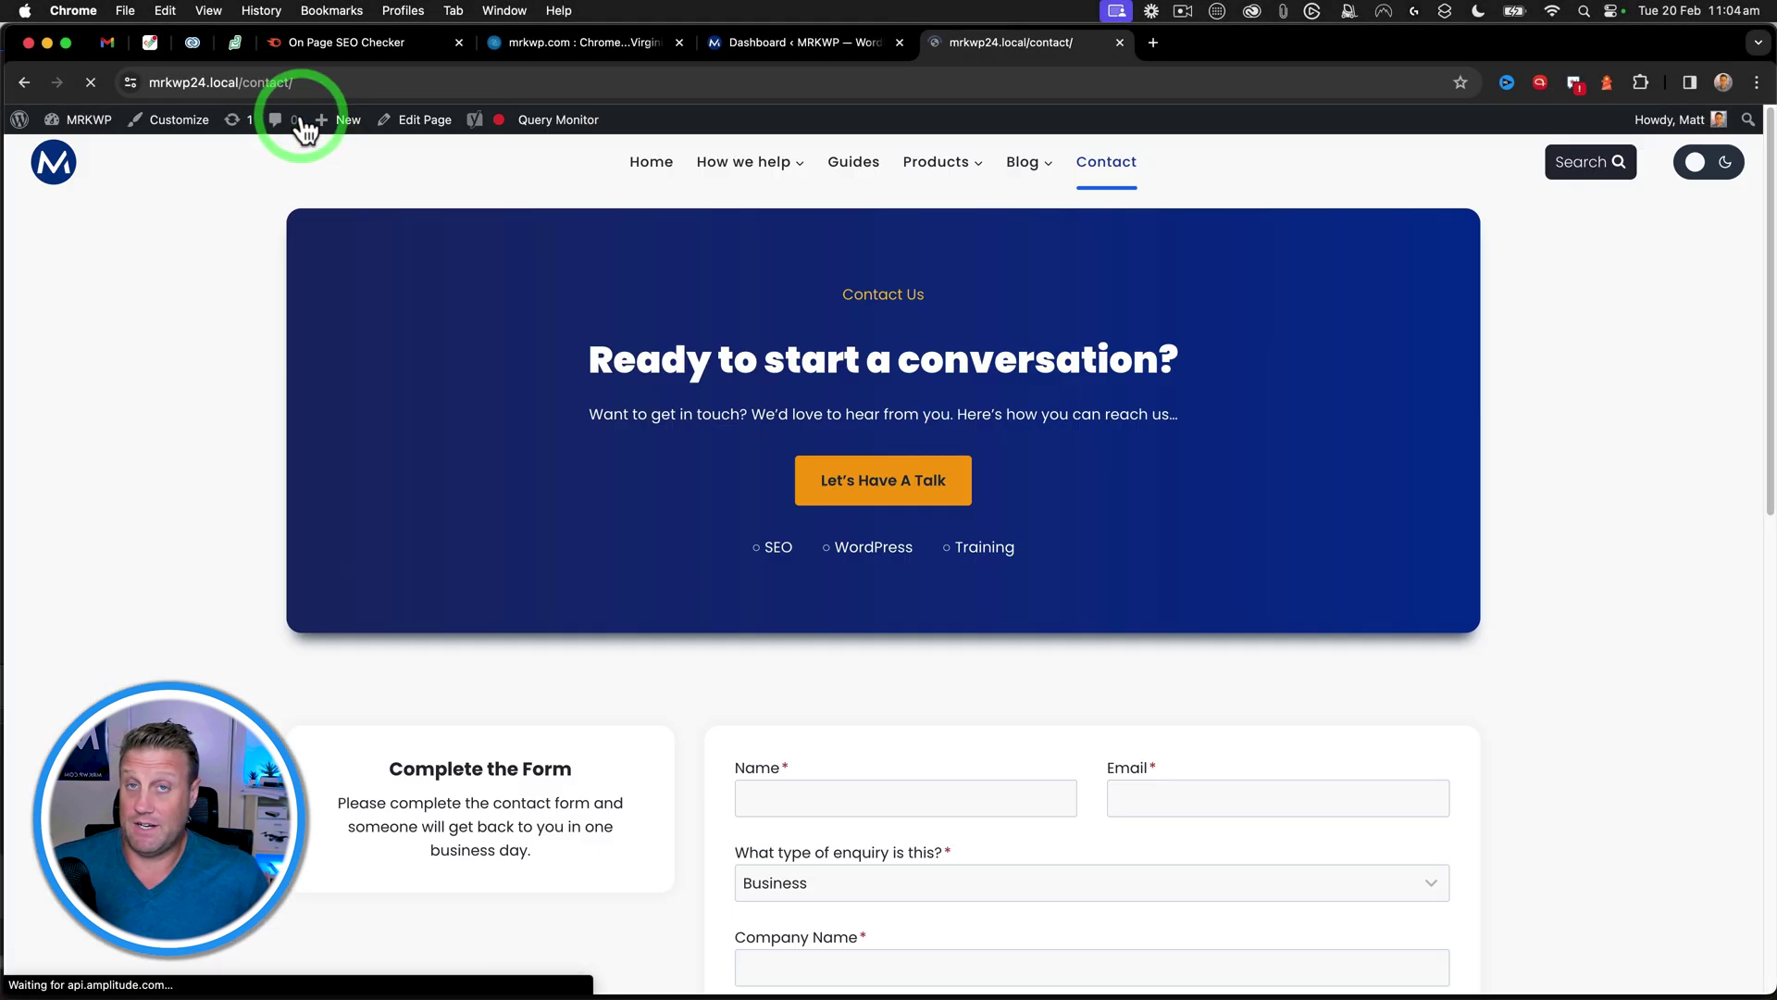
pyautogui.scroll(-7, 649, 389)
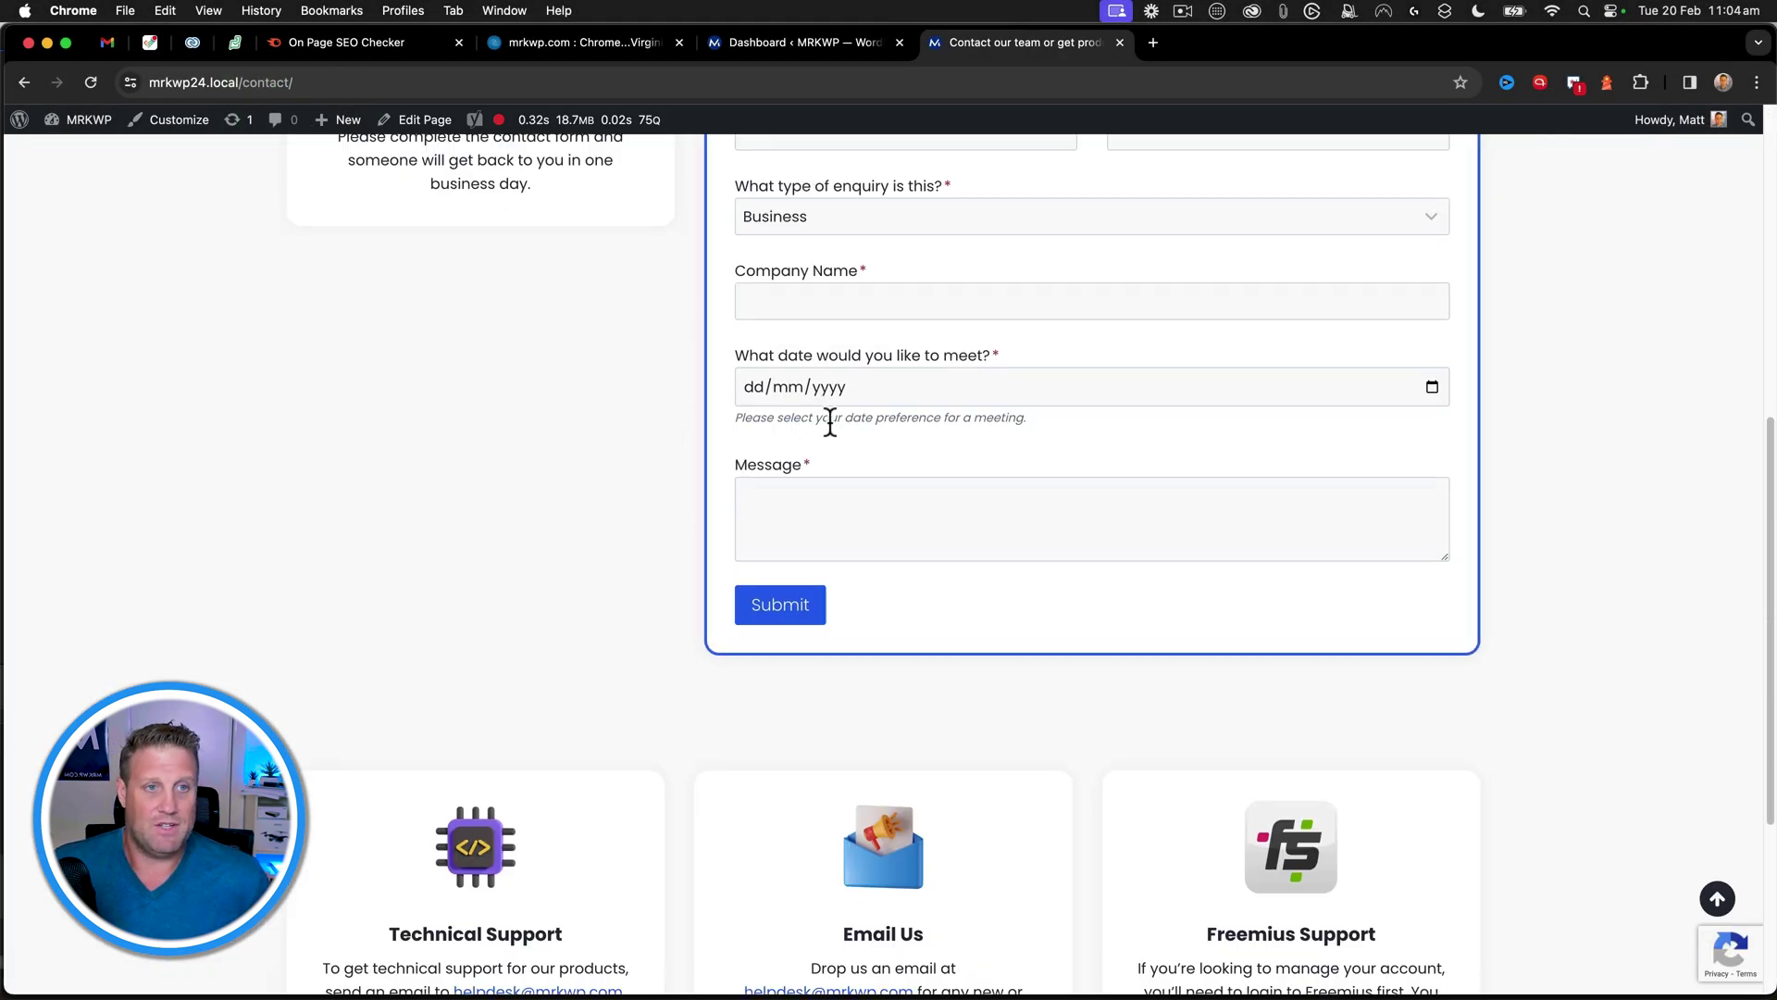
pyautogui.click(786, 385)
pyautogui.click(765, 473)
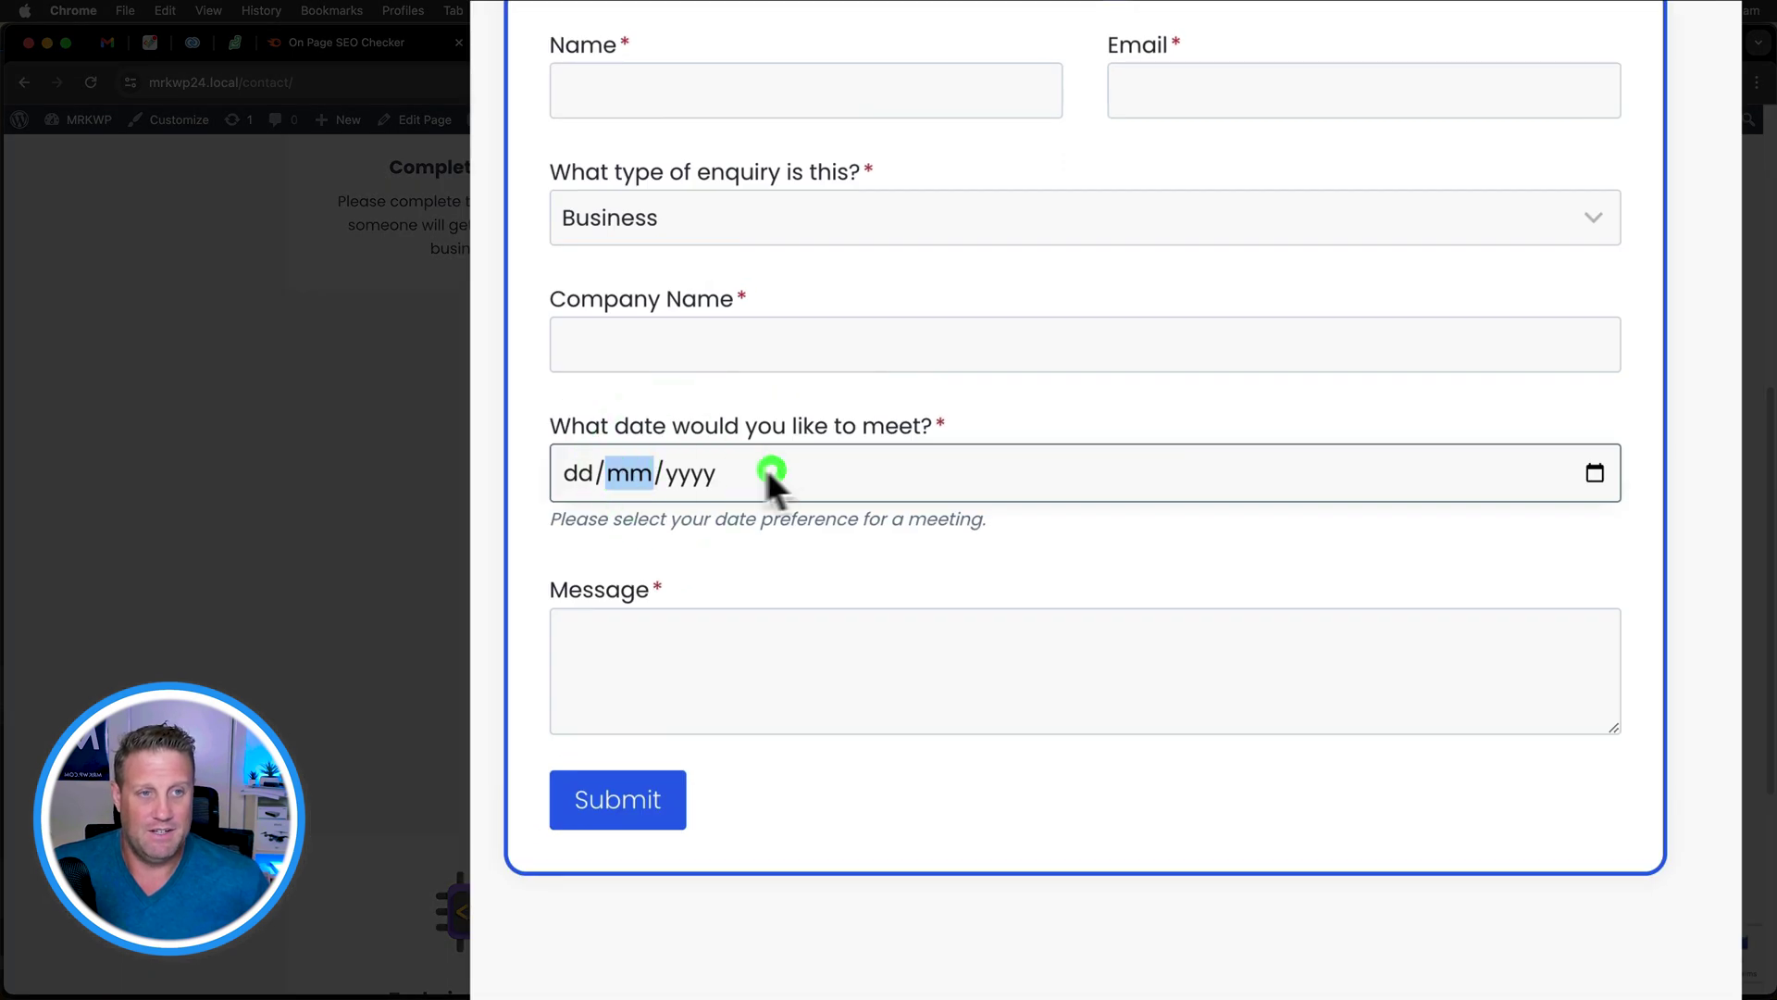
pyautogui.hotkey('shift', 'Tab')
pyautogui.write('0101')
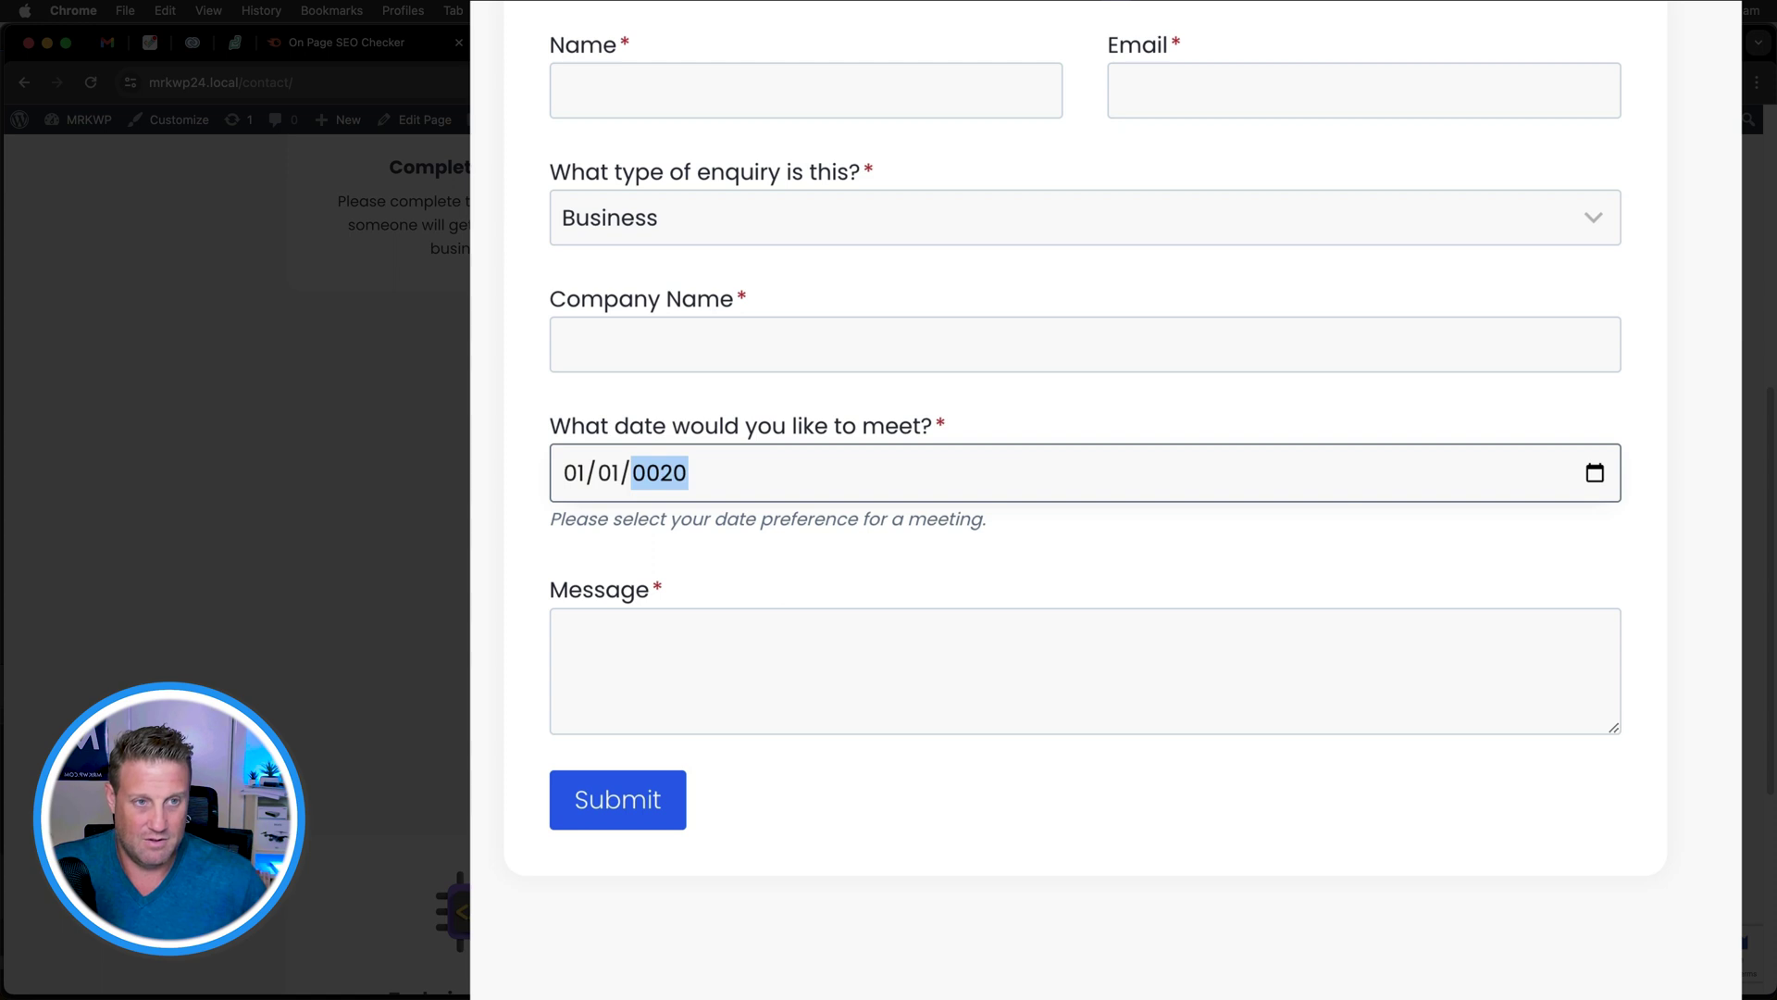
# Step: Use the calendar picker to choose 19 January 2022, then Today, then Clear
pyautogui.click(1595, 472)
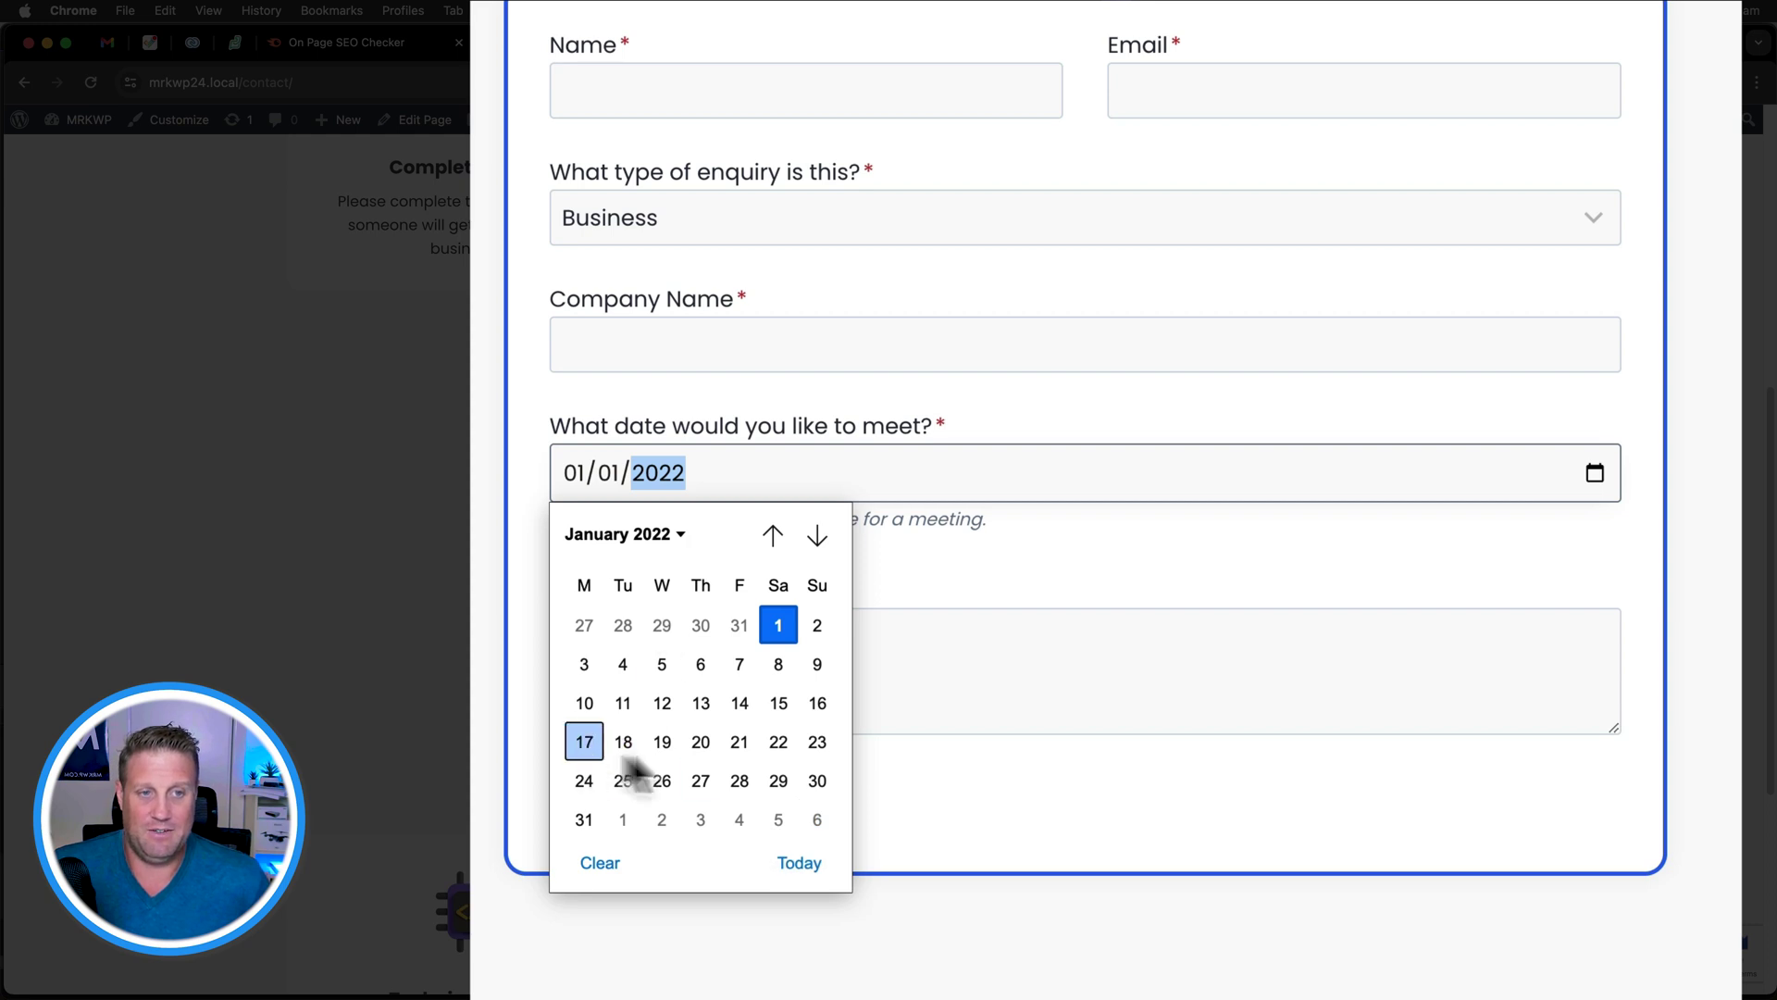
pyautogui.click(661, 742)
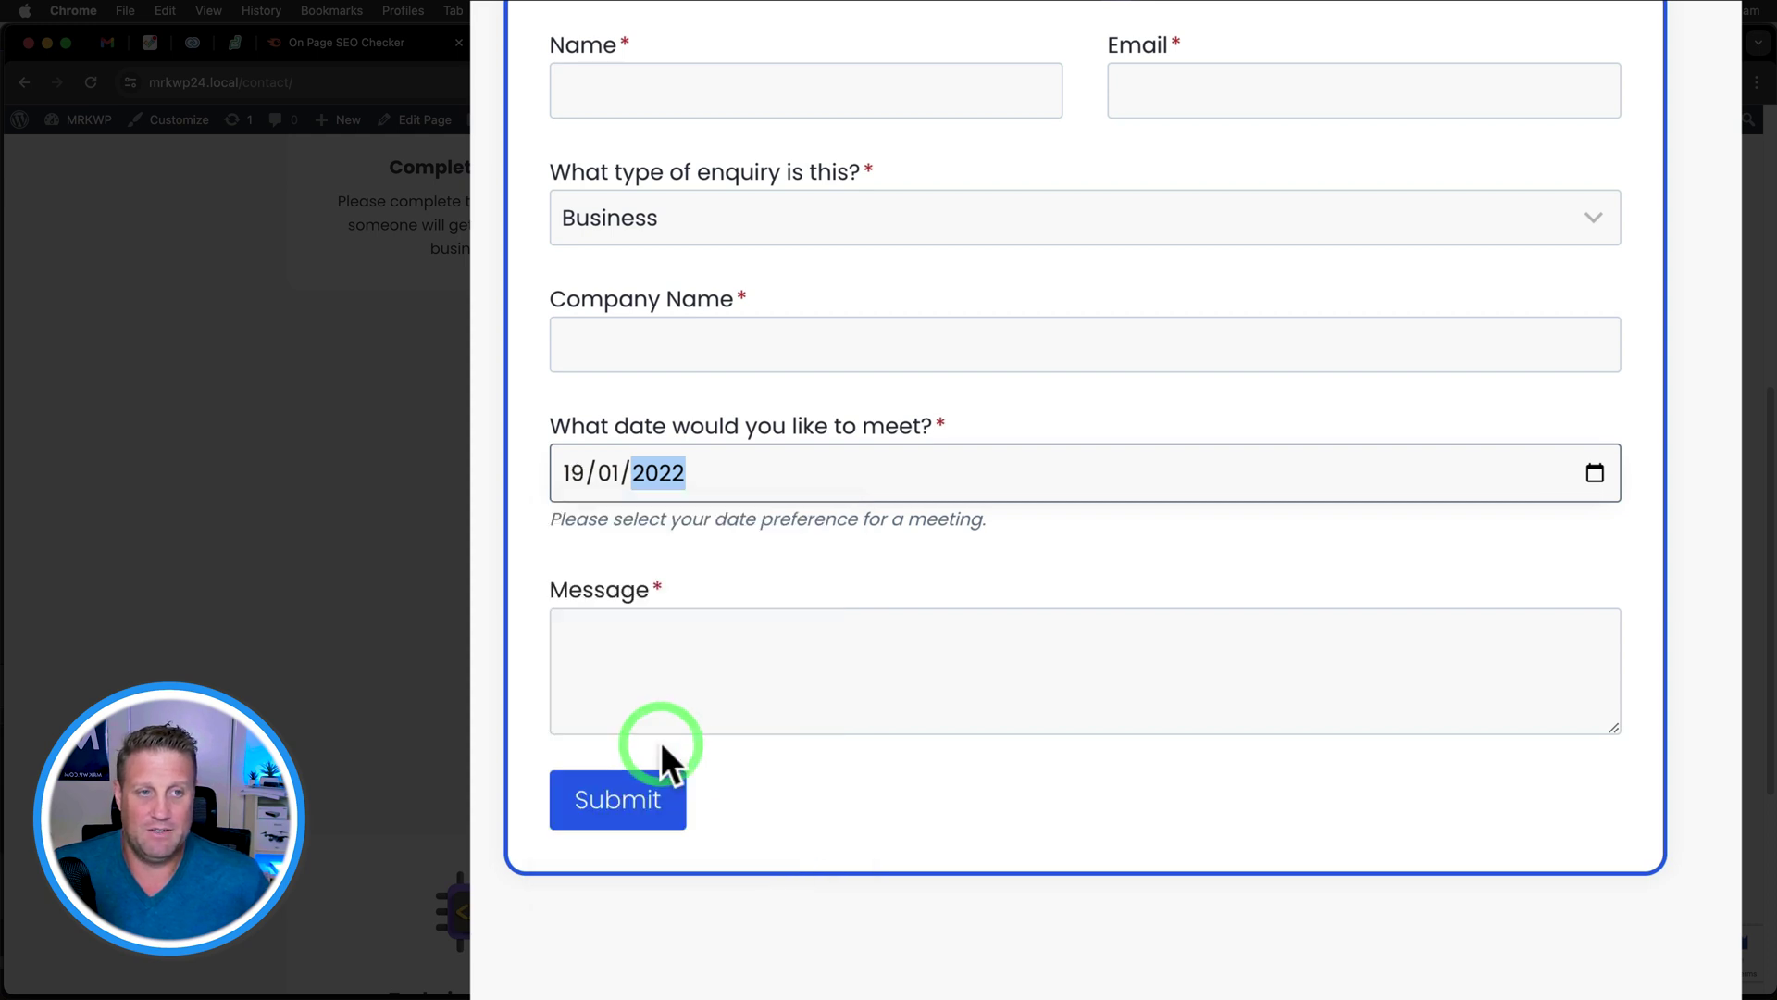
pyautogui.click(1600, 471)
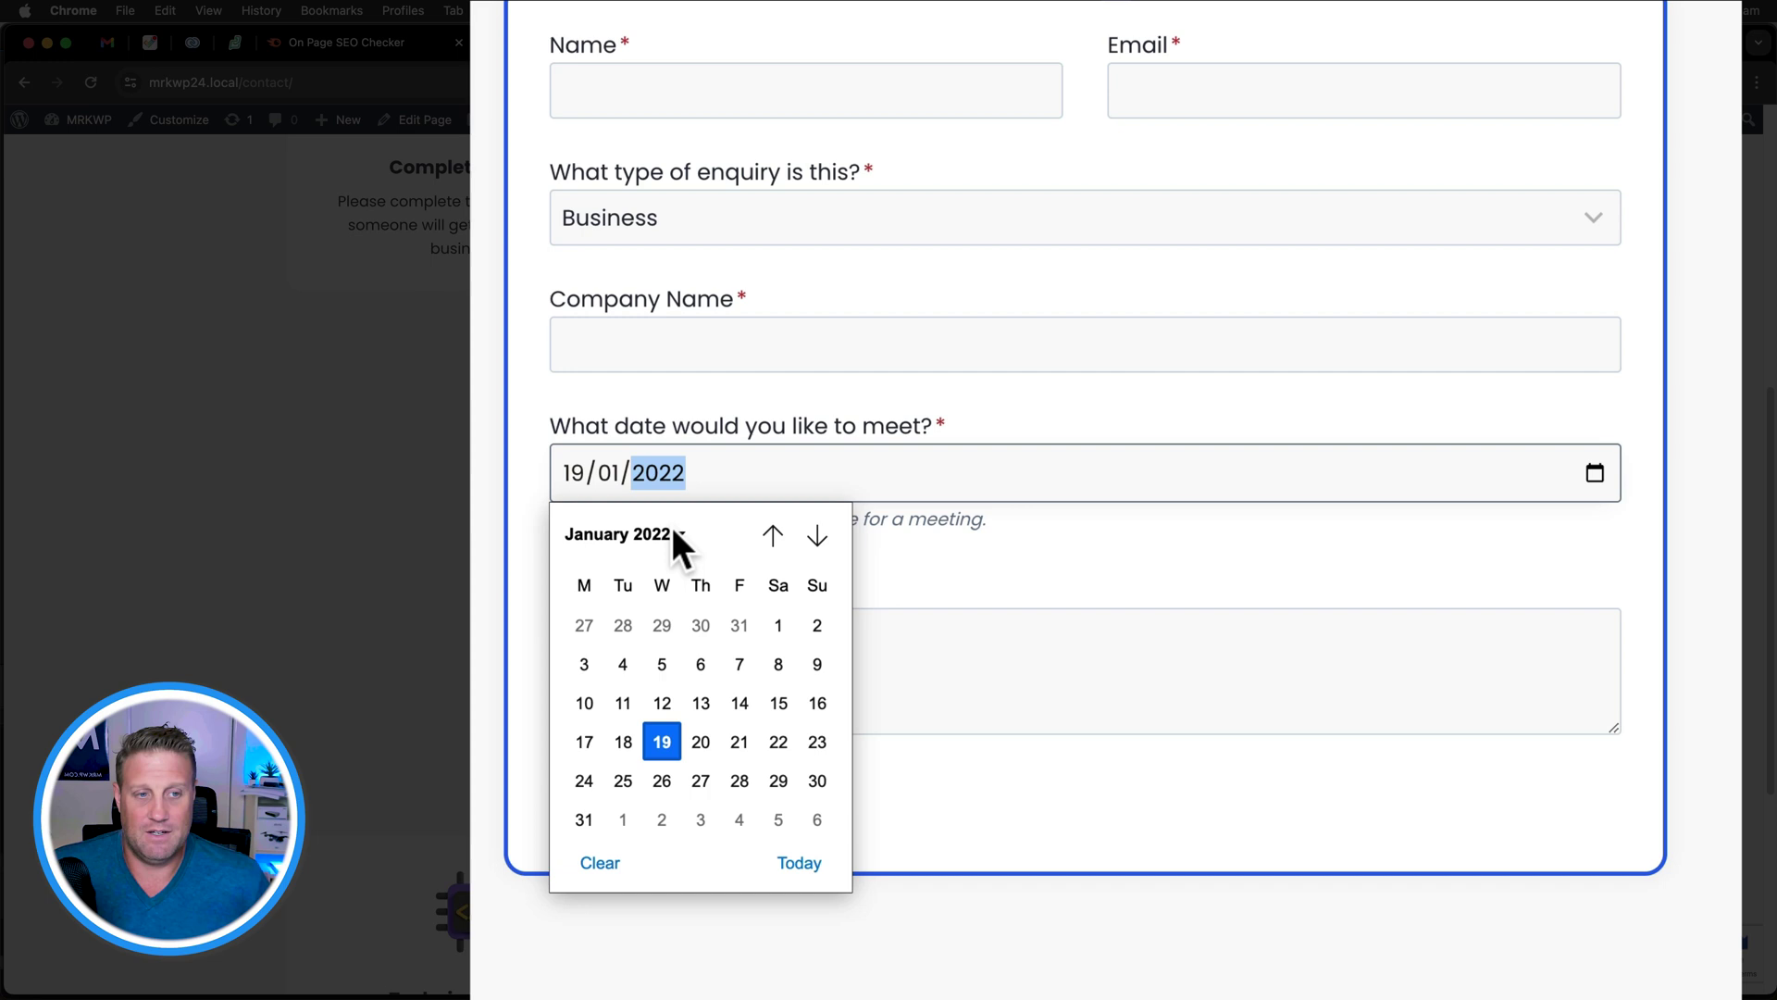
pyautogui.click(802, 862)
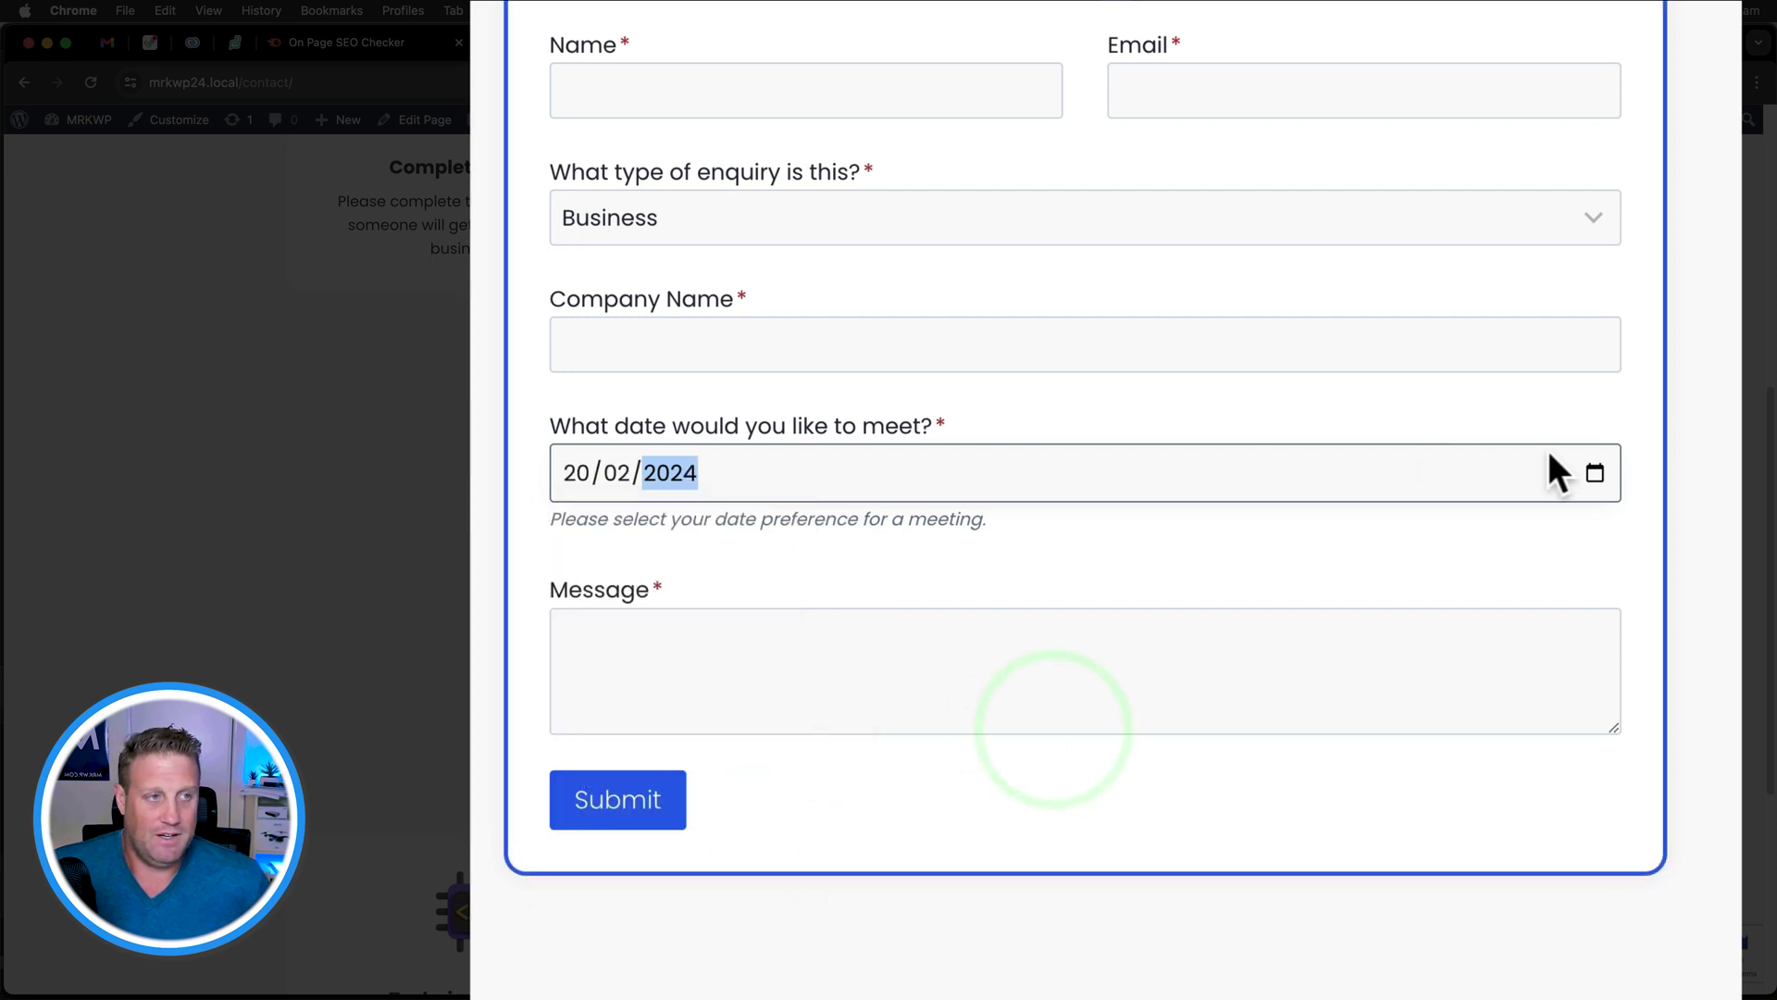
pyautogui.click(1594, 472)
pyautogui.click(607, 861)
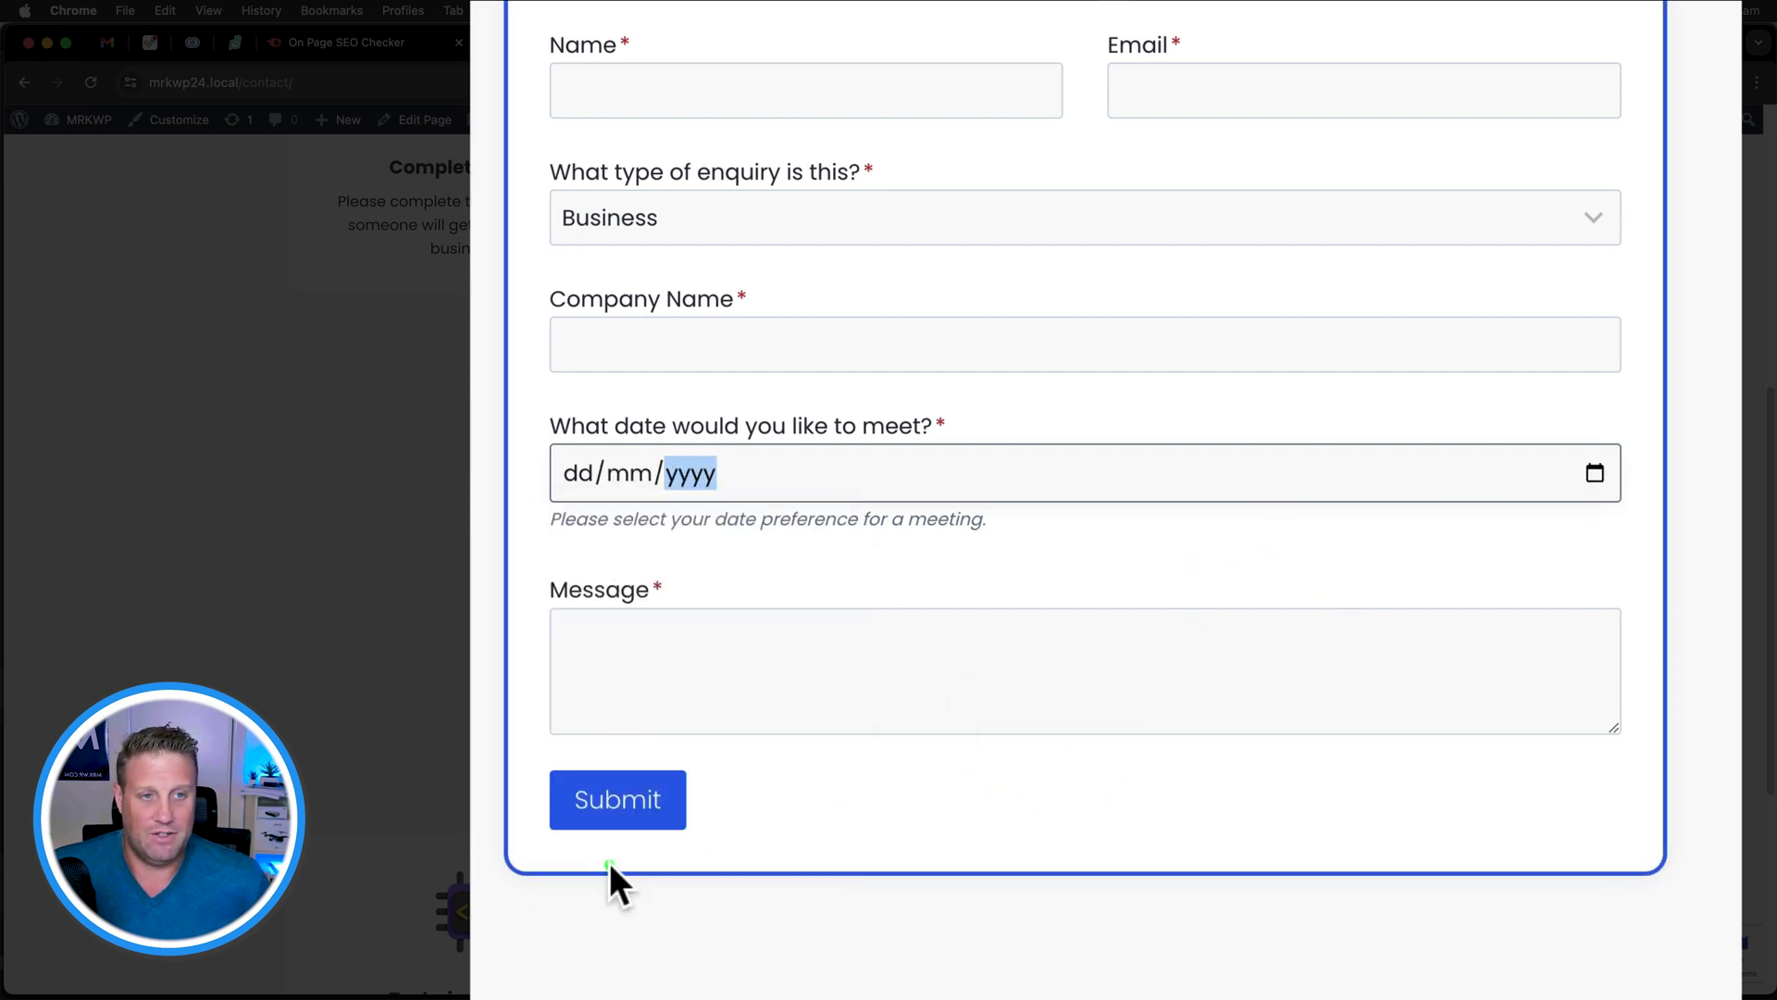
# Step: Open the date calendar, browse the month/year grid, and return to the February 2024 day view
pyautogui.click(1594, 472)
pyautogui.click(683, 534)
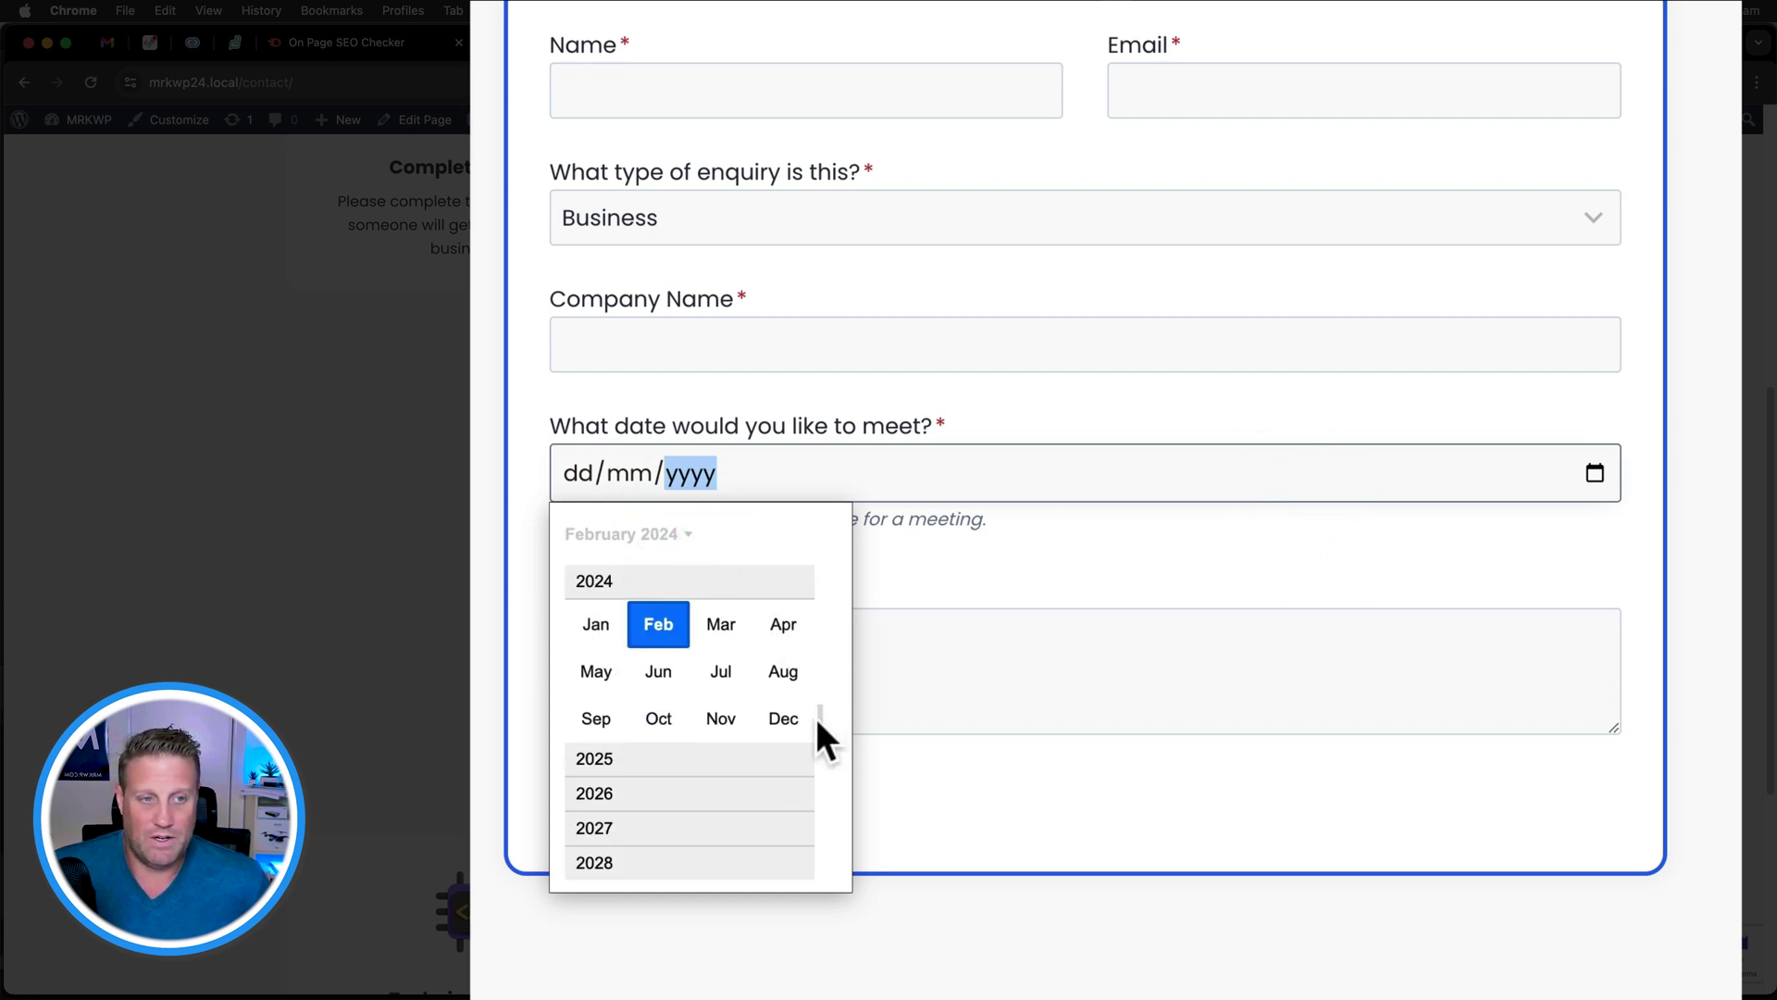
pyautogui.moveTo(819, 718)
pyautogui.mouseDown()
pyautogui.moveTo(814, 537)
pyautogui.moveTo(824, 892)
pyautogui.moveTo(840, 670)
pyautogui.moveTo(843, 865)
pyautogui.moveTo(863, 676)
pyautogui.moveTo(865, 868)
pyautogui.moveTo(870, 715)
pyautogui.moveTo(845, 718)
pyautogui.mouseUp()
pyautogui.scroll(15, 656, 609)
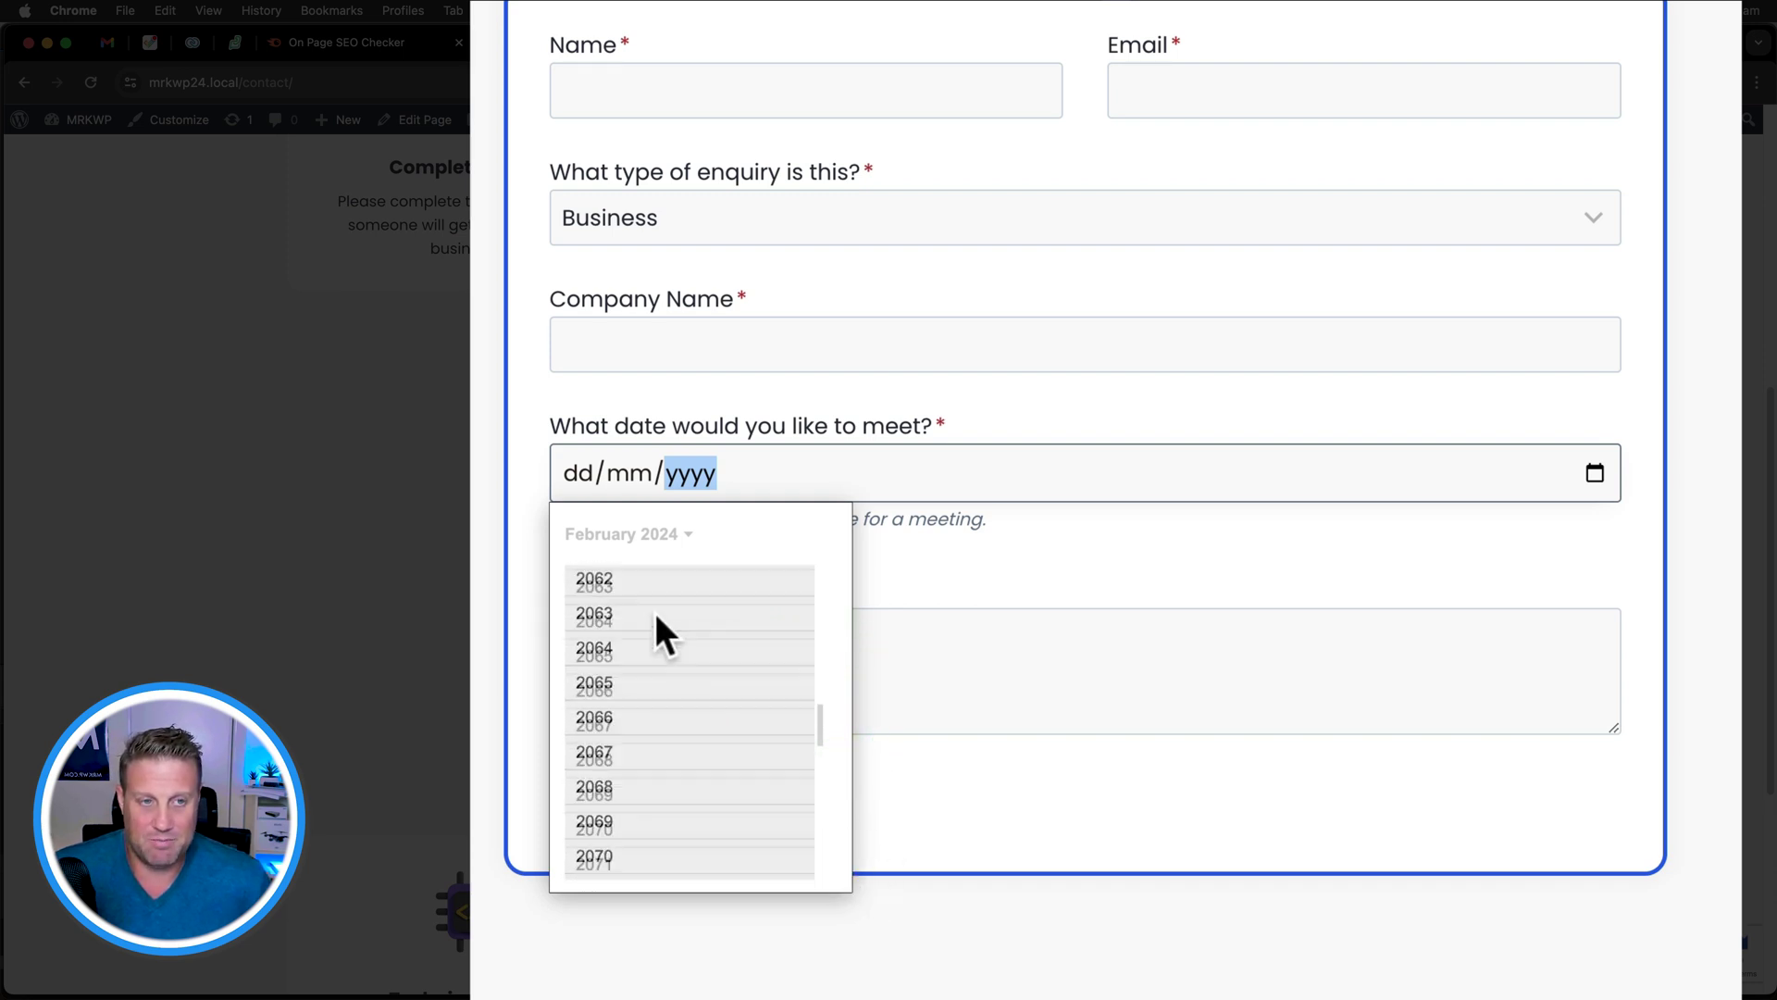
pyautogui.scroll(4, 657, 608)
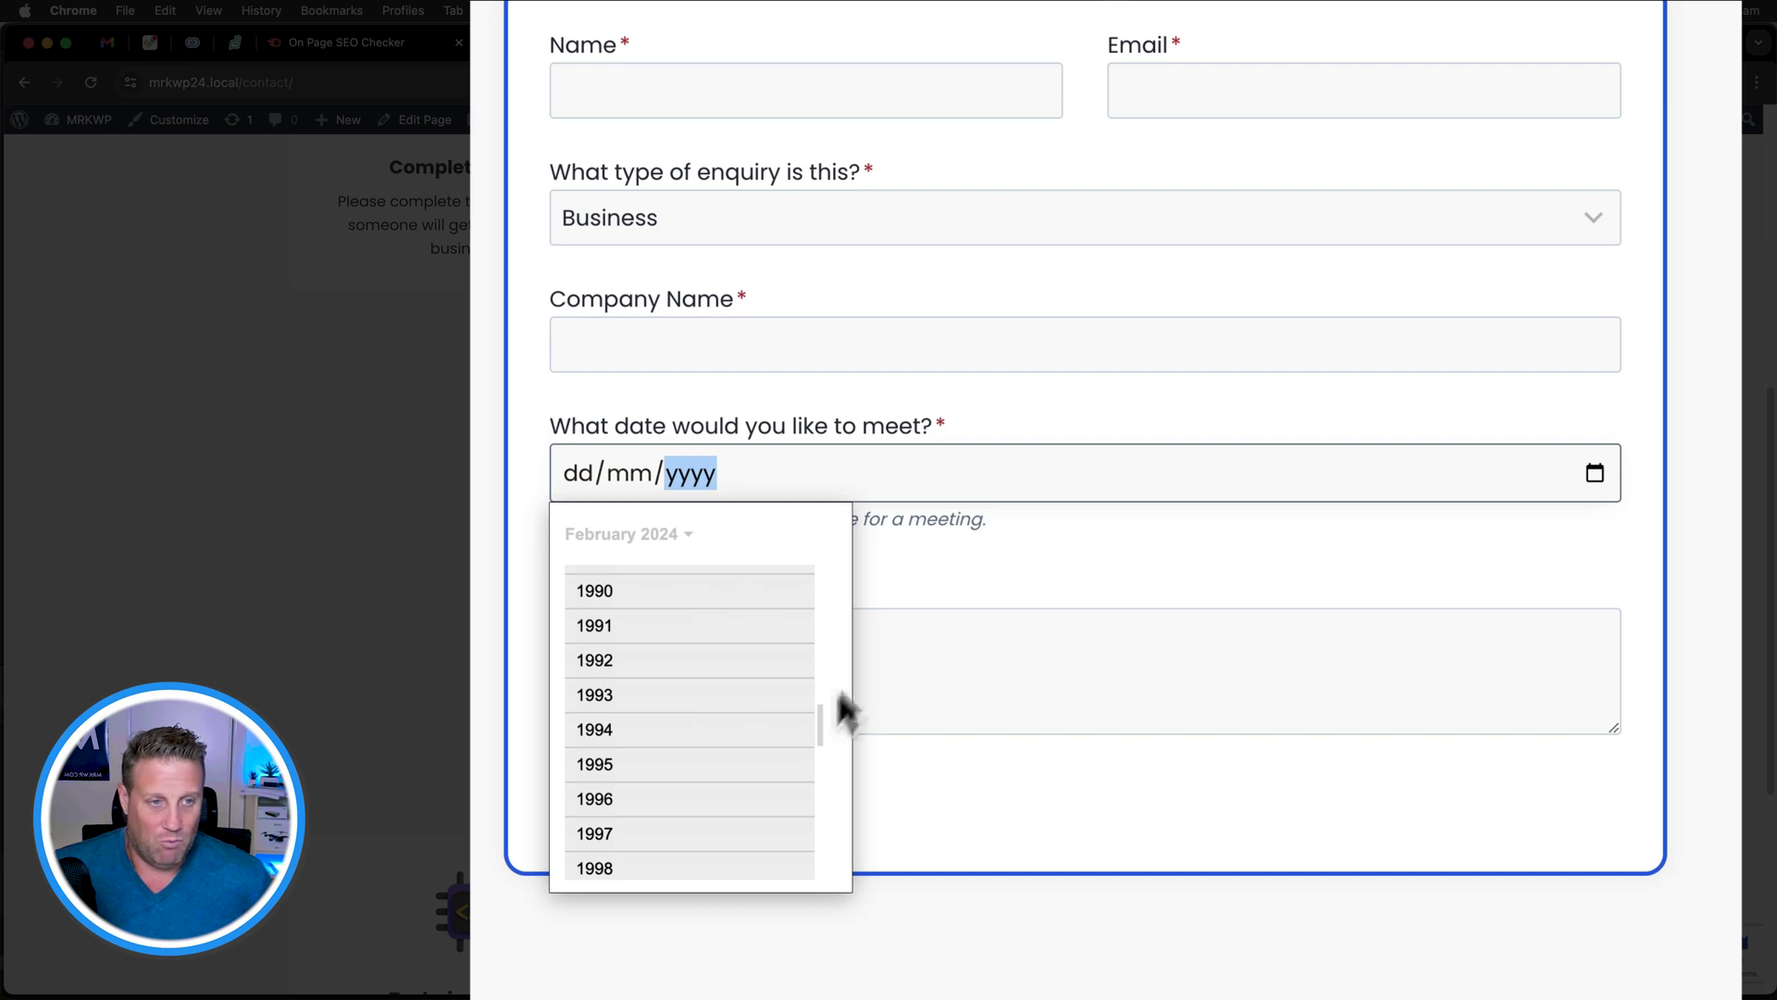
pyautogui.click(769, 546)
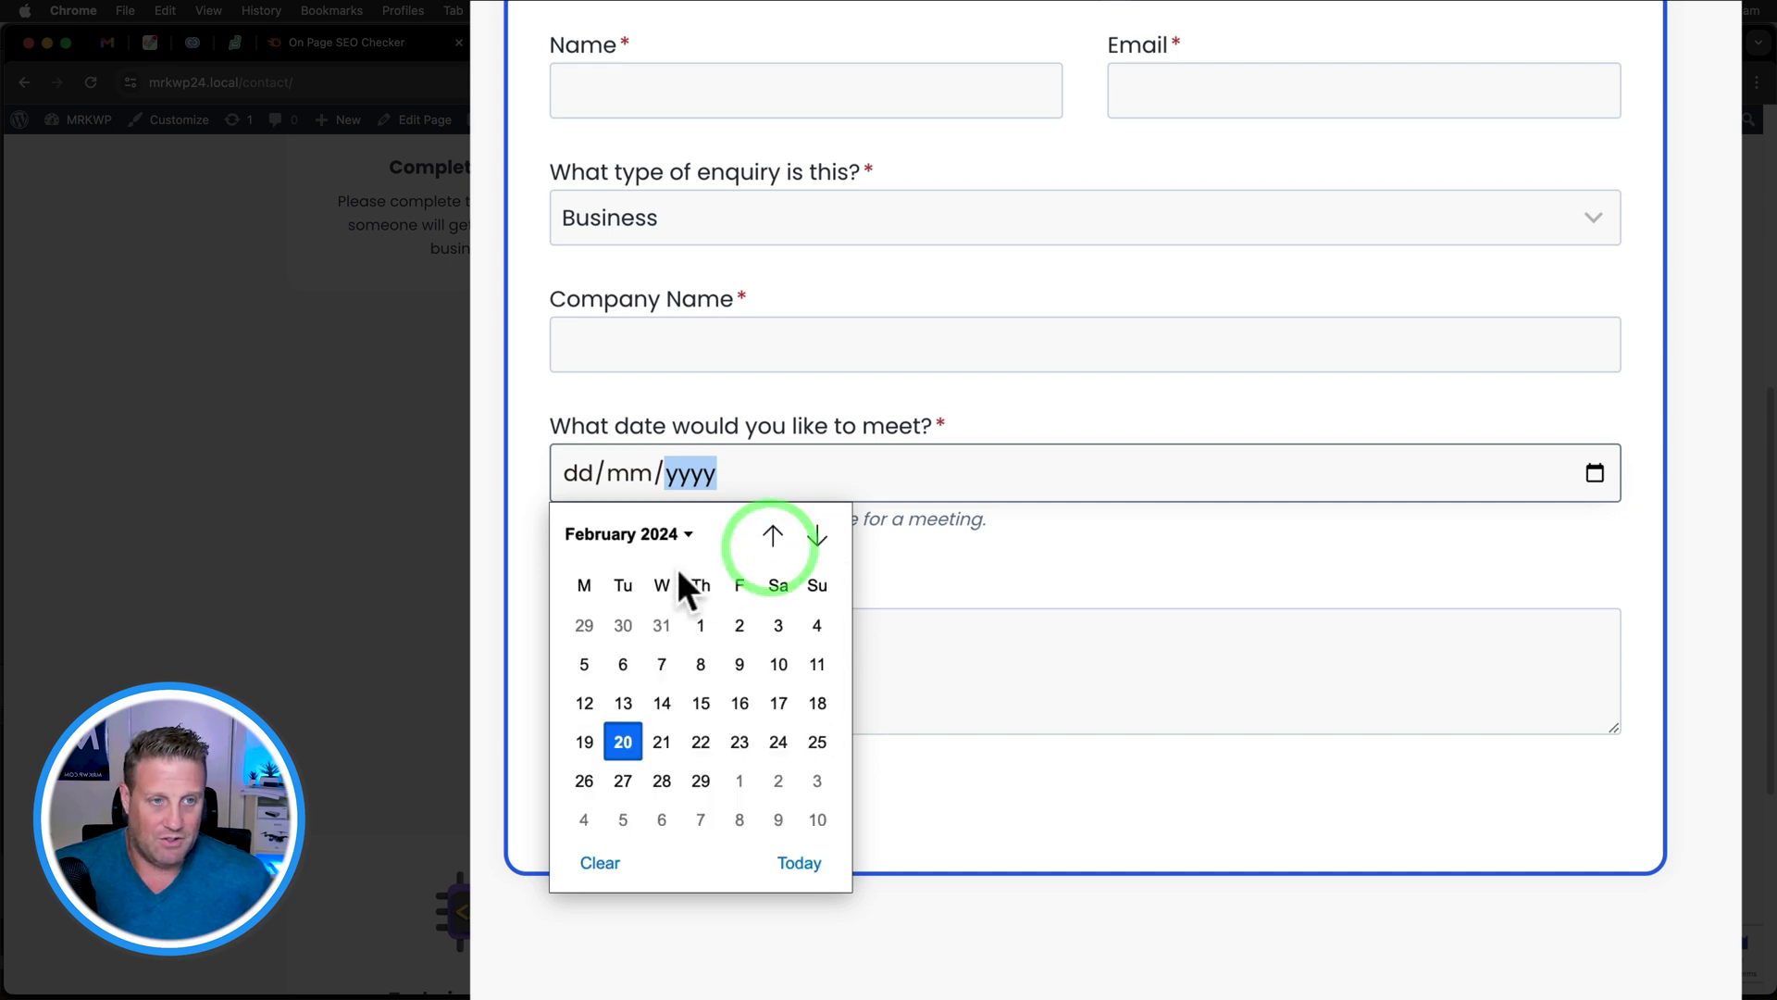
# Step: Navigate to January 2024, pick the 20th so the field reads 20/01/2024, and close the calendar
pyautogui.click(785, 535)
pyautogui.click(815, 535)
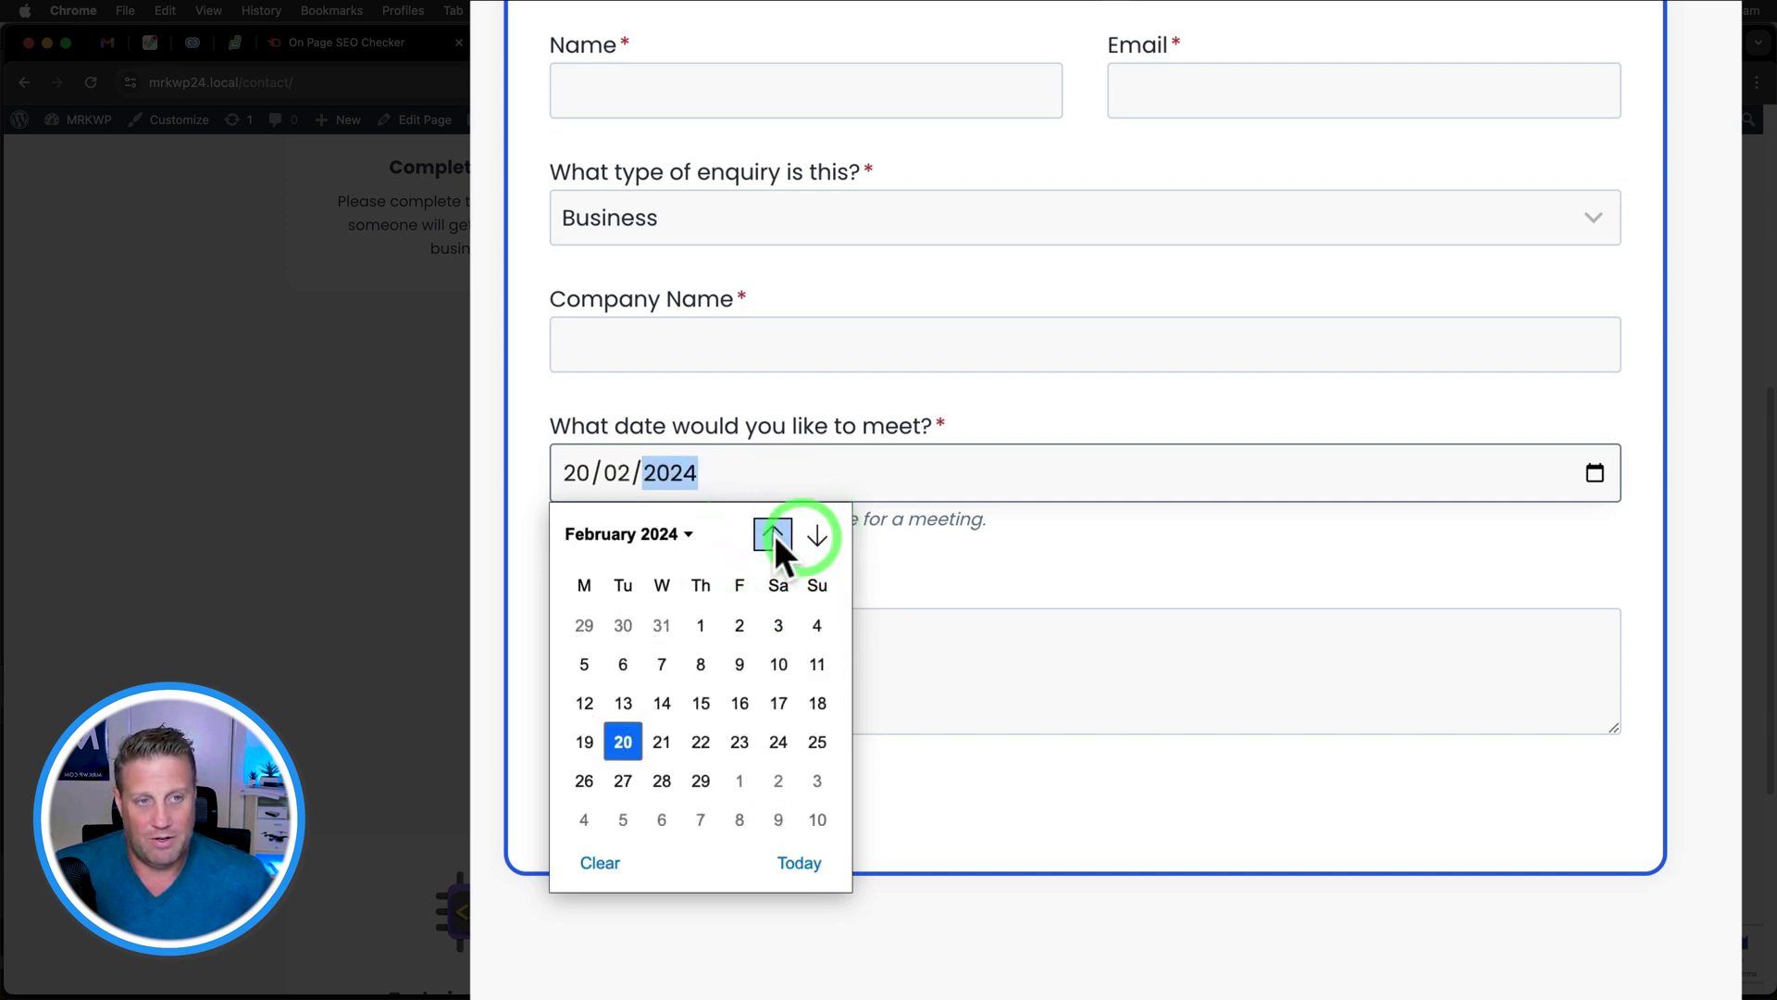
pyautogui.click(774, 535)
pyautogui.click(808, 536)
pyautogui.click(775, 535)
pyautogui.click(811, 535)
pyautogui.click(776, 531)
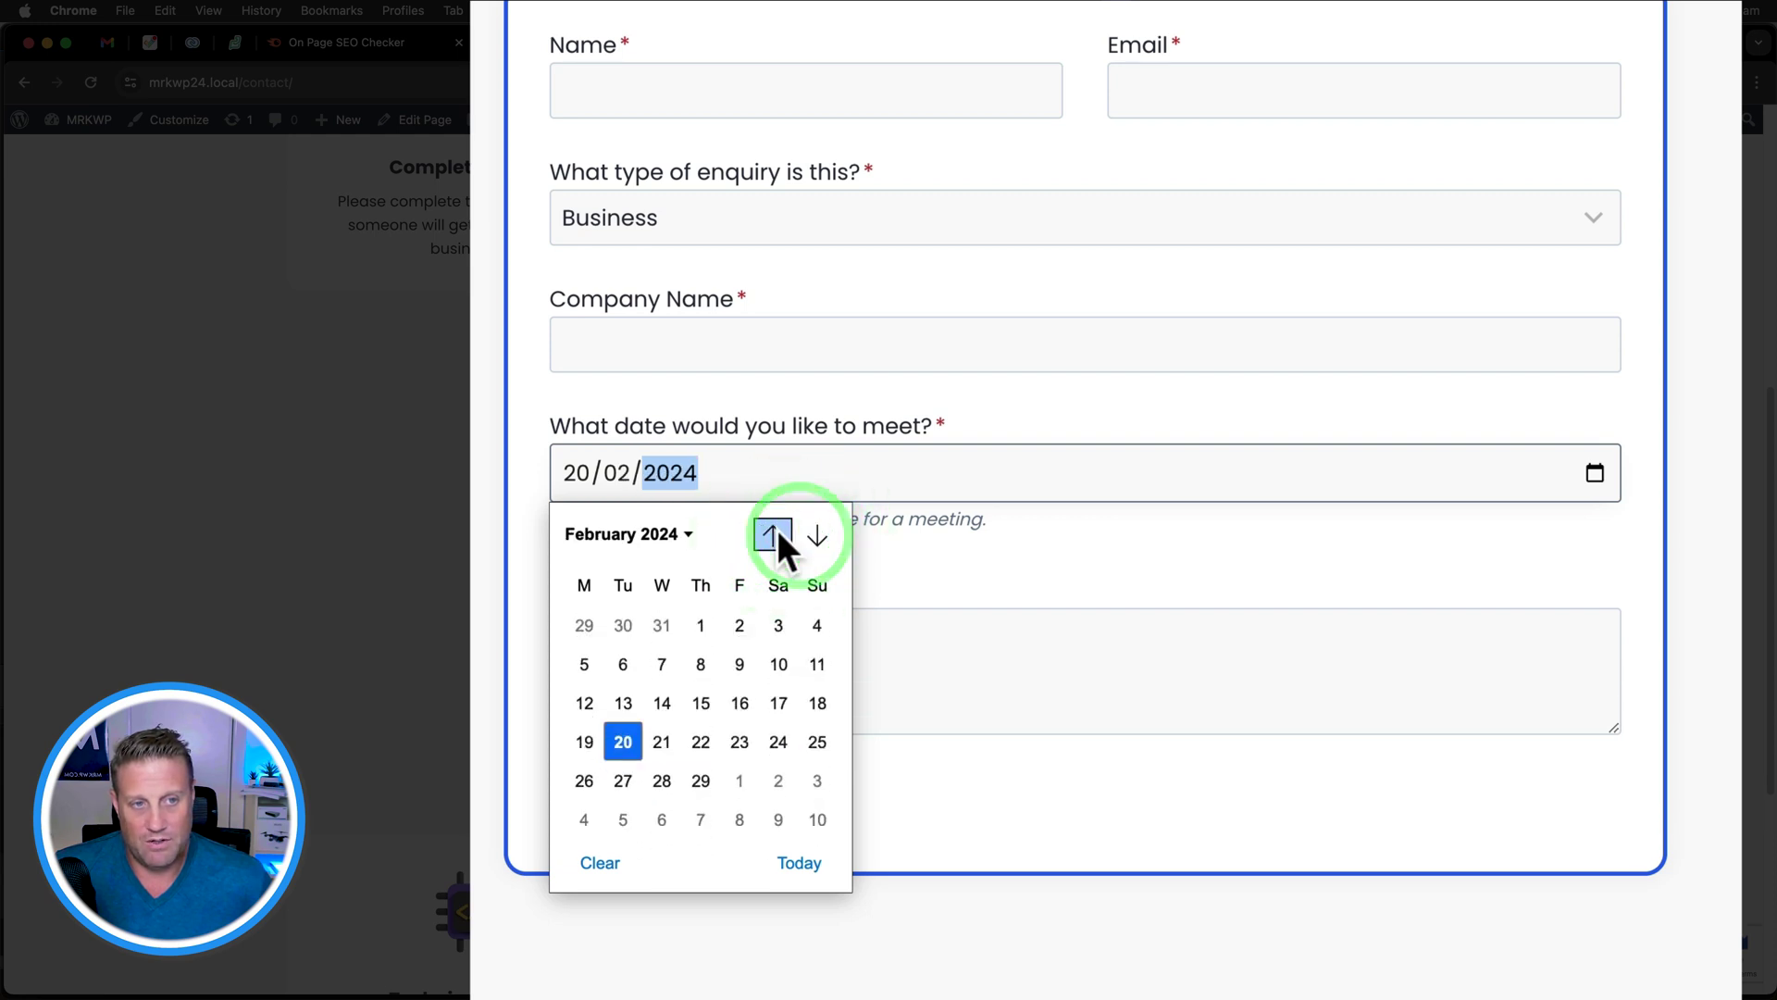
pyautogui.click(672, 532)
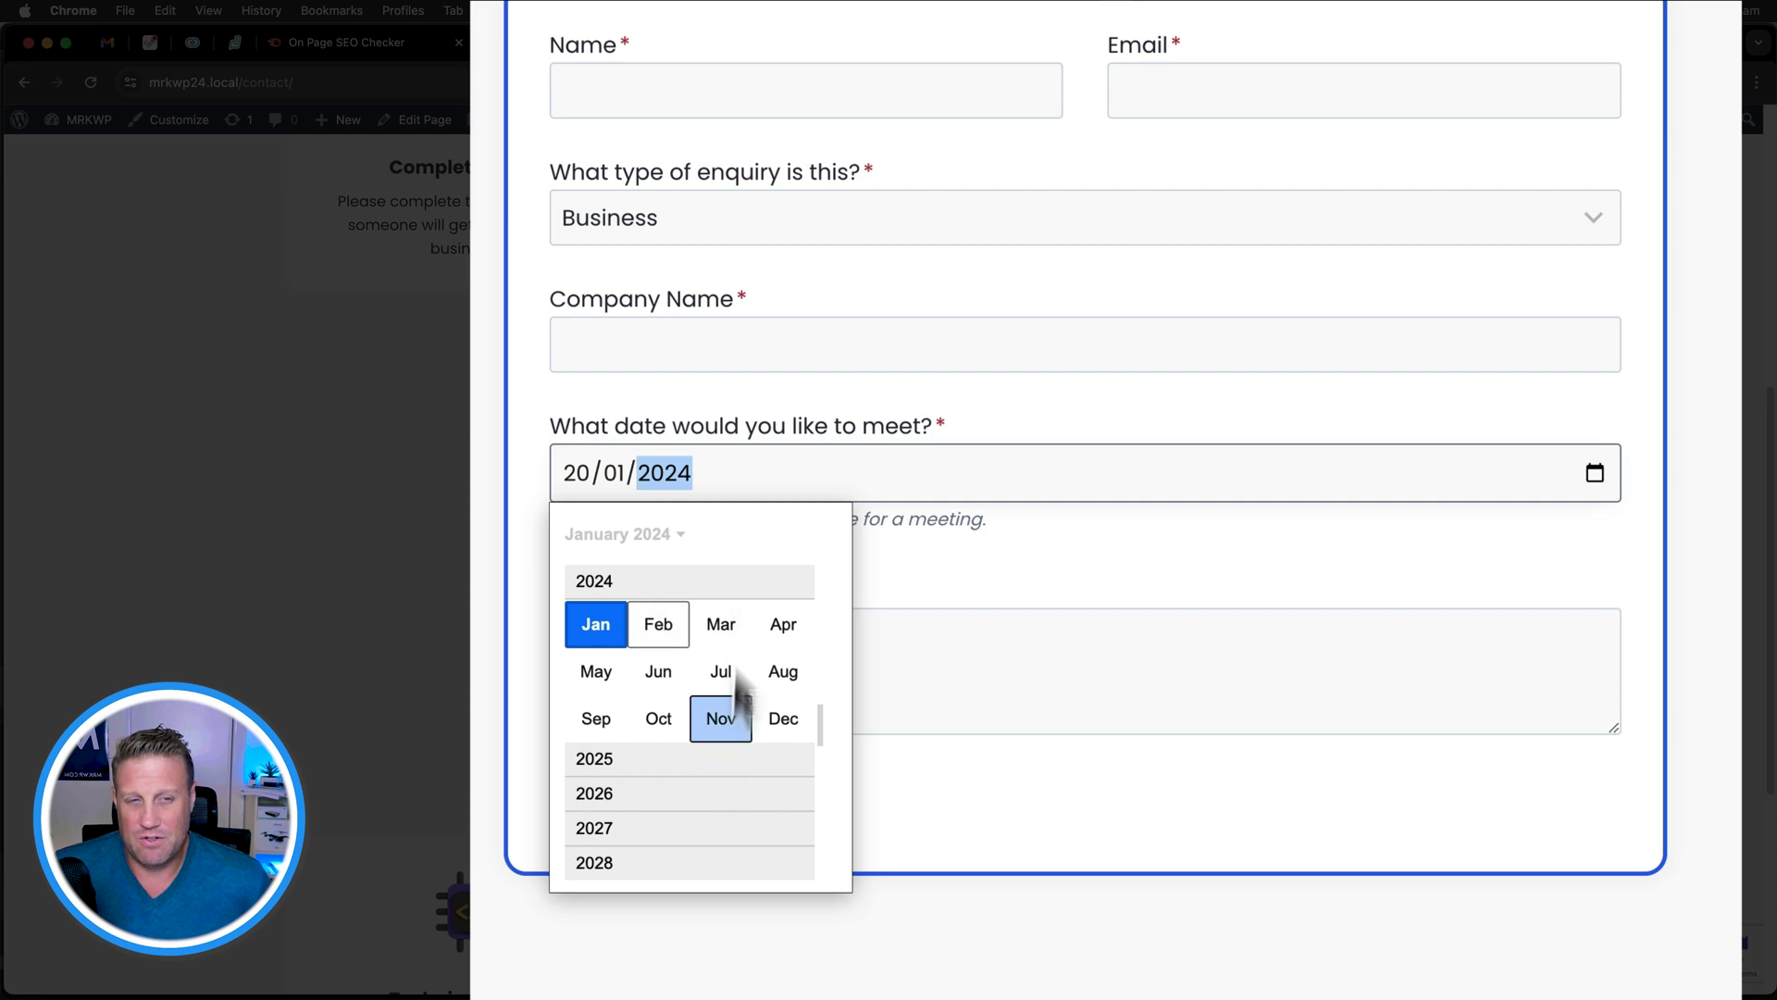
pyautogui.click(740, 515)
pyautogui.click(700, 496)
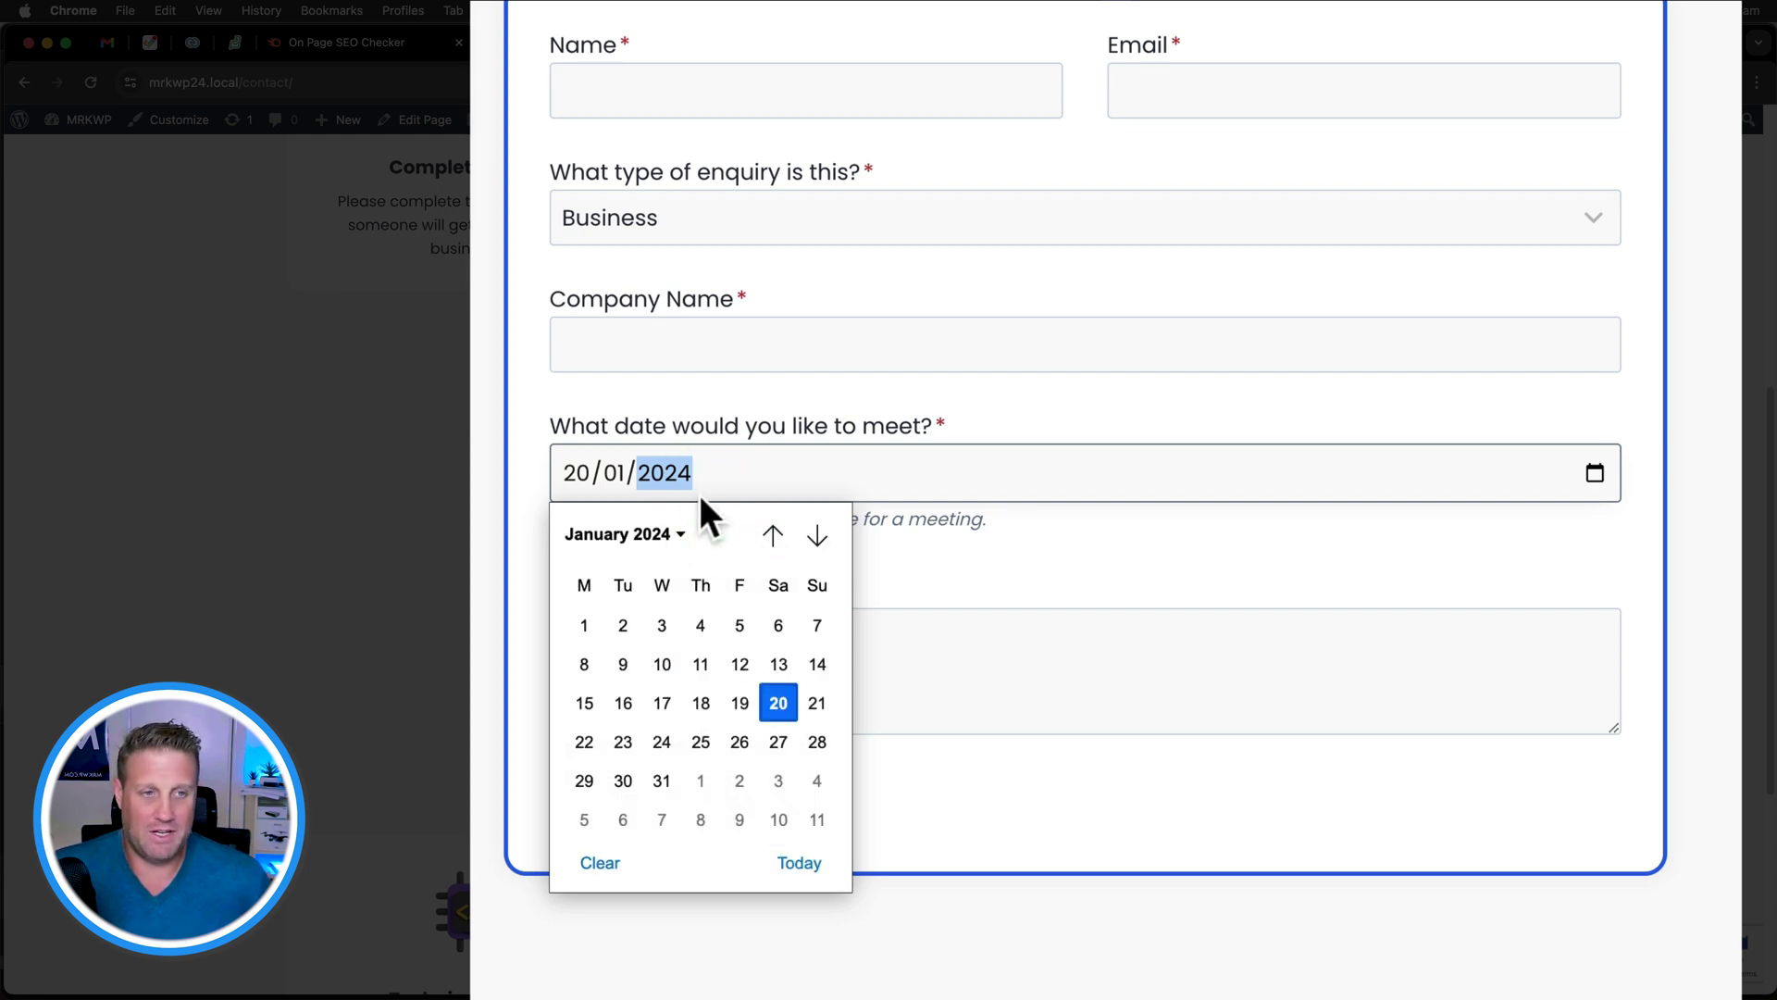
pyautogui.click(707, 467)
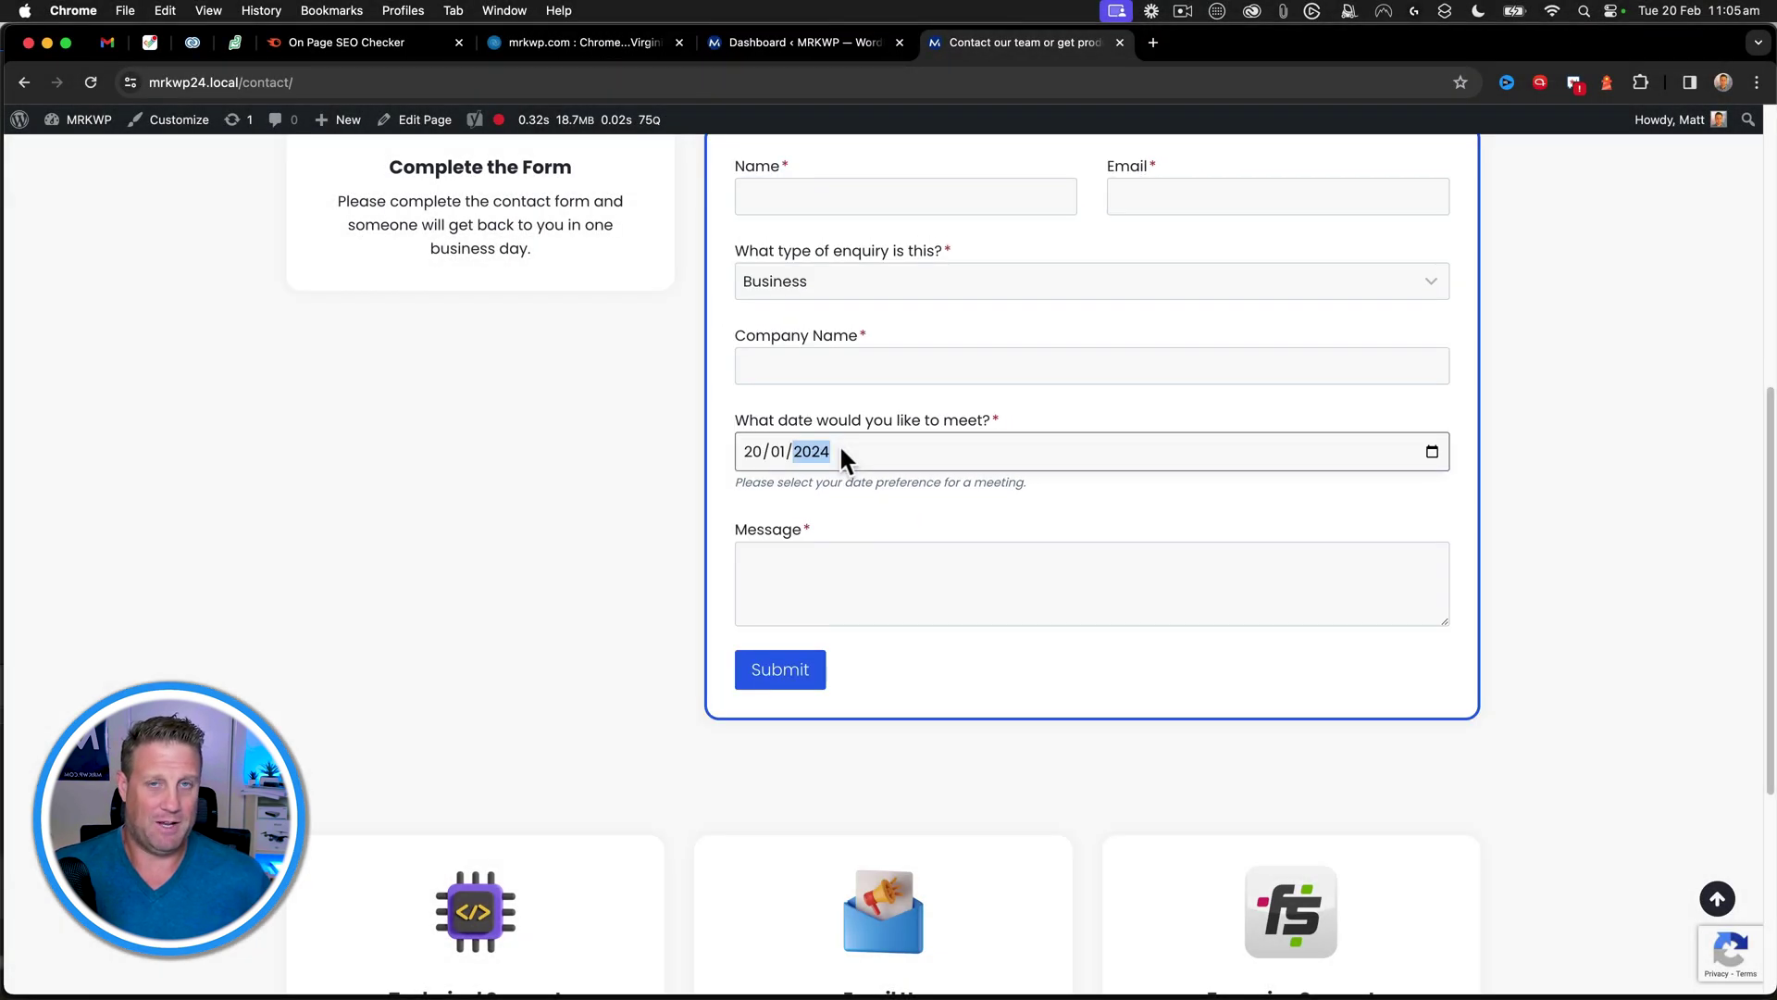
# Step: Scroll back up to the 'Ready to start a conversation?' banner on the Contact page
pyautogui.scroll(10, 953, 198)
pyautogui.click(1210, 157)
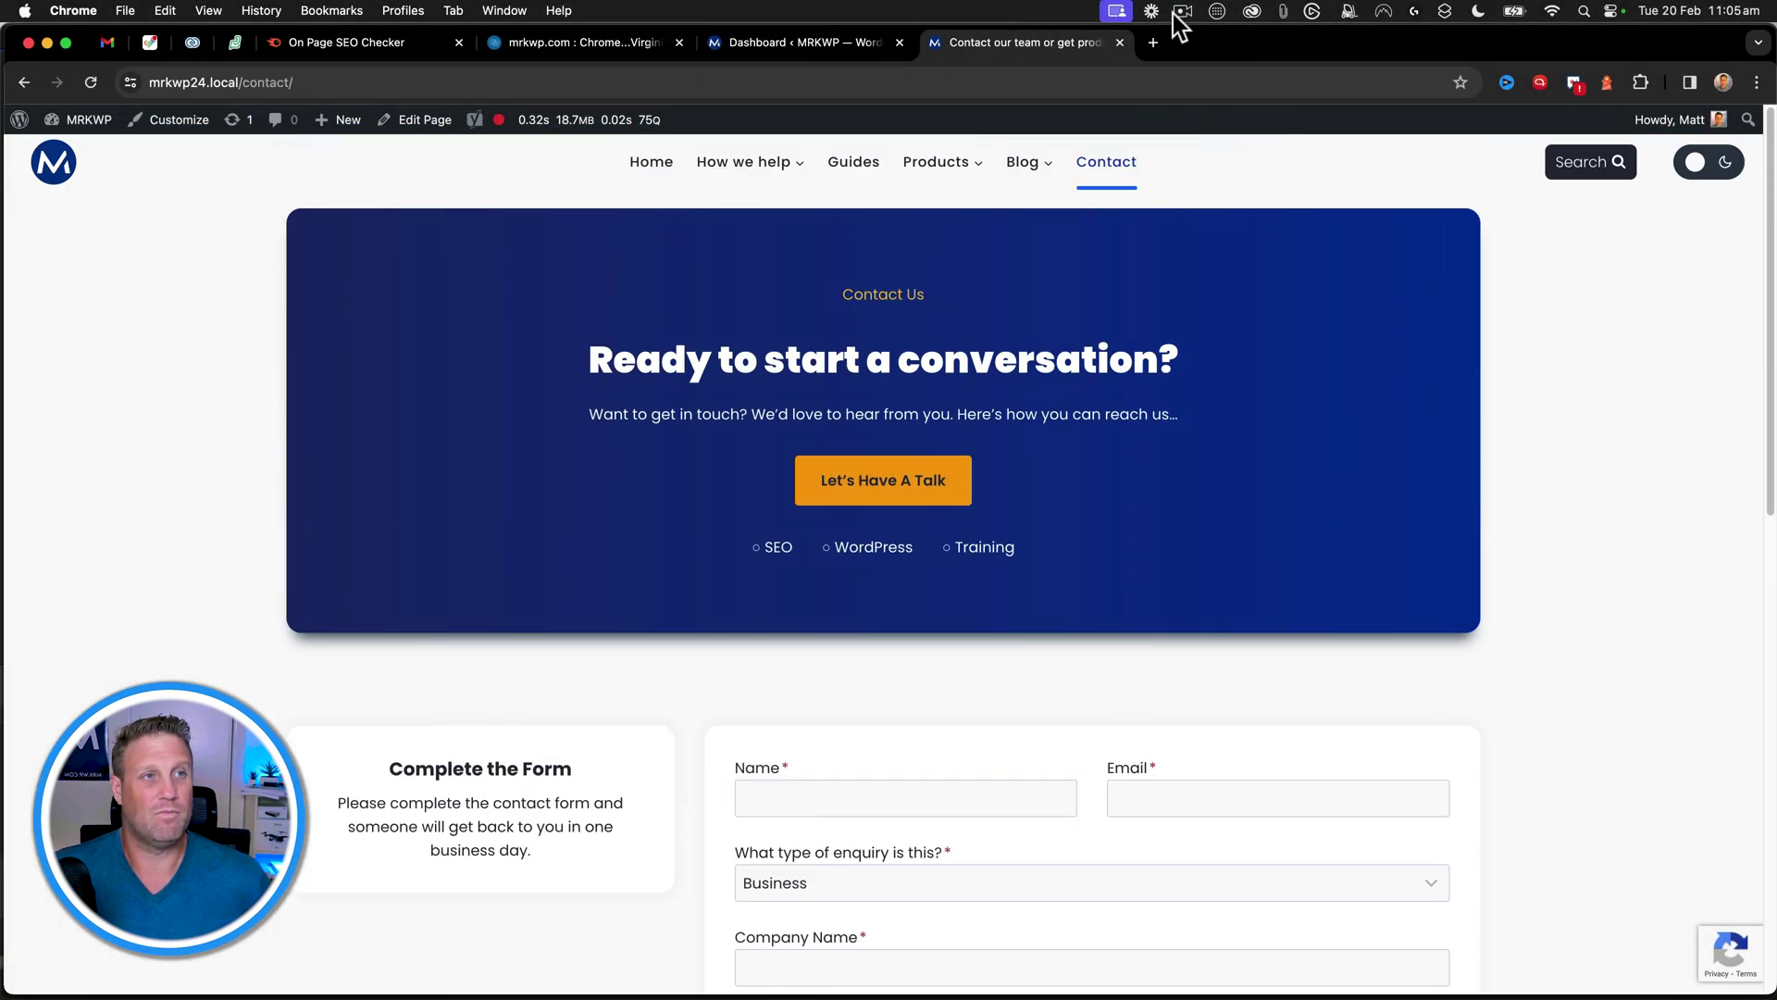